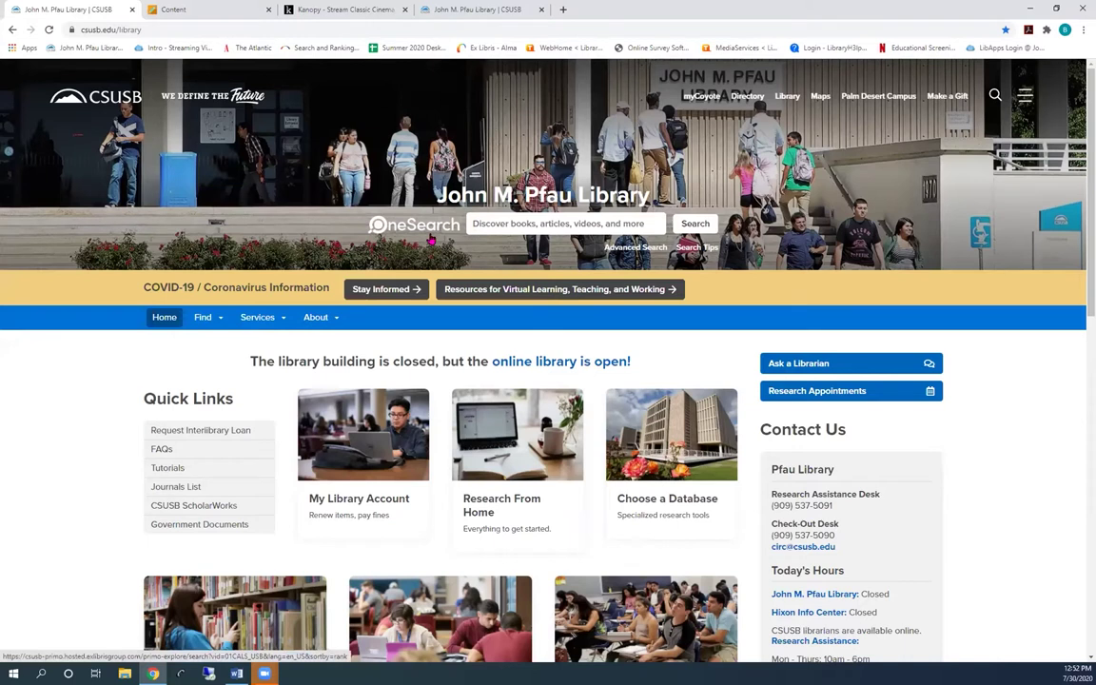
# Search Books & Media (CSUSB) in OneSearch for 'Environmental justice'
pyautogui.click(501, 222)
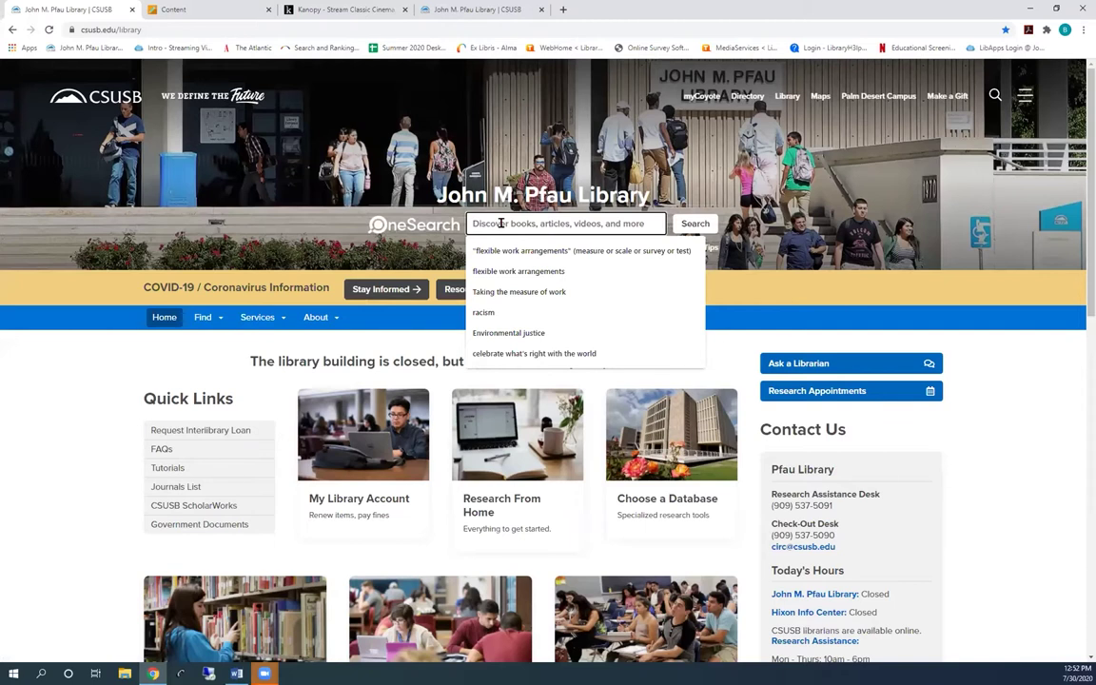
pyautogui.write('en')
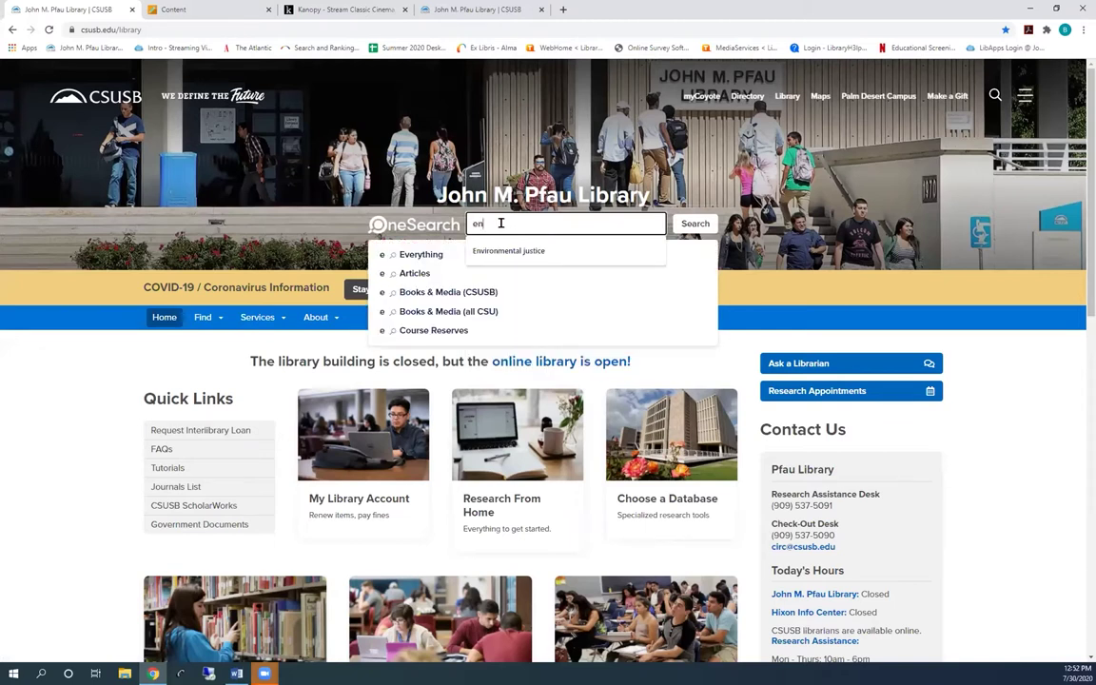
pyautogui.click(501, 250)
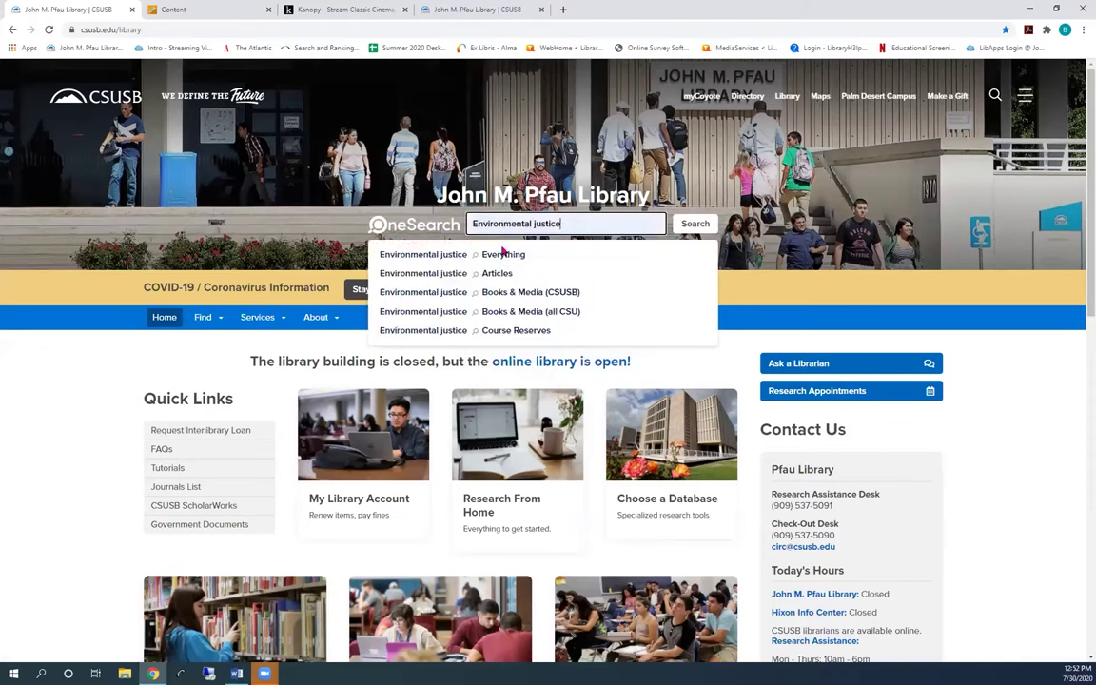
pyautogui.click(543, 295)
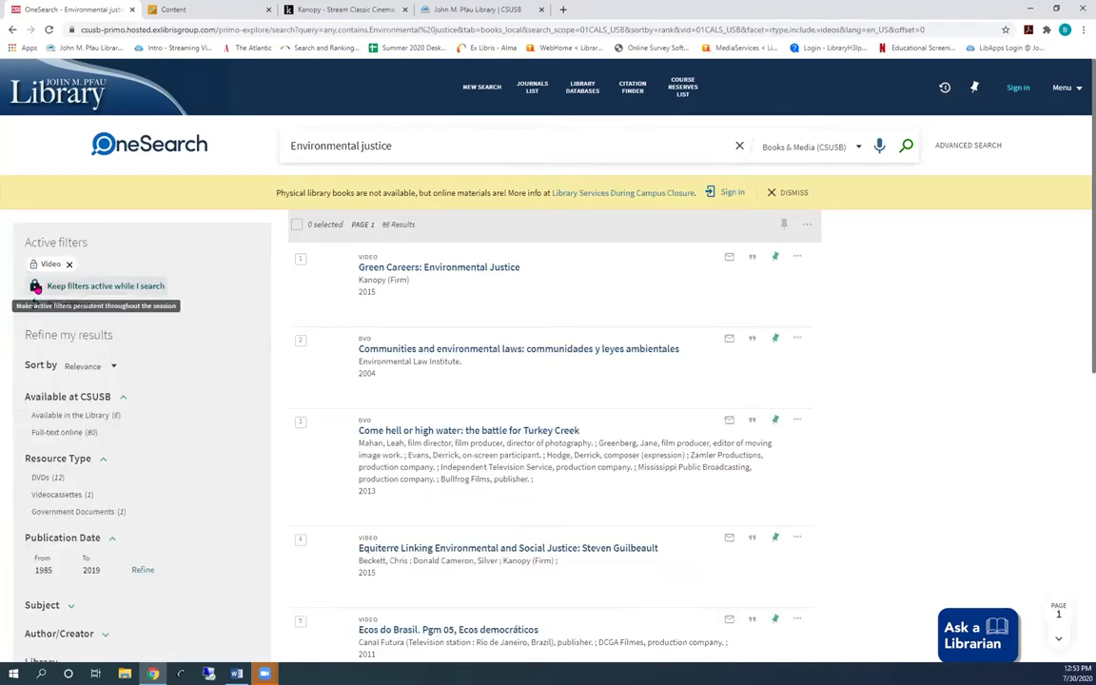
# Keep the Video filter active and sort the results by Date-newest
pyautogui.click(35, 287)
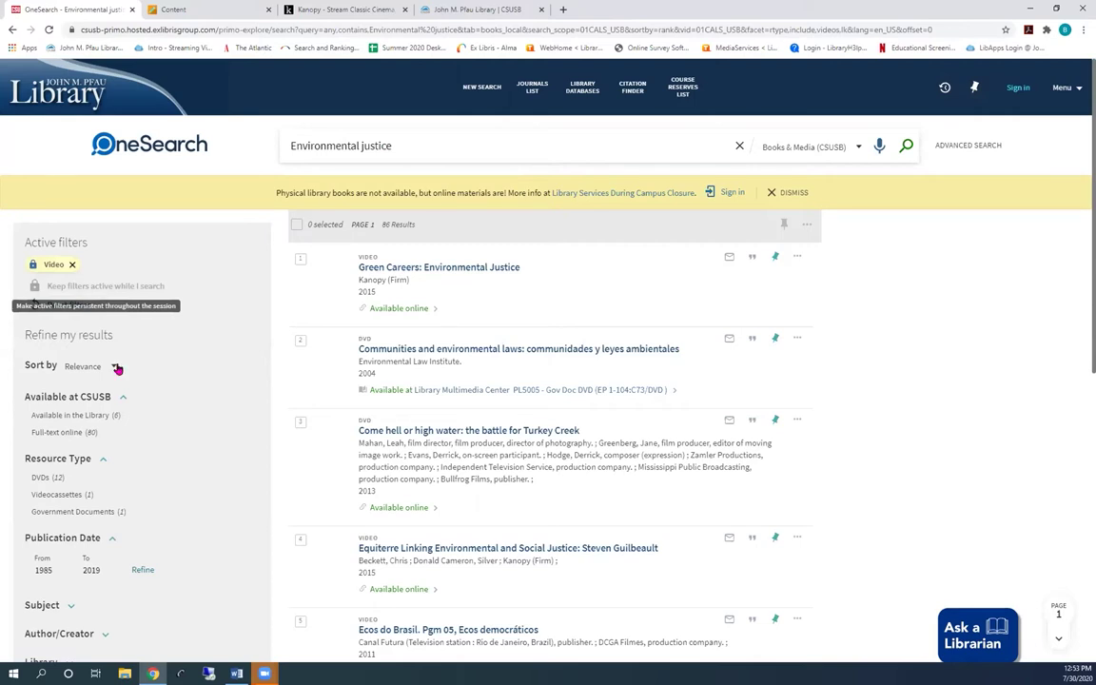
pyautogui.click(91, 375)
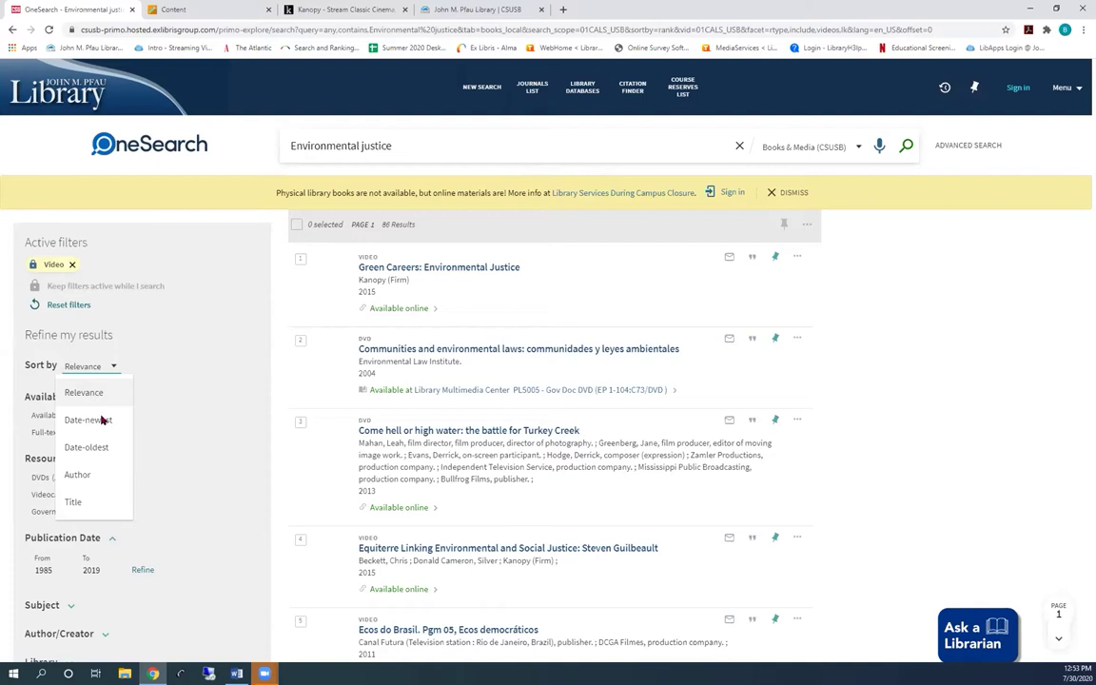
pyautogui.click(103, 420)
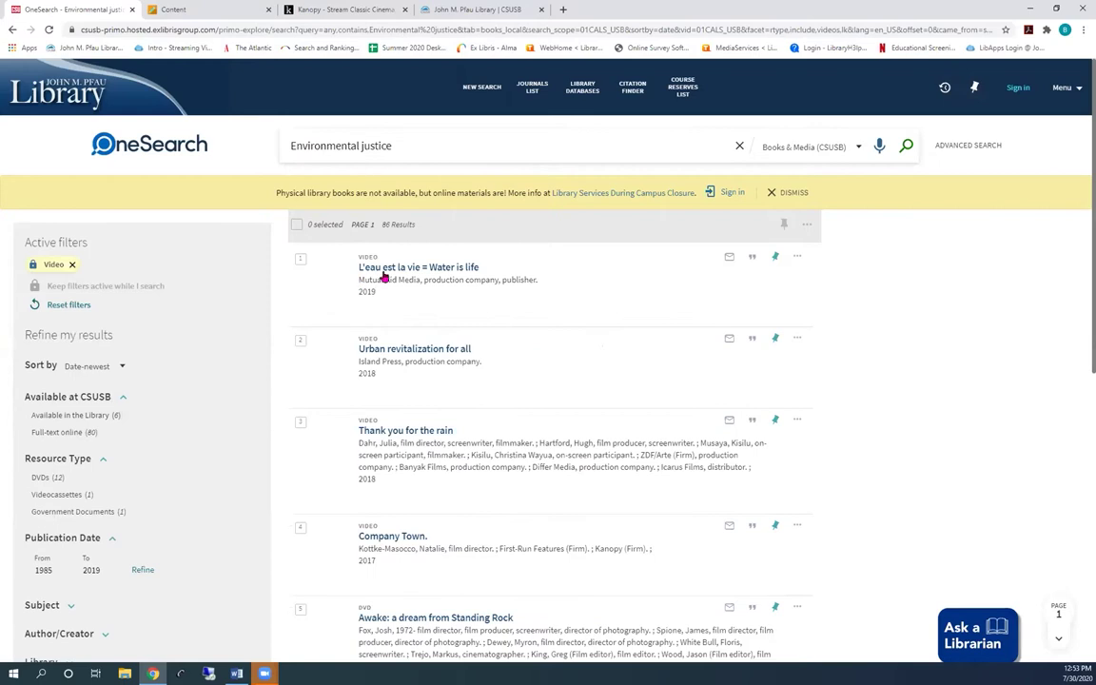
pyautogui.click(406, 268)
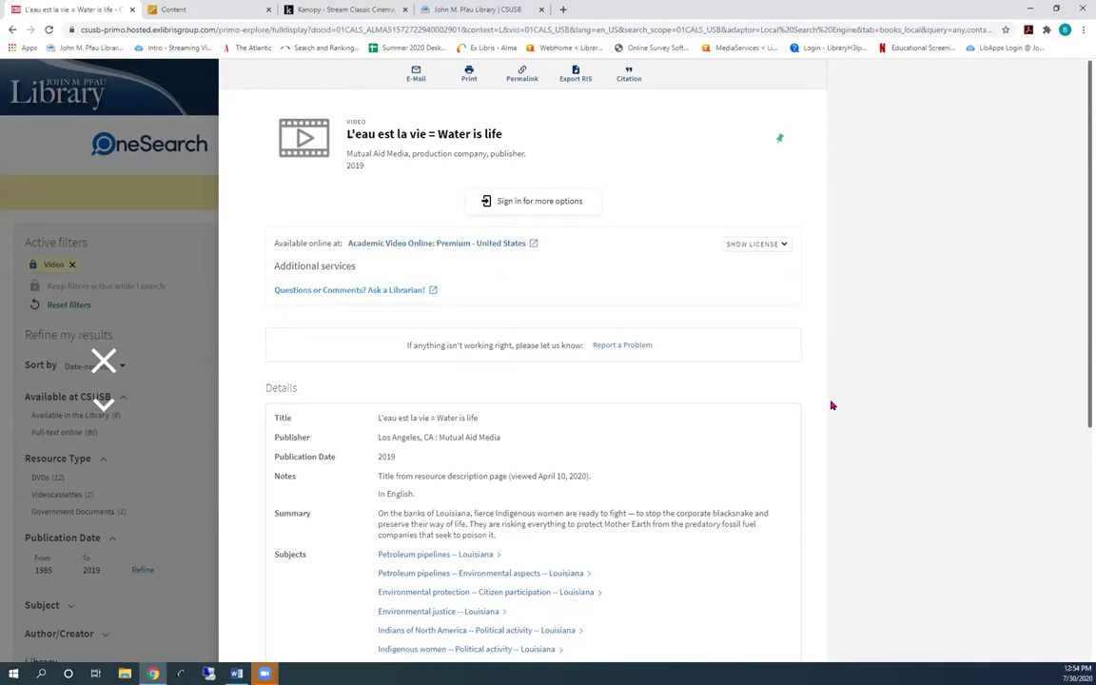
pyautogui.scroll(-2, 830, 405)
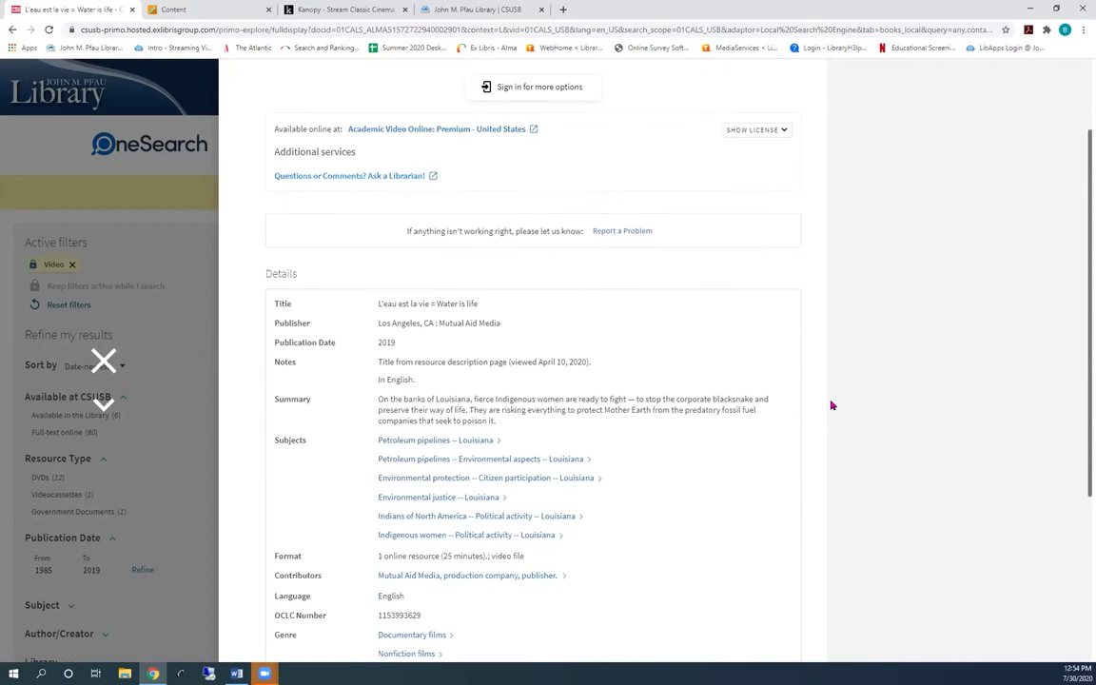
pyautogui.click(99, 358)
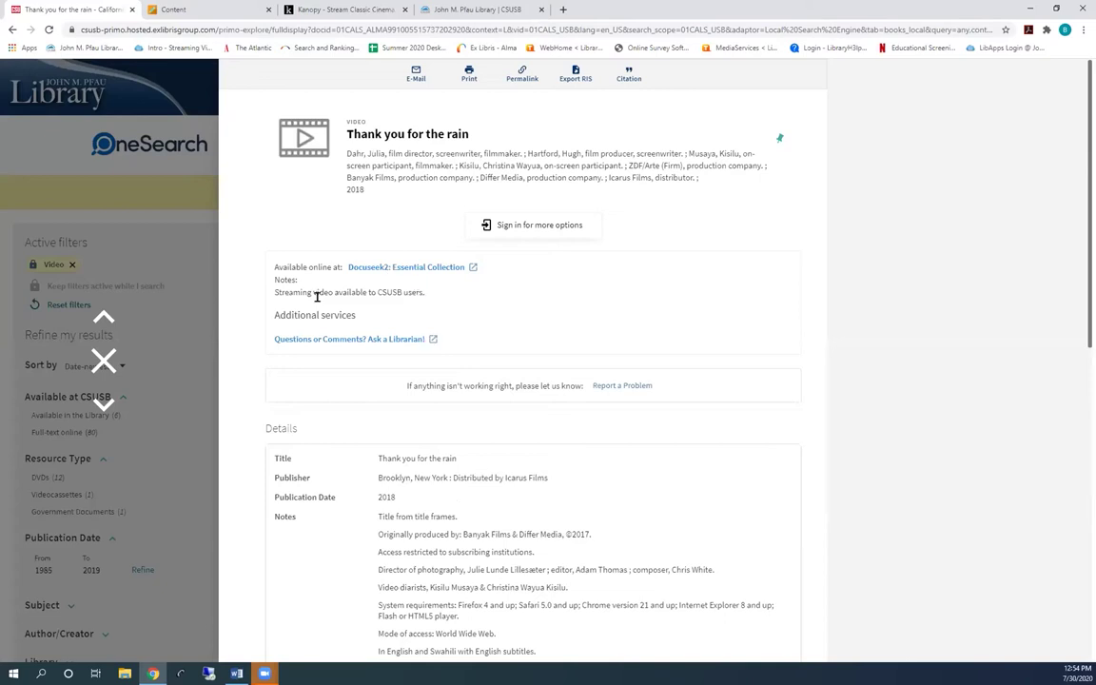
pyautogui.click(104, 362)
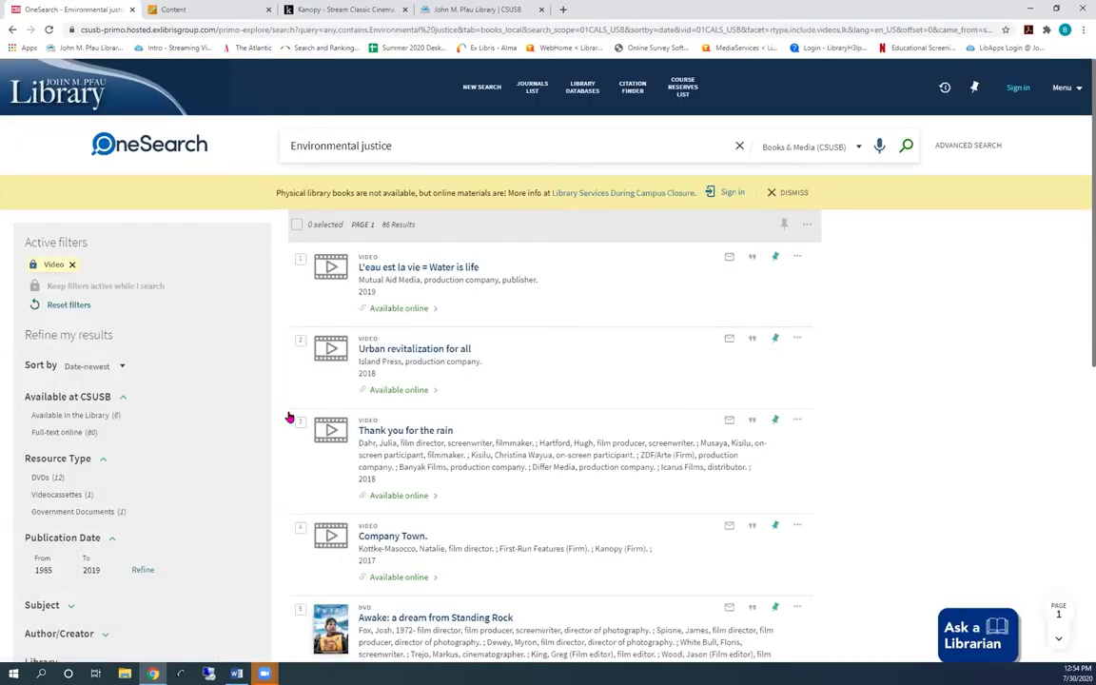
pyautogui.click(391, 538)
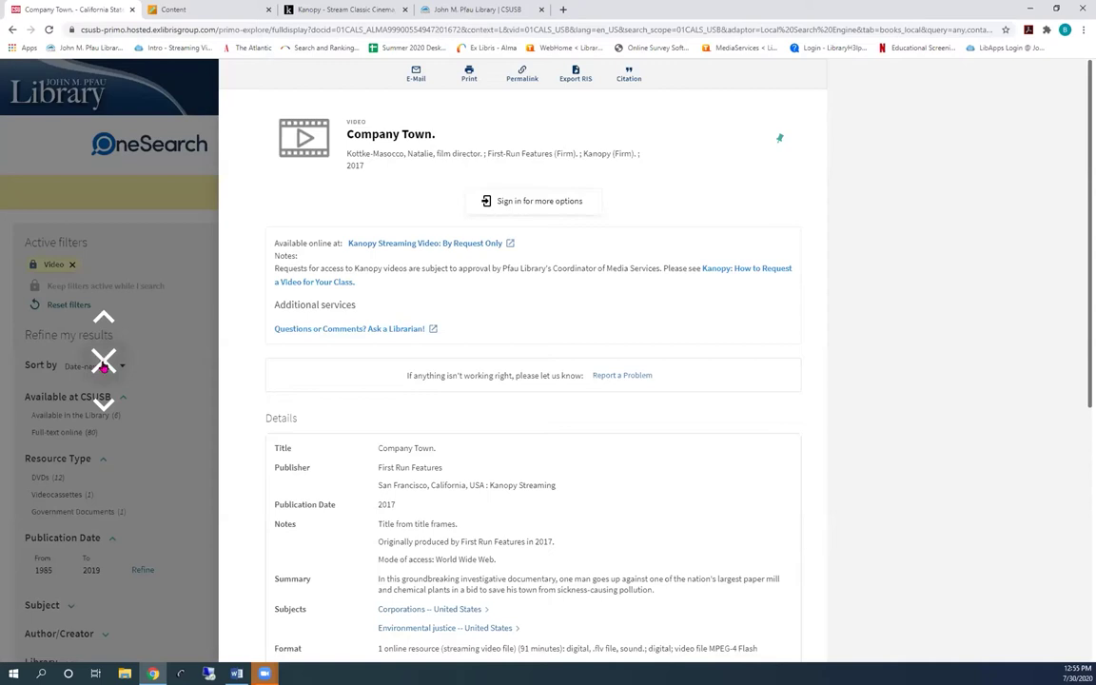
# Replace the query with 'no mas bebes' in Books & Media (CSUSB) and preview the No más bebés record
pyautogui.click(103, 362)
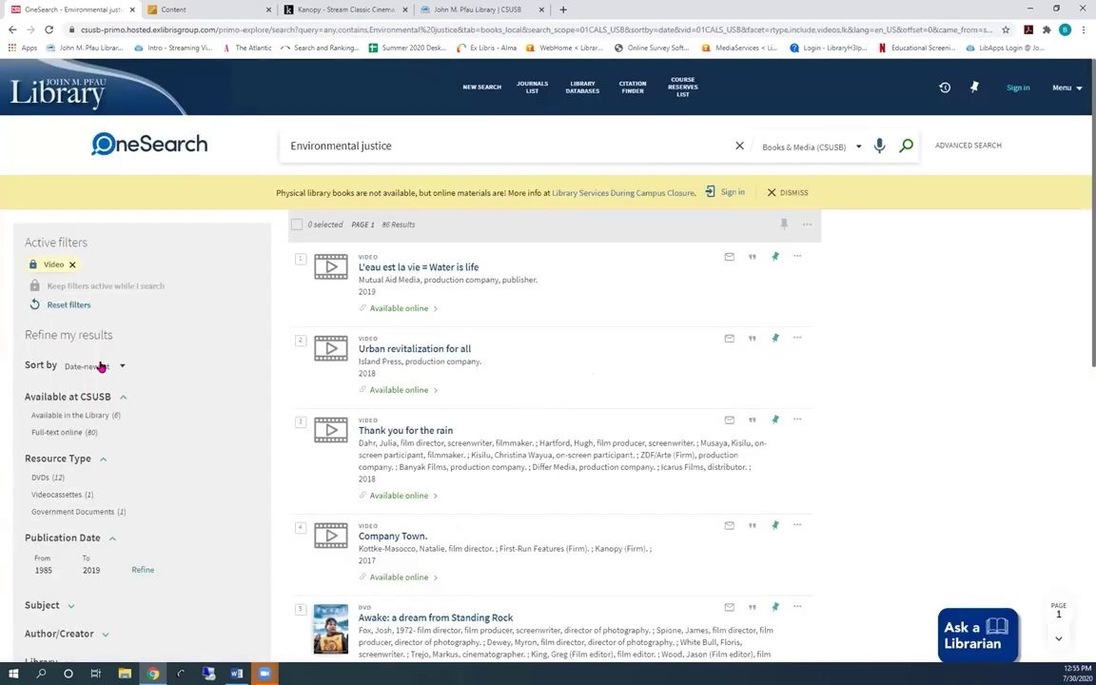
pyautogui.click(740, 146)
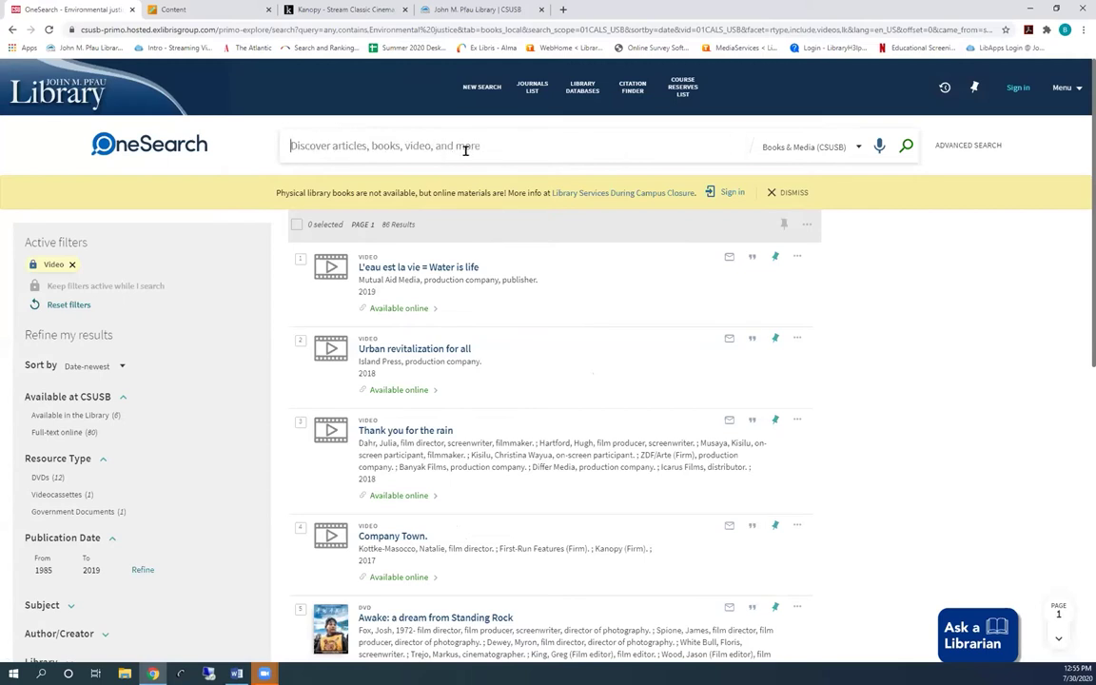
pyautogui.write('no mas')
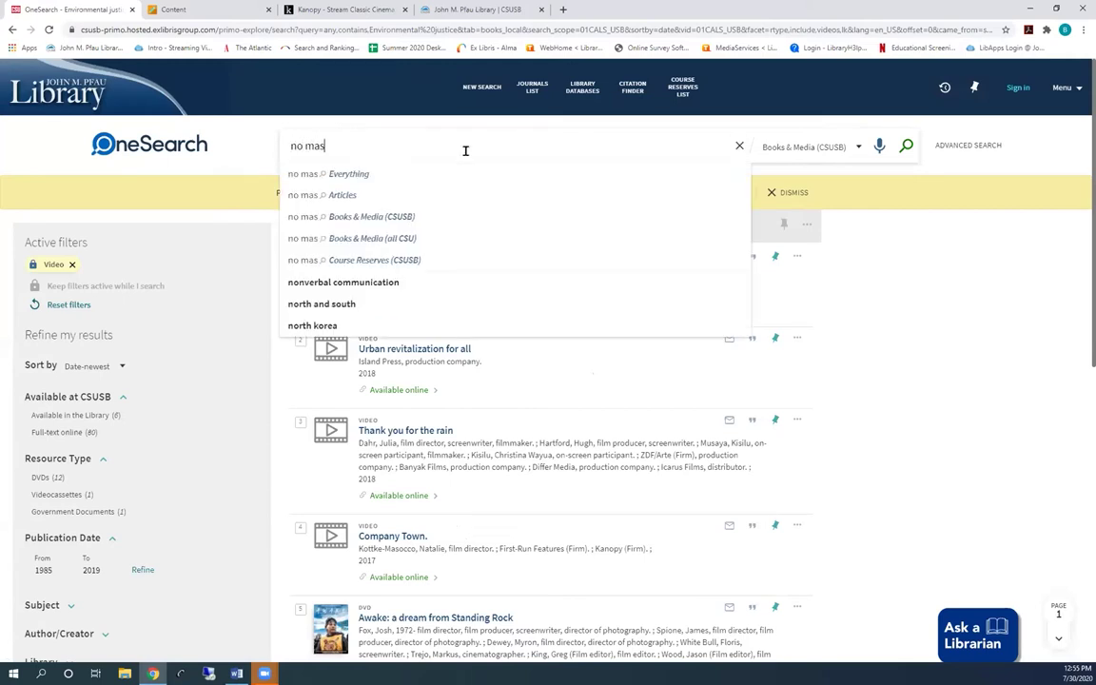
pyautogui.write(' bebes')
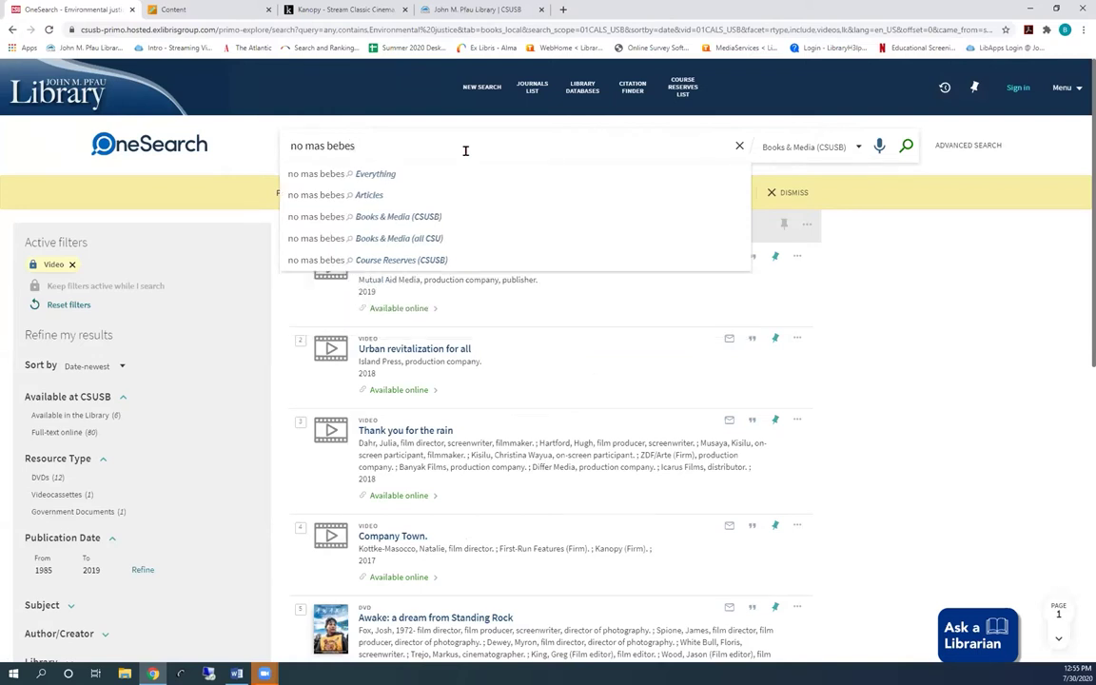
pyautogui.click(421, 215)
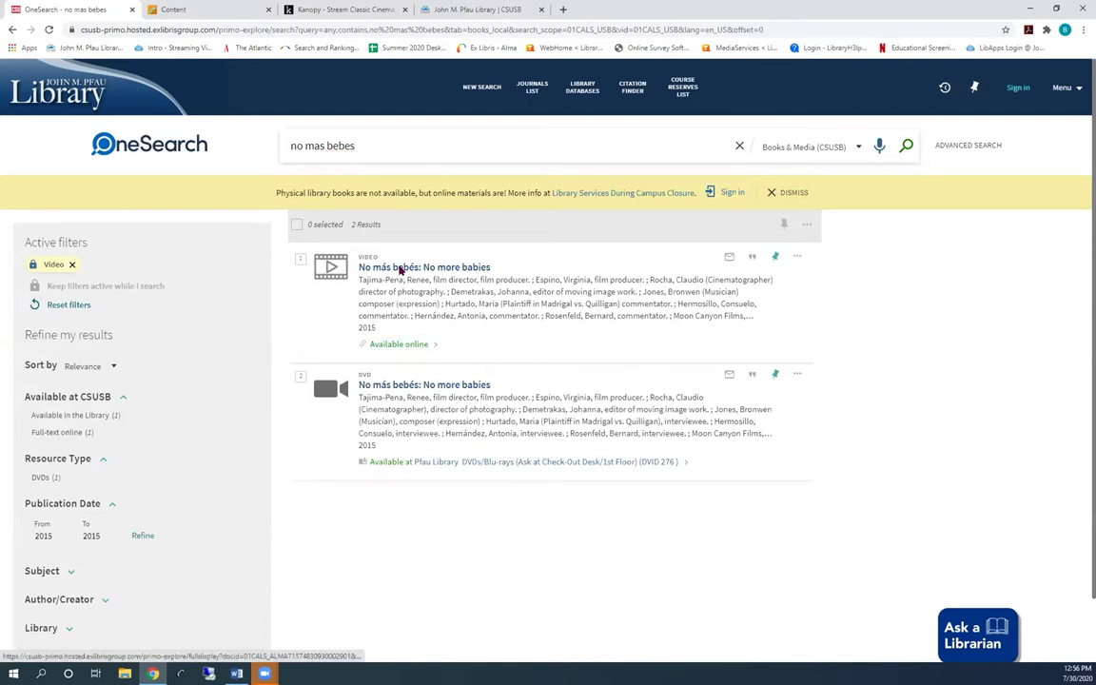
pyautogui.click(399, 270)
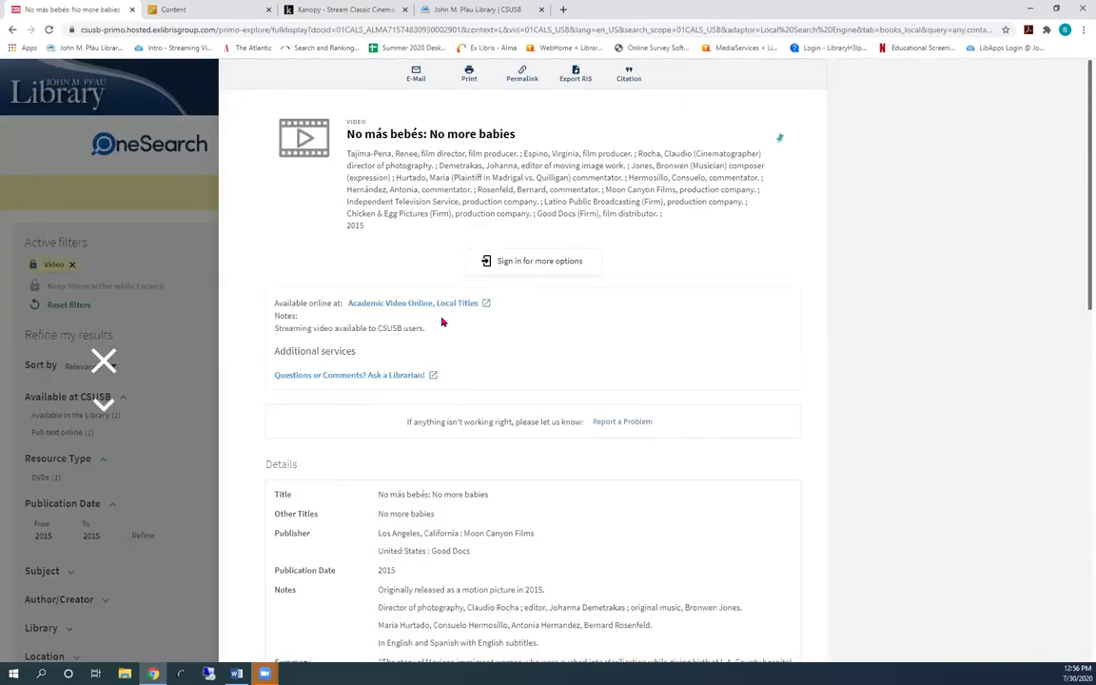
pyautogui.click(107, 357)
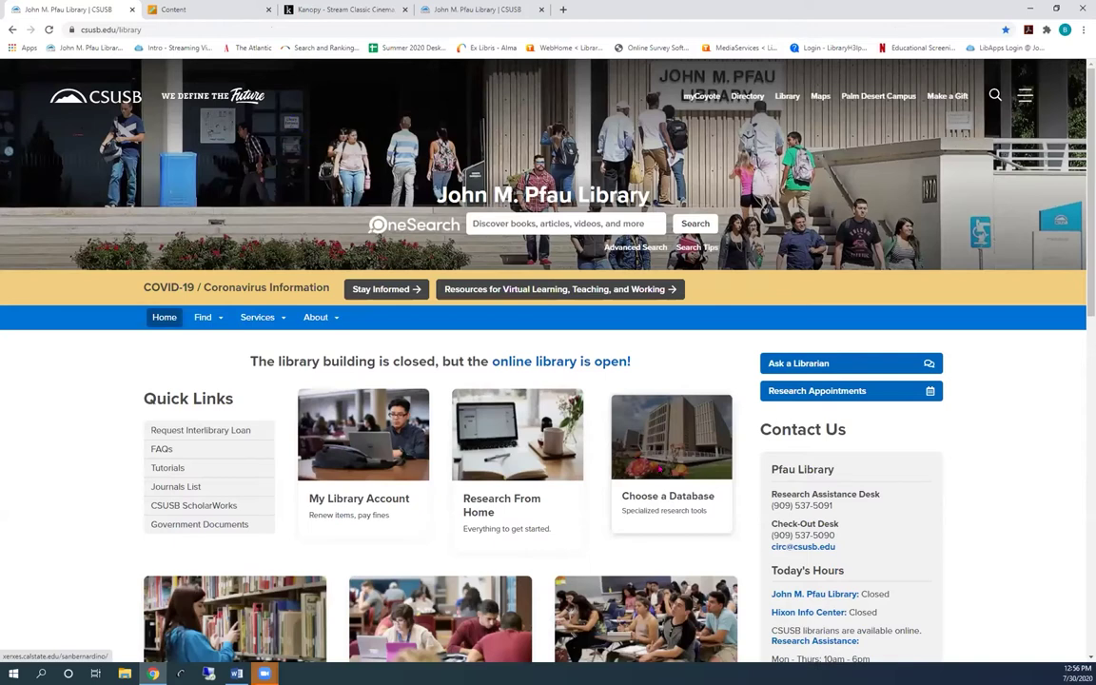
# Go to the library's Choose a Database directory and open the Video subject list
pyautogui.click(660, 473)
pyautogui.scroll(-2, 627, 475)
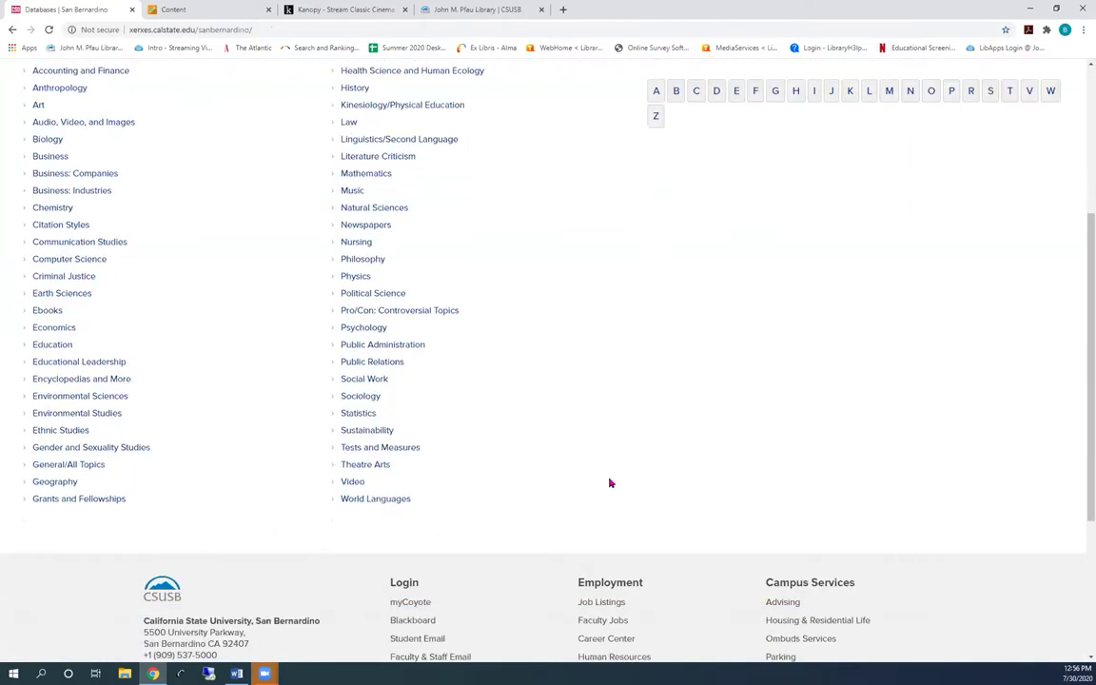
pyautogui.click(351, 482)
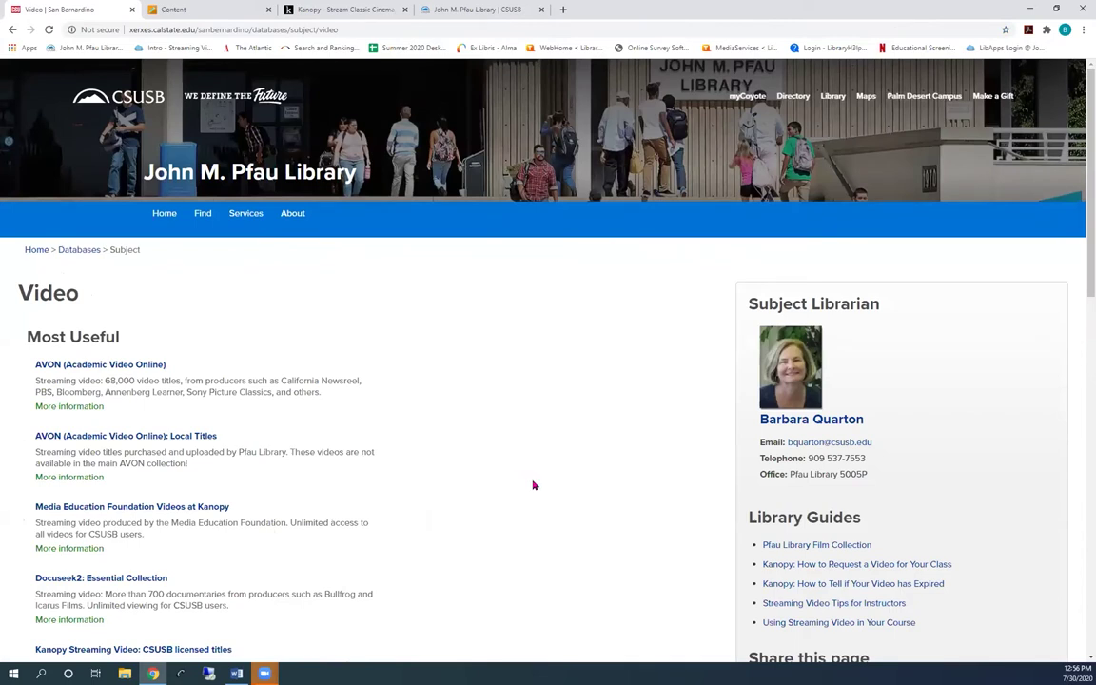
pyautogui.scroll(-1, 534, 485)
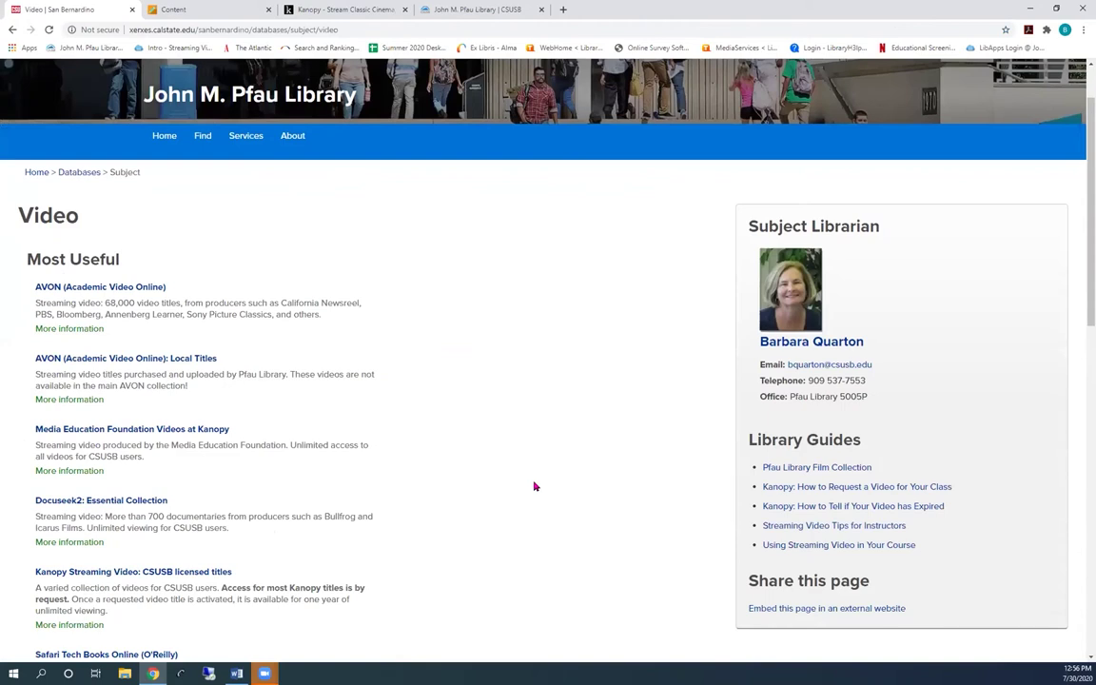
pyautogui.scroll(-1, 534, 486)
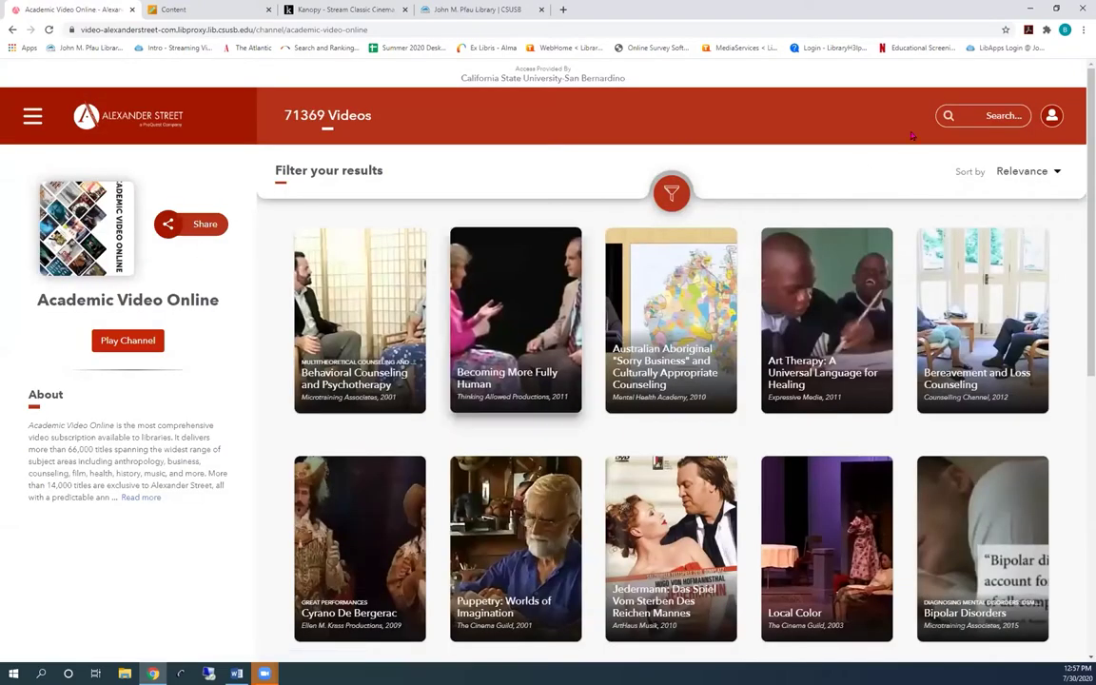
# Search Academic Video Online for 'lgbtq' within All channels
pyautogui.click(980, 115)
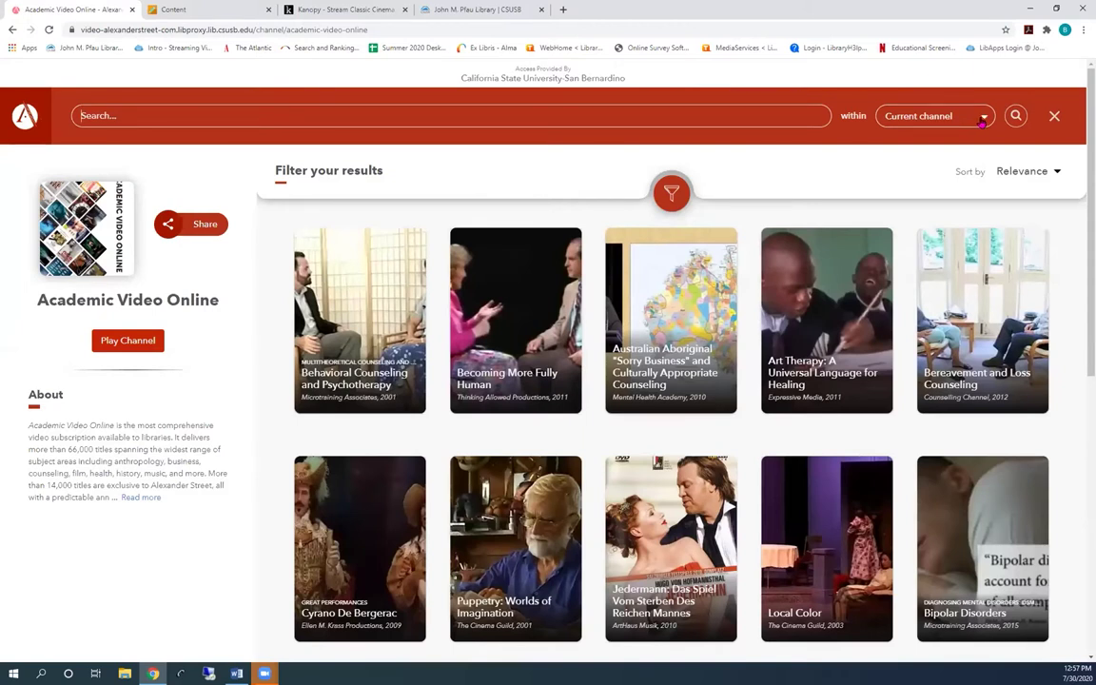
pyautogui.click(982, 120)
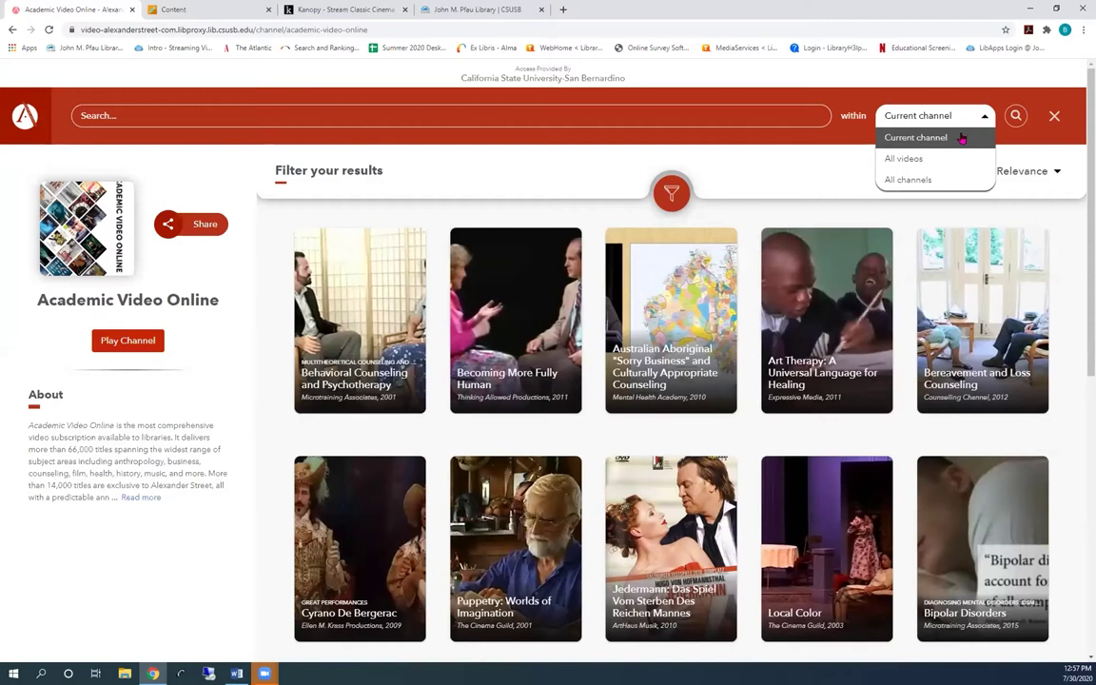
pyautogui.click(763, 80)
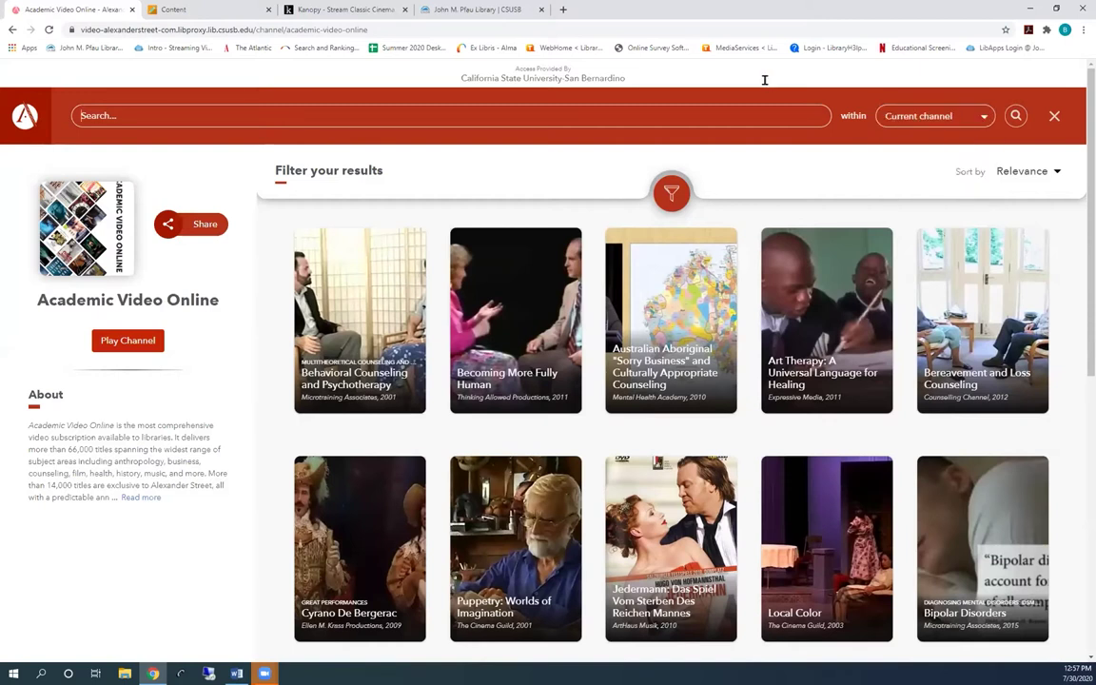
pyautogui.click(102, 115)
pyautogui.write('lgbtq')
pyautogui.click(984, 119)
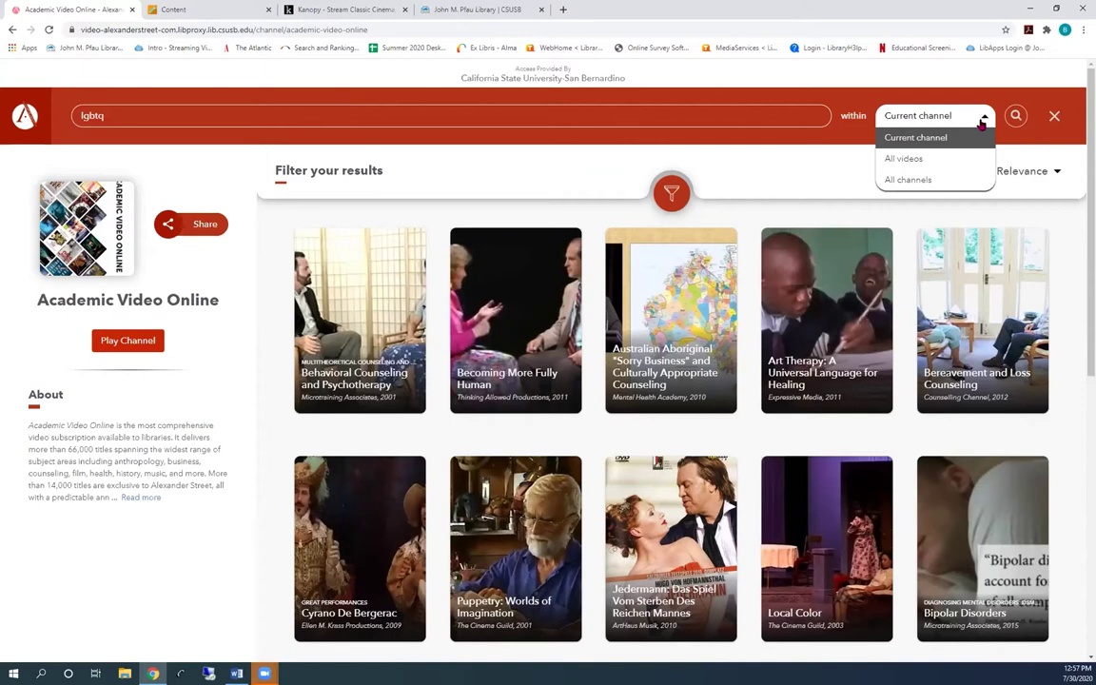
pyautogui.click(910, 180)
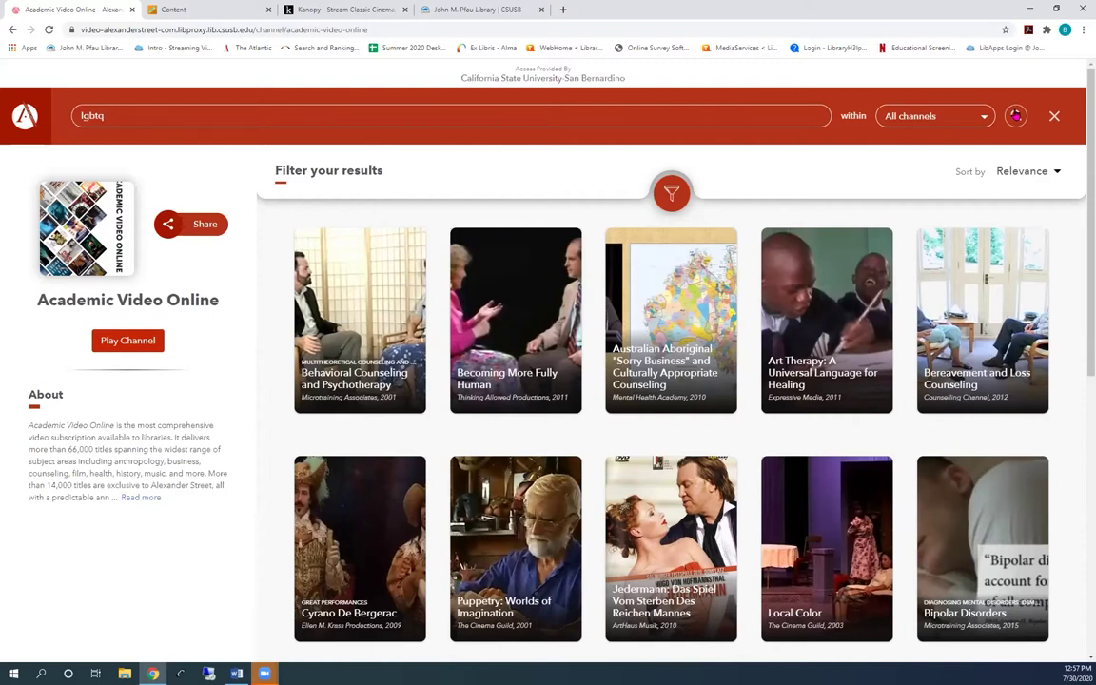
pyautogui.click(1016, 115)
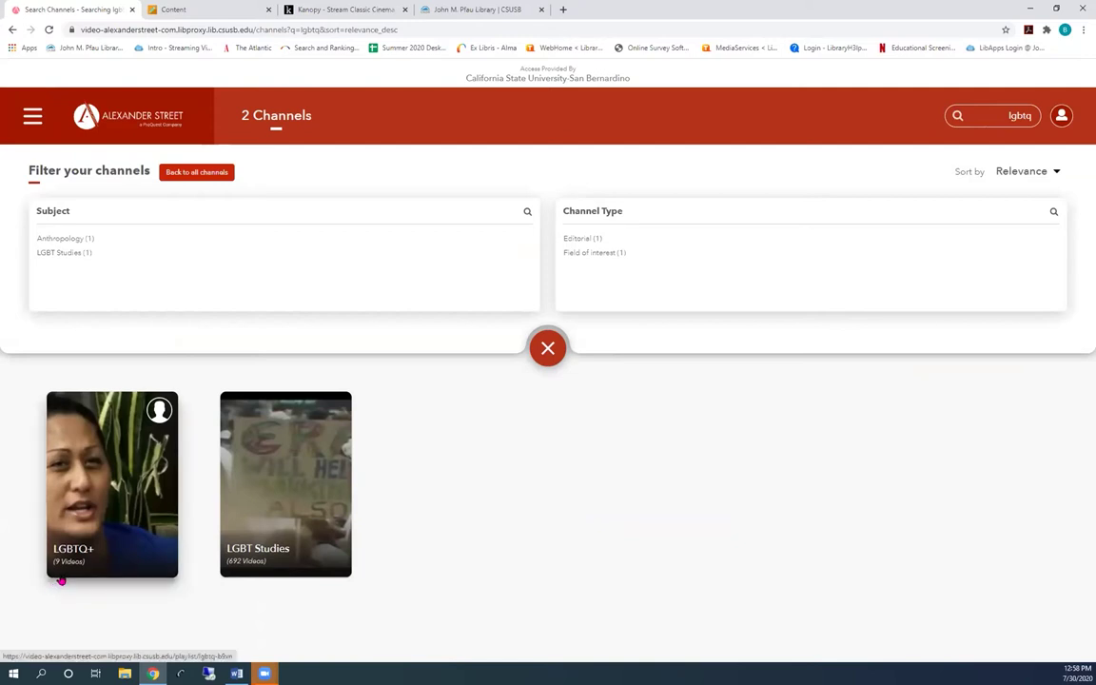
# Open the LGBT Studies channel and list its videos newest first
pyautogui.click(265, 491)
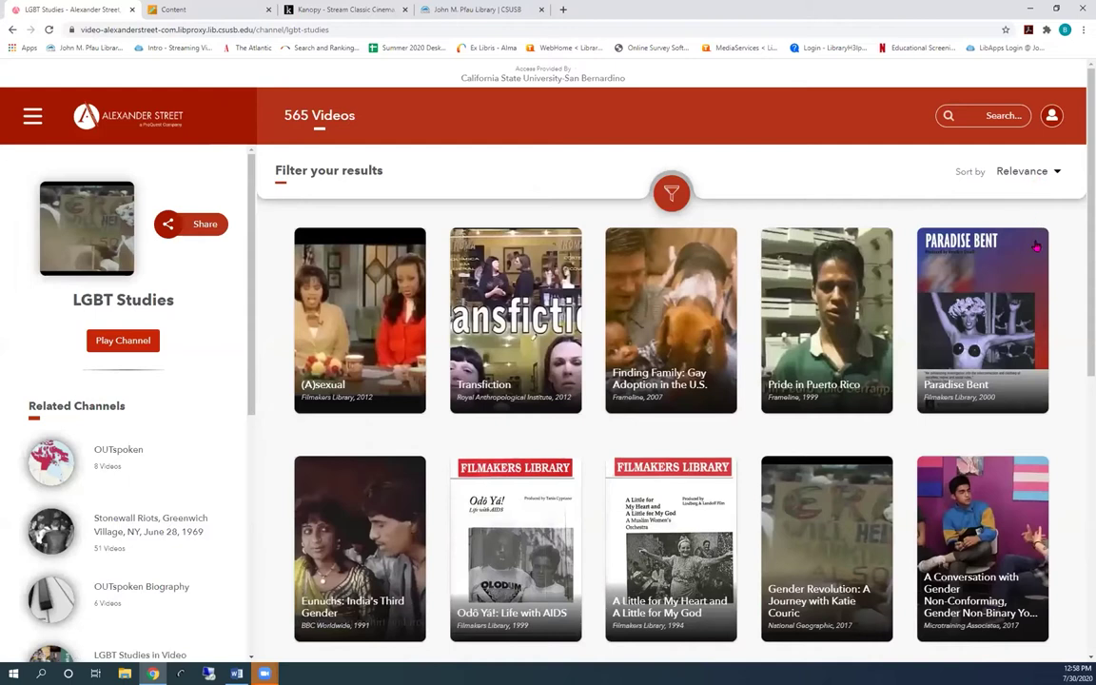
pyautogui.click(1025, 171)
pyautogui.click(1035, 244)
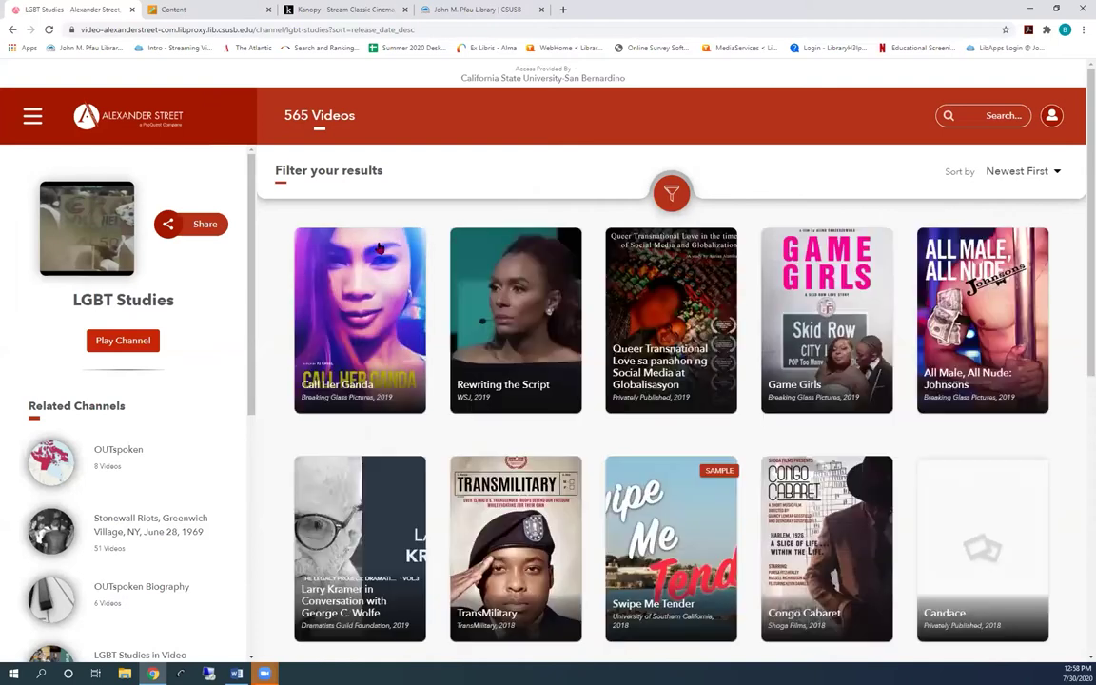
# View and close the Call Her Ganda details, then start a new video search
pyautogui.moveTo(334, 306)
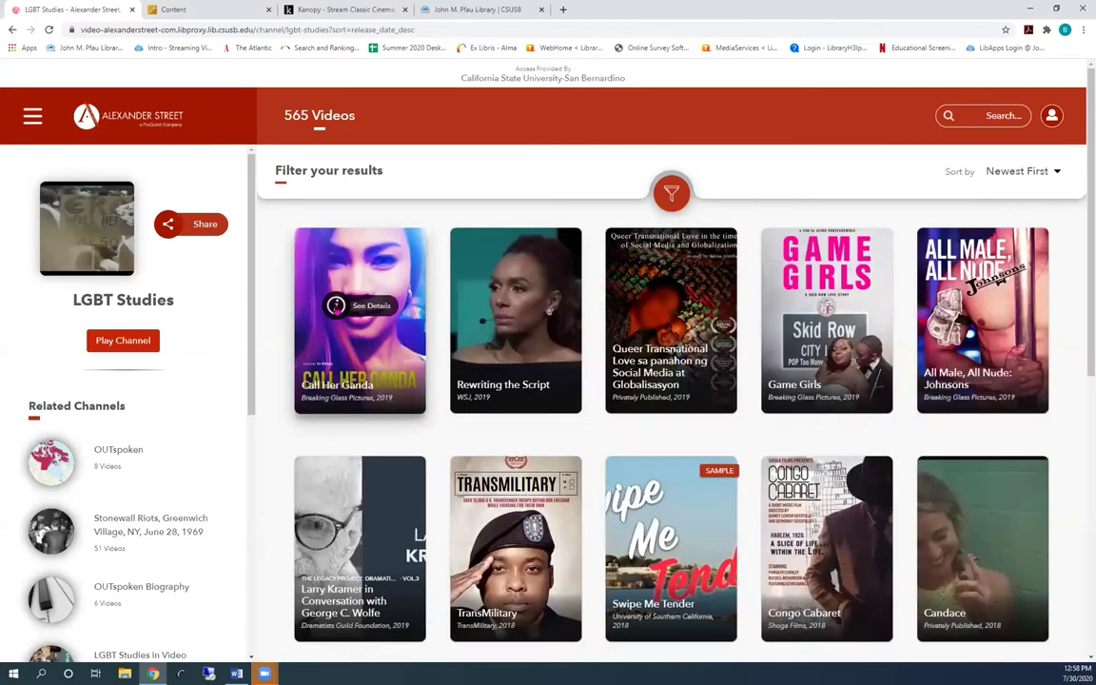
pyautogui.click(335, 305)
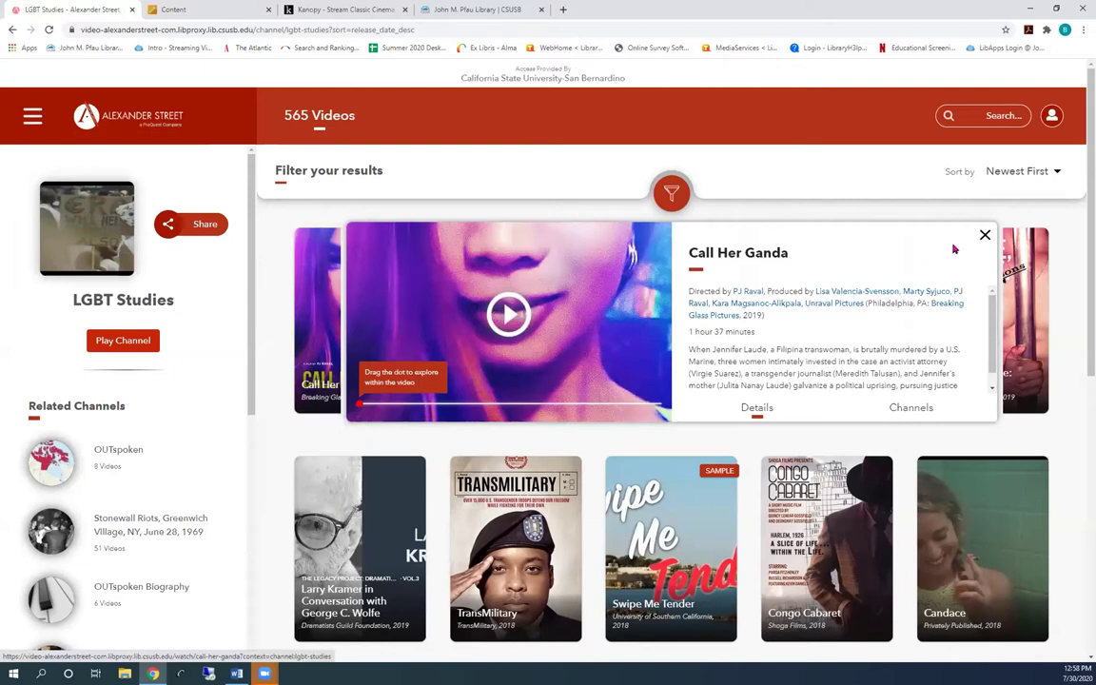
pyautogui.click(984, 235)
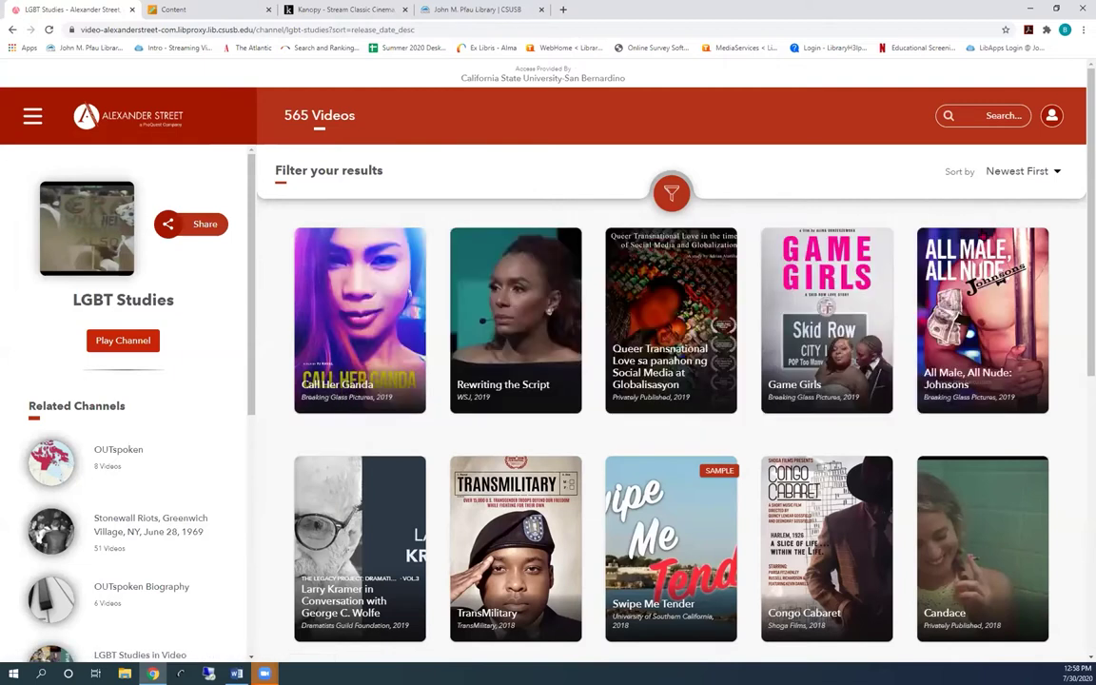
pyautogui.moveTo(984, 235)
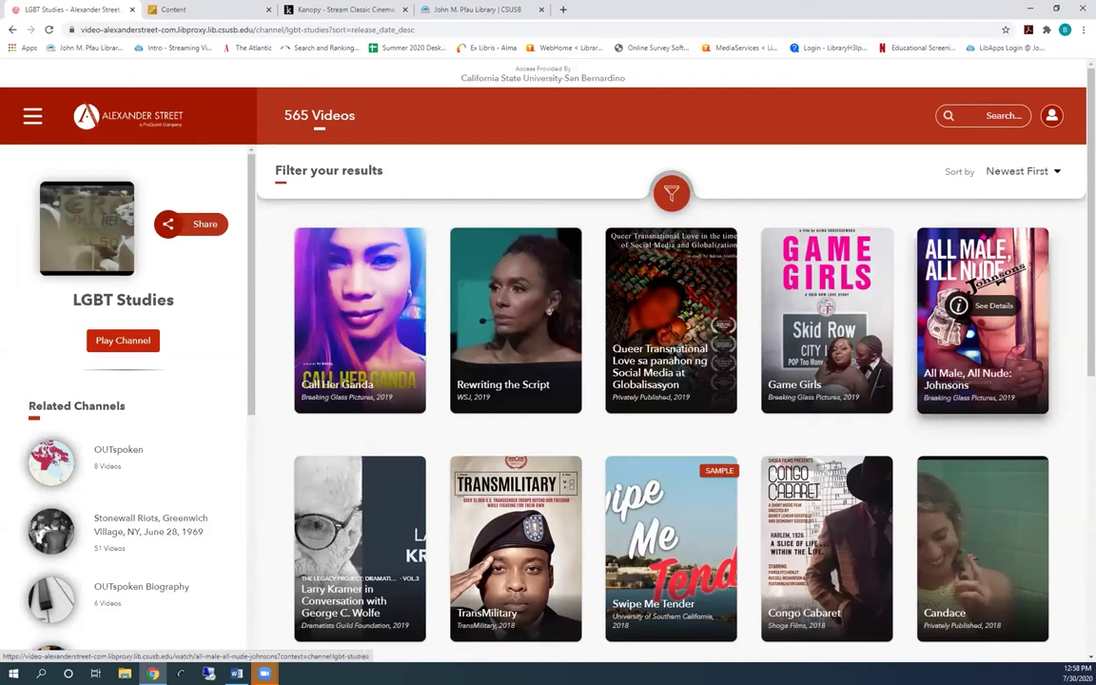
pyautogui.click(999, 115)
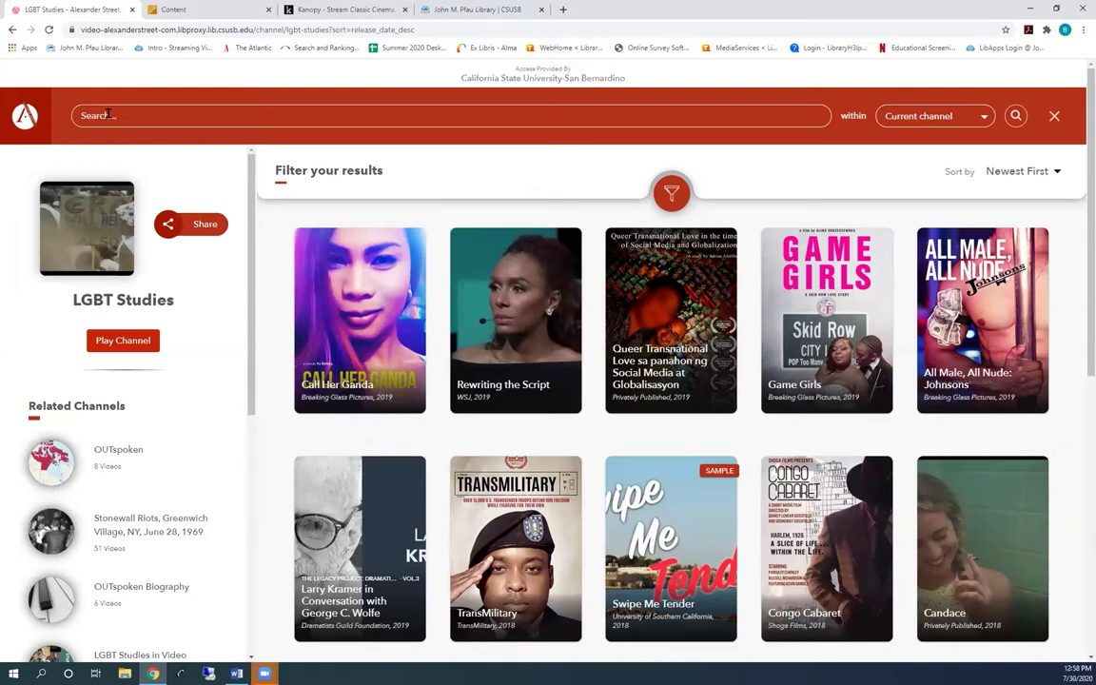
# Search for 'coronavirus pandemic' within All videos instead of the current channel
pyautogui.write('coronavirus pandemic')
pyautogui.click(983, 115)
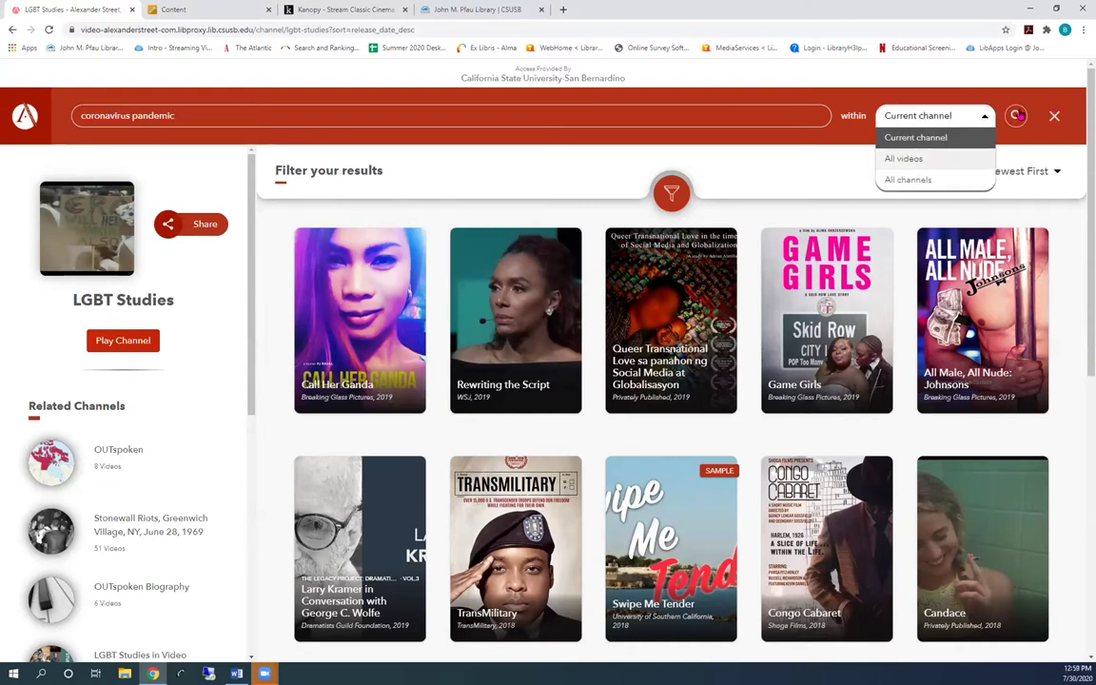
pyautogui.click(927, 158)
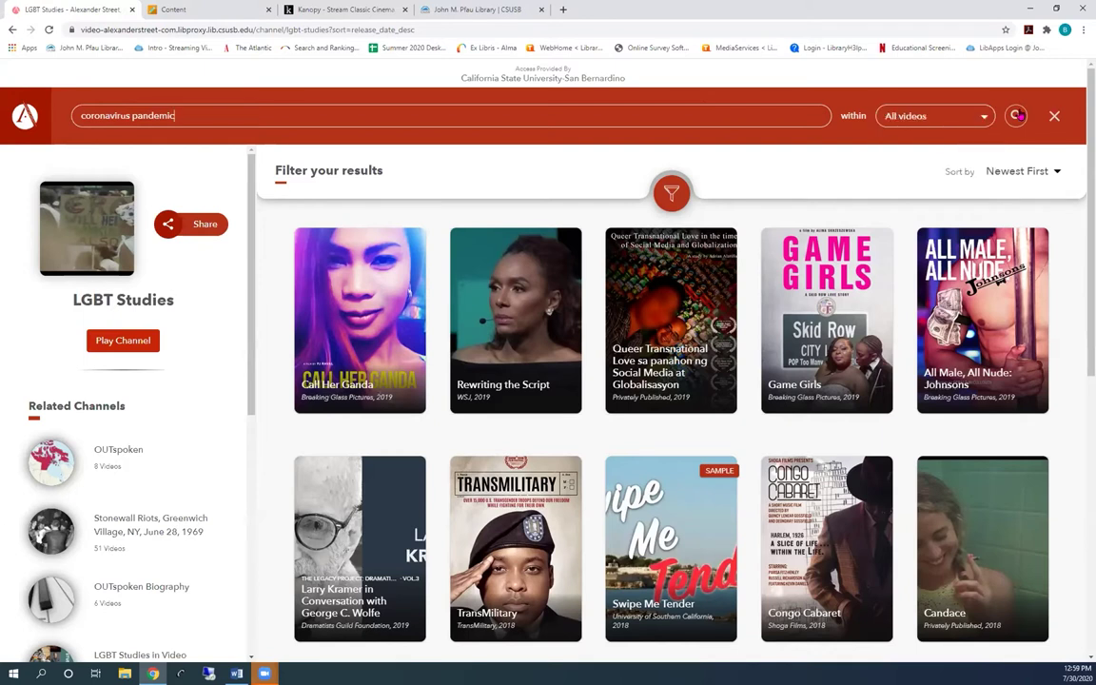
pyautogui.click(1015, 115)
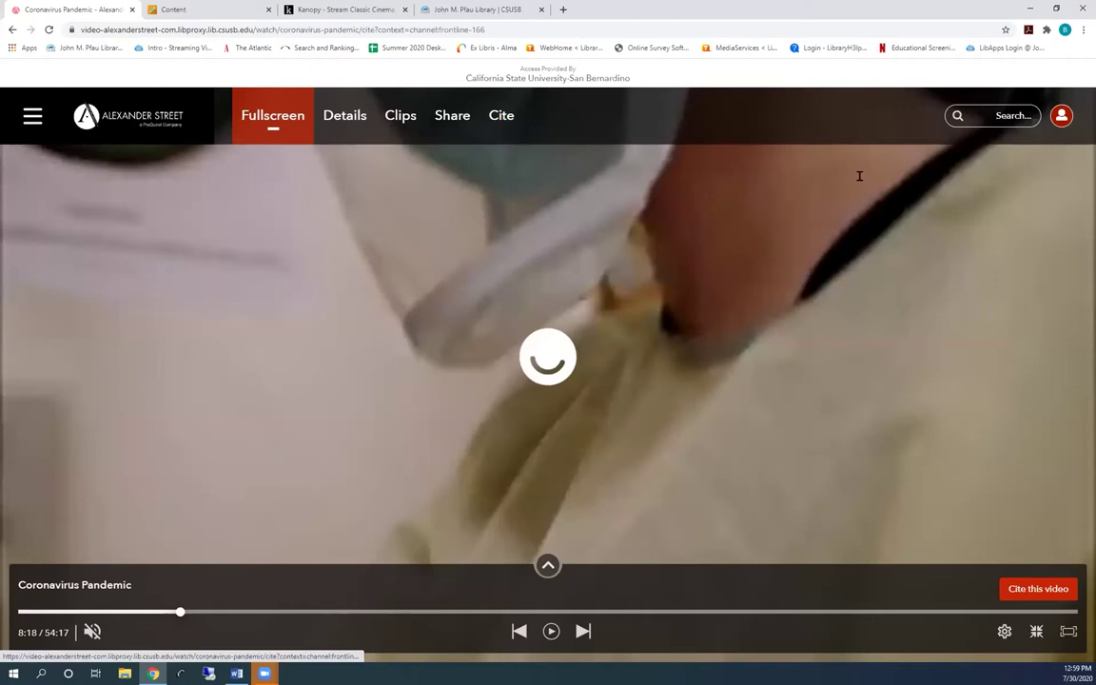
# Show the citation options for the Coronavirus Pandemic video
pyautogui.click(967, 200)
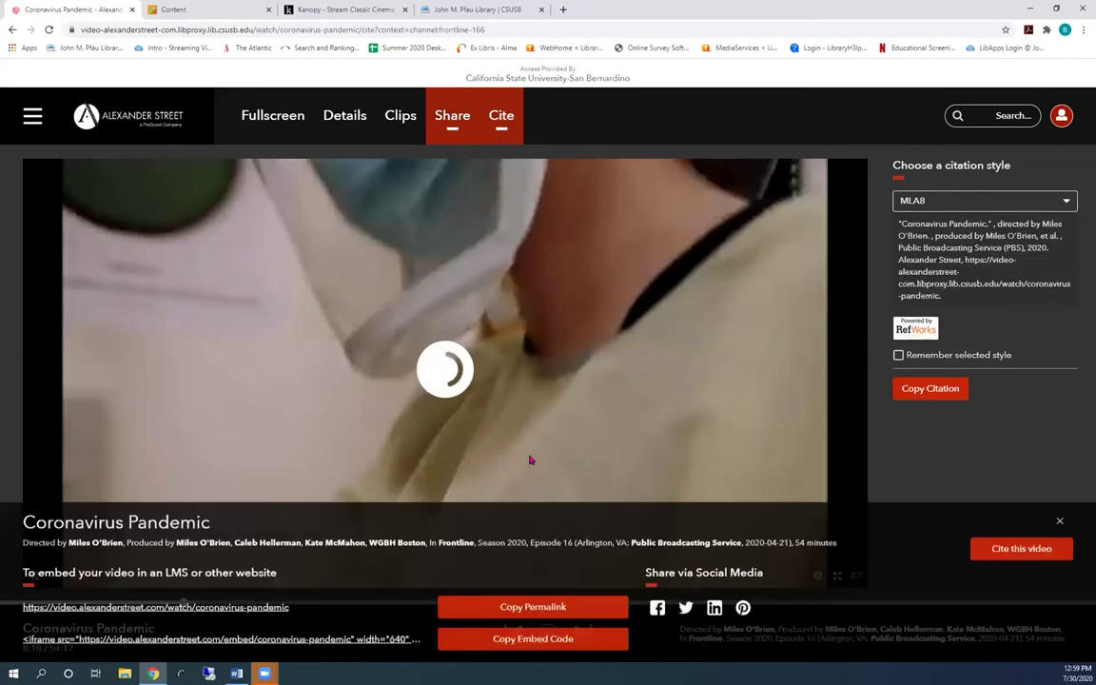
# Open Copy Permalink in the Share panel and copy the link from the dialog
pyautogui.click(532, 601)
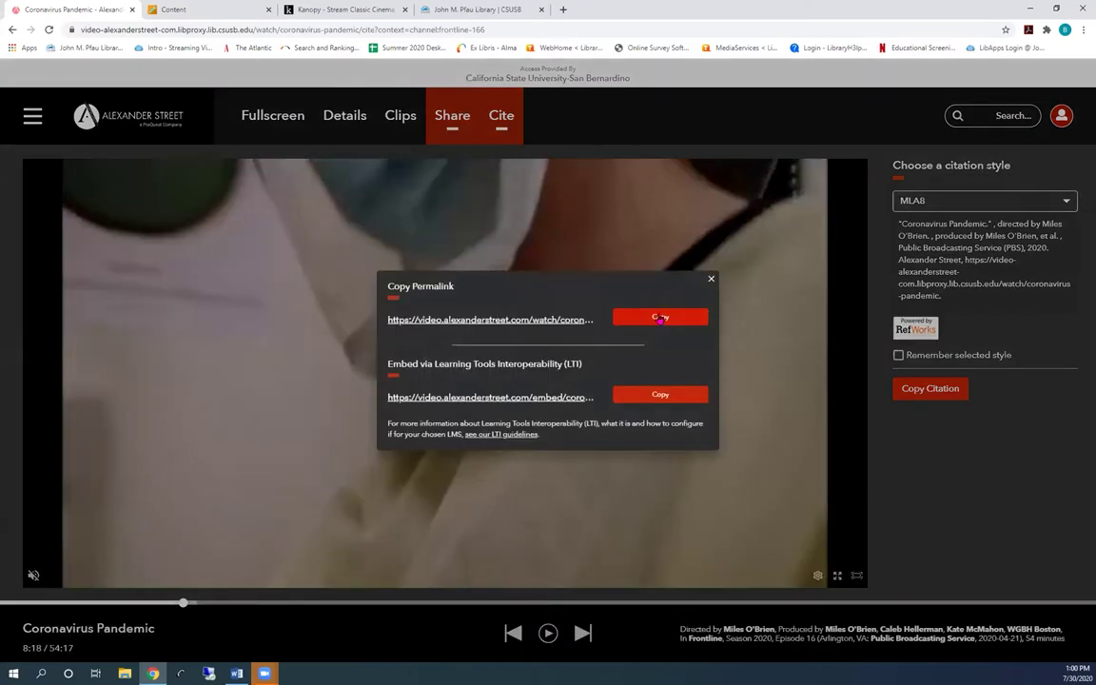
pyautogui.click(660, 320)
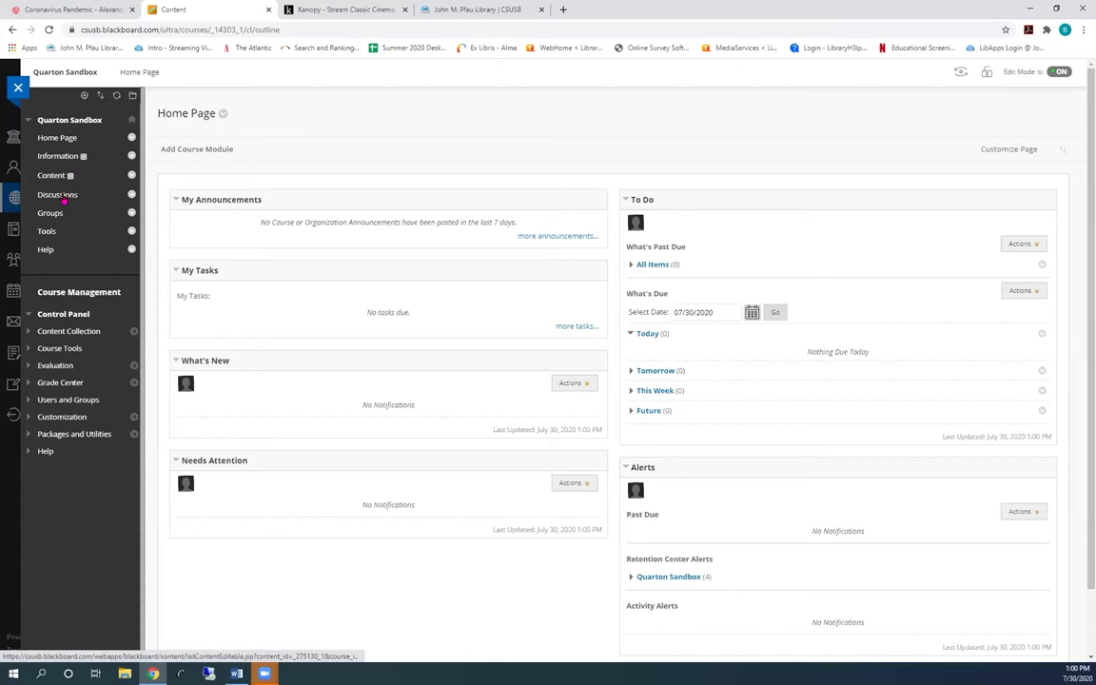
# Create a Build Content Web Link in Content and paste the video permalink as its URL
pyautogui.click(59, 176)
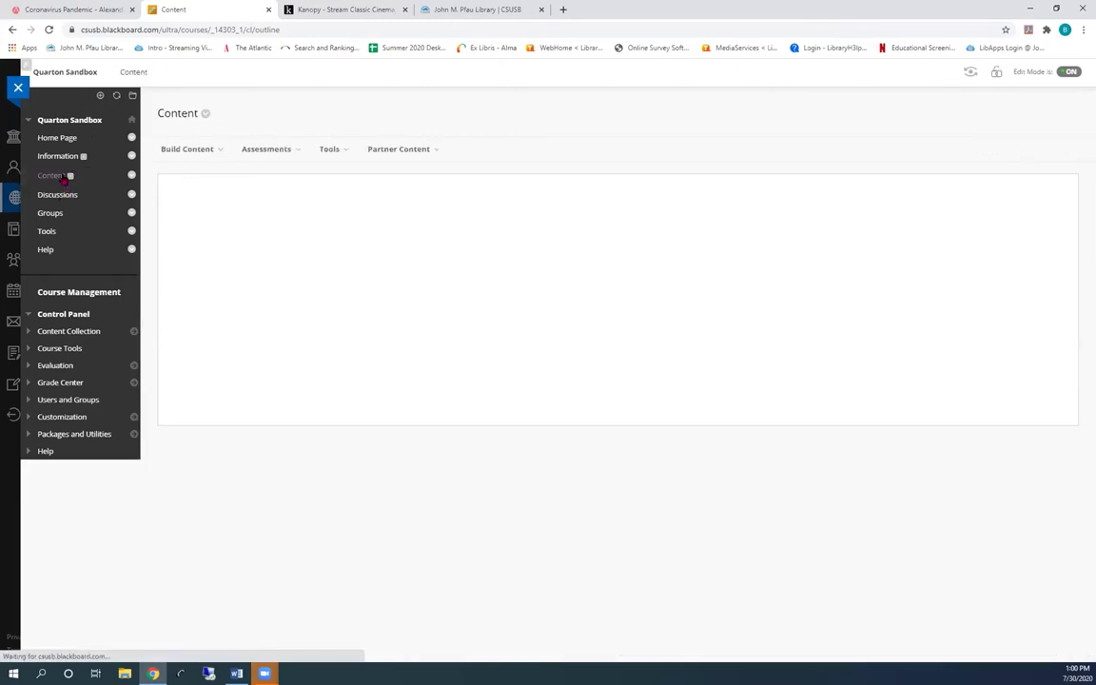
pyautogui.click(187, 150)
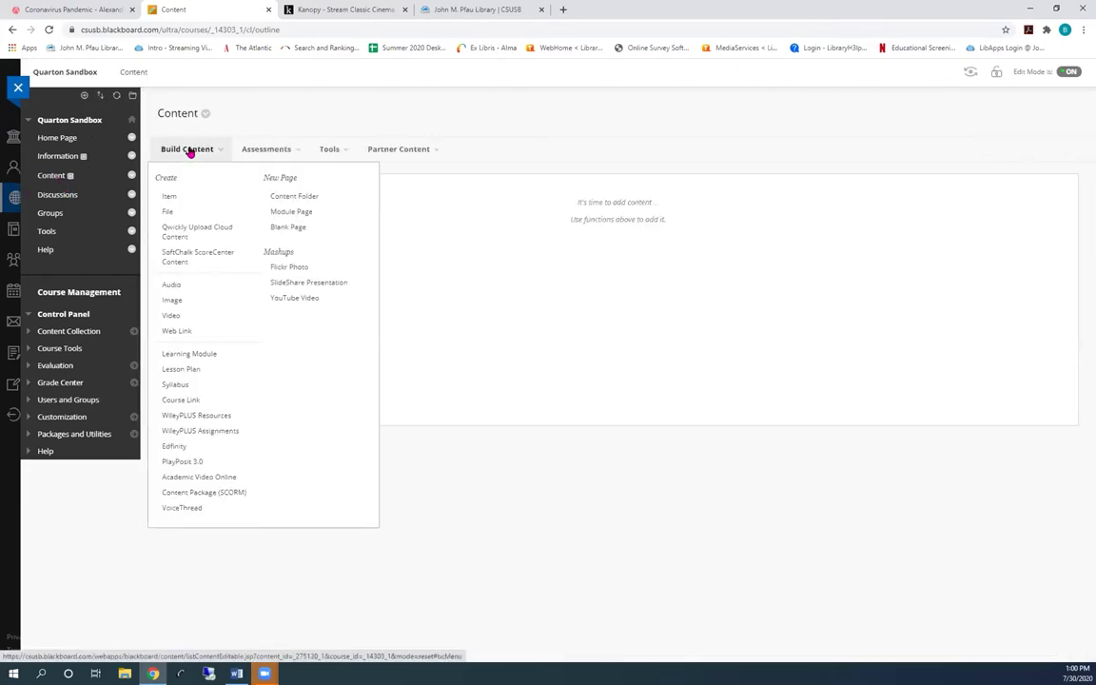
pyautogui.click(192, 330)
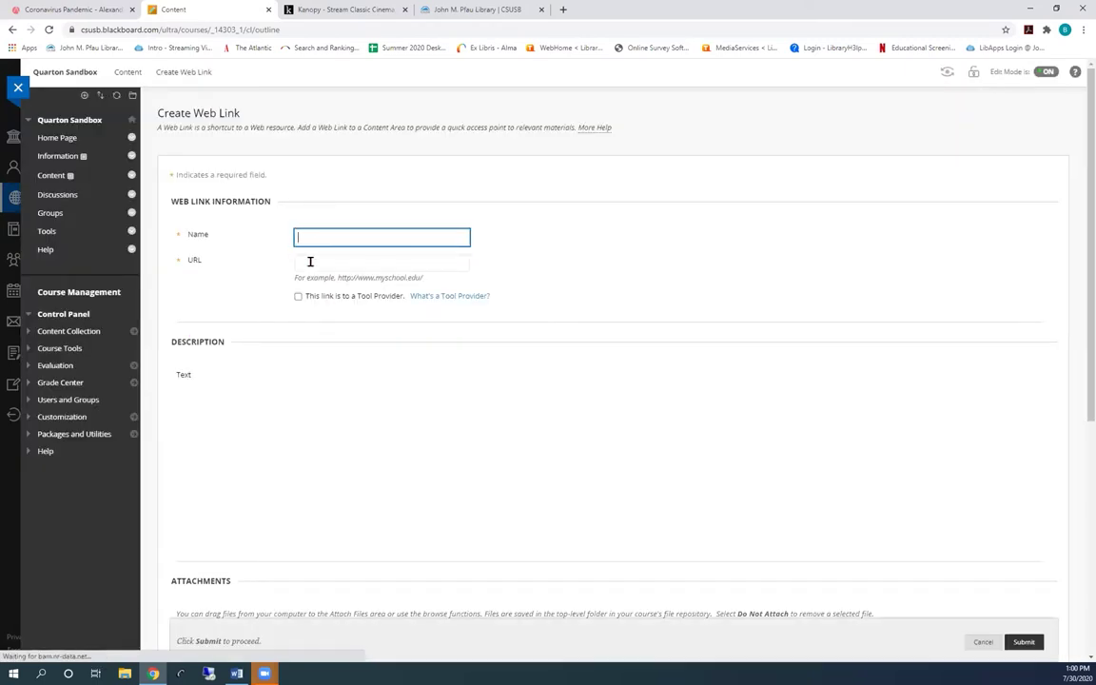
pyautogui.click(309, 260)
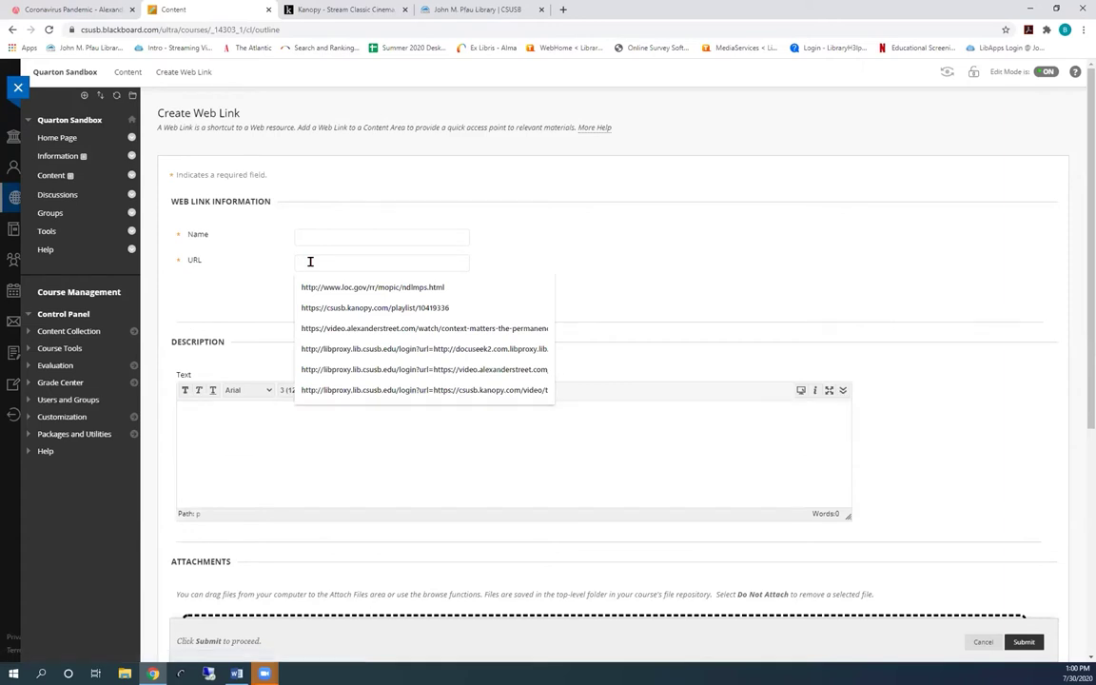
pyautogui.hotkey('ctrl', 'v')
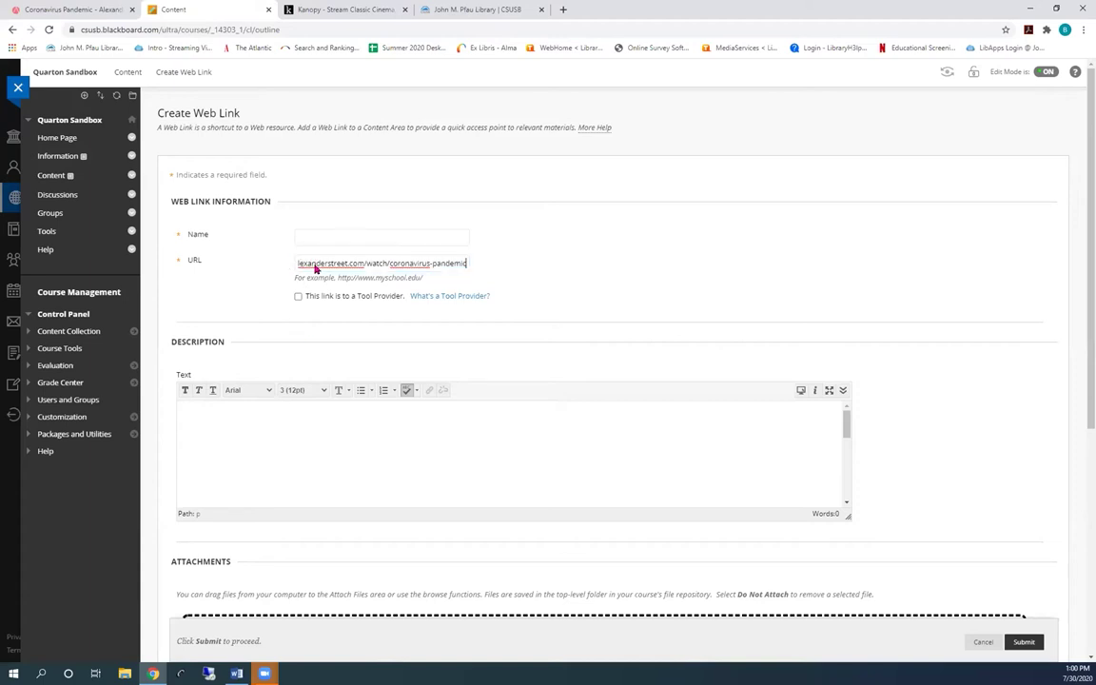
pyautogui.click(315, 265)
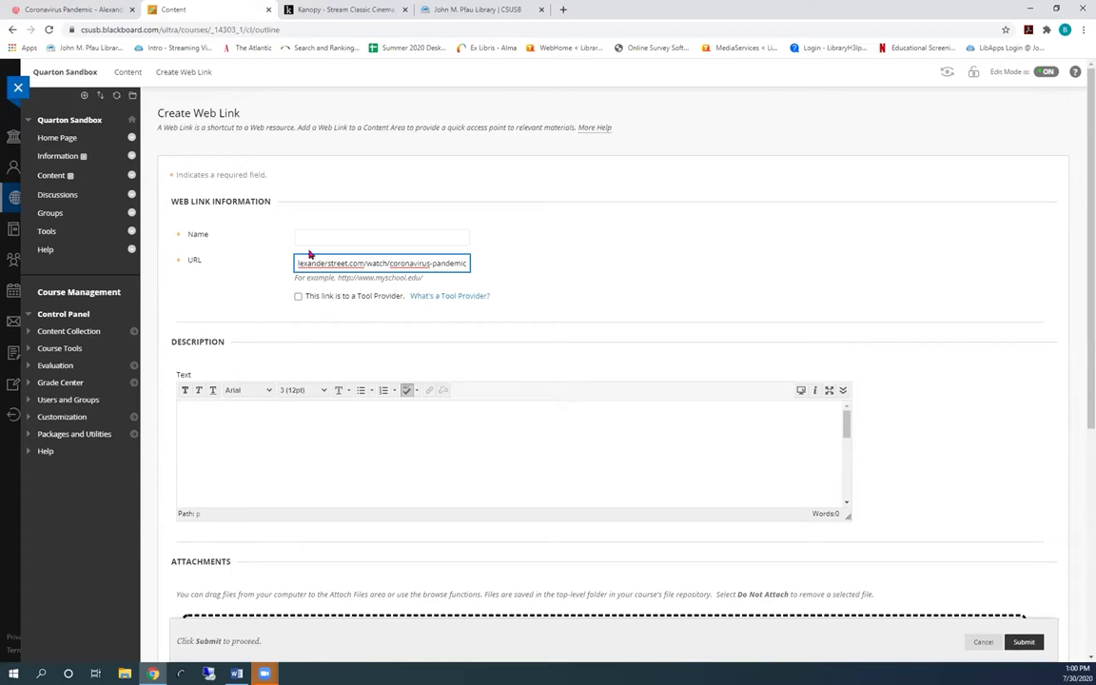
pyautogui.press('Home')
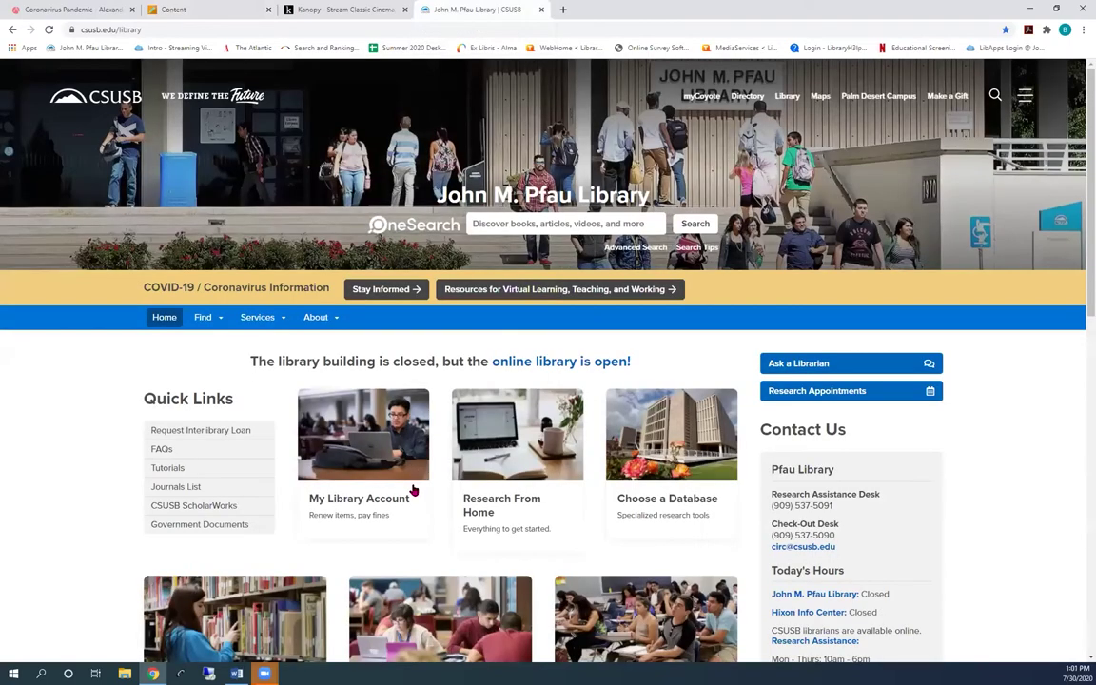
# Open the Streaming Video: Tips for Instructors guide under the Video subject in Library Guides
pyautogui.scroll(-3, 413, 490)
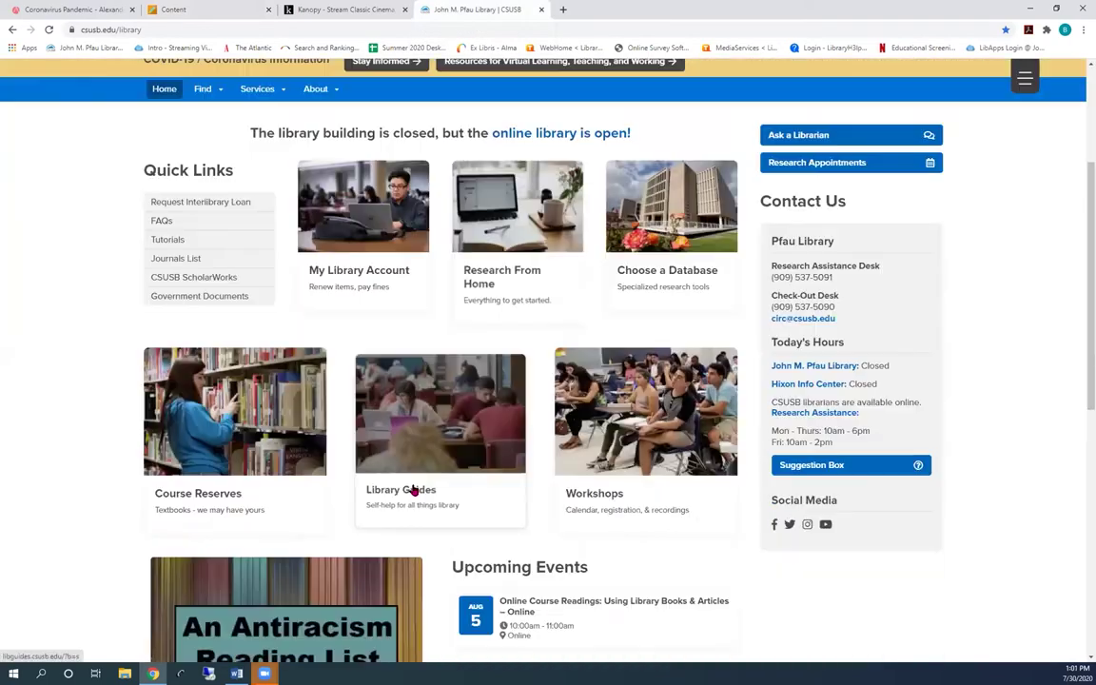
pyautogui.click(529, 492)
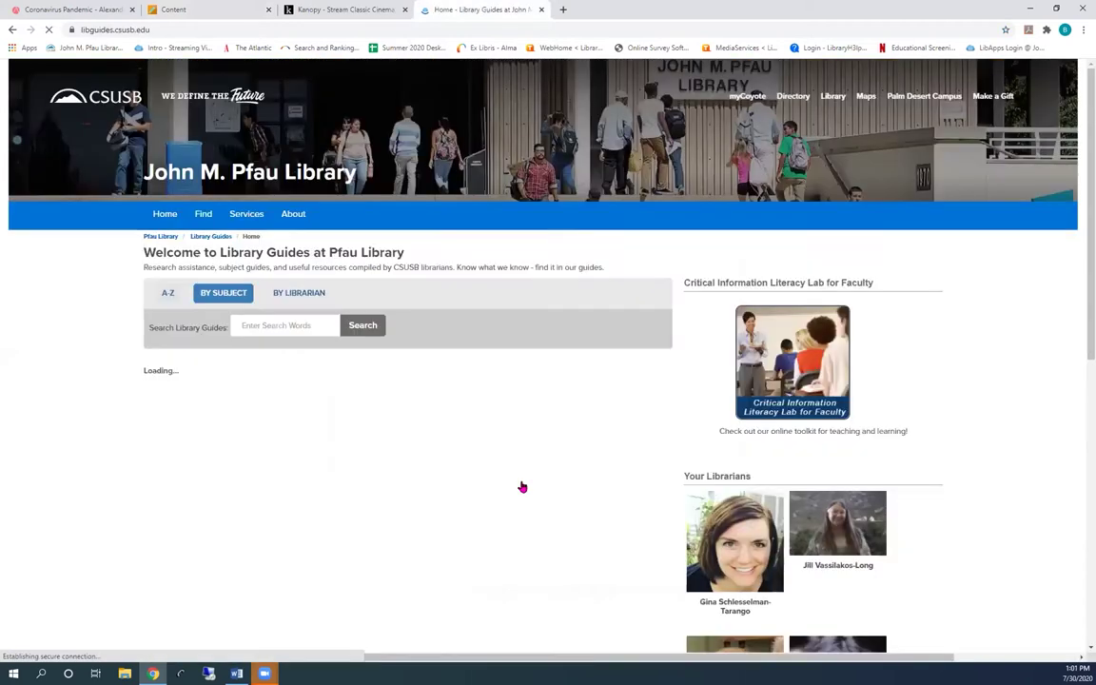
pyautogui.scroll(-1, 495, 518)
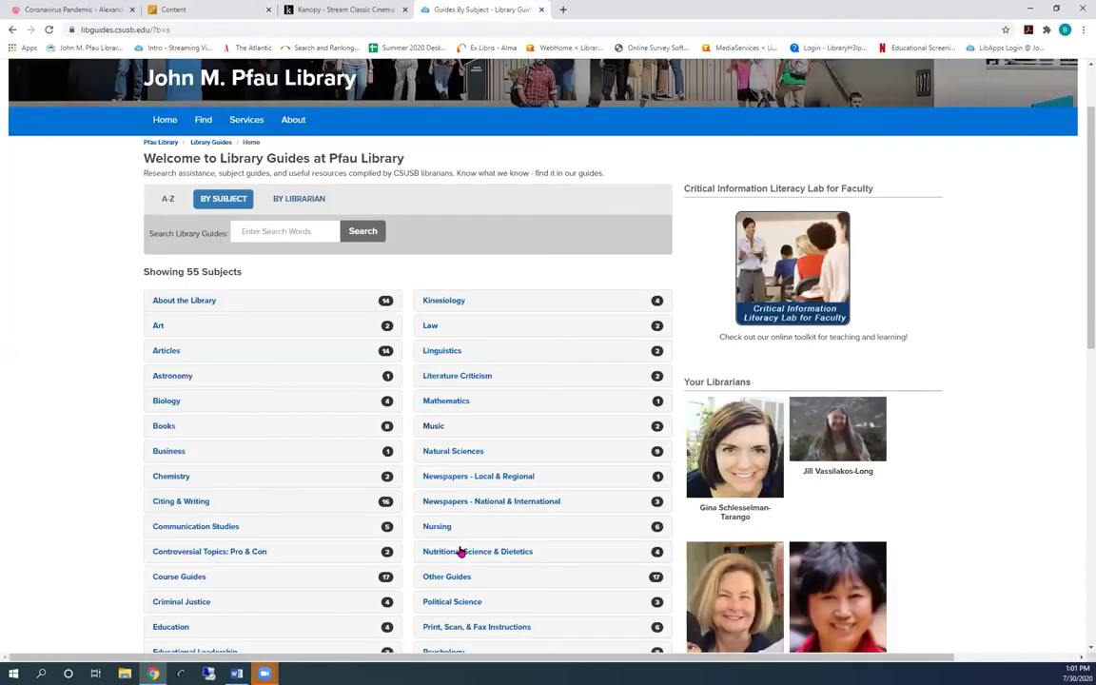
pyautogui.scroll(-4, 430, 568)
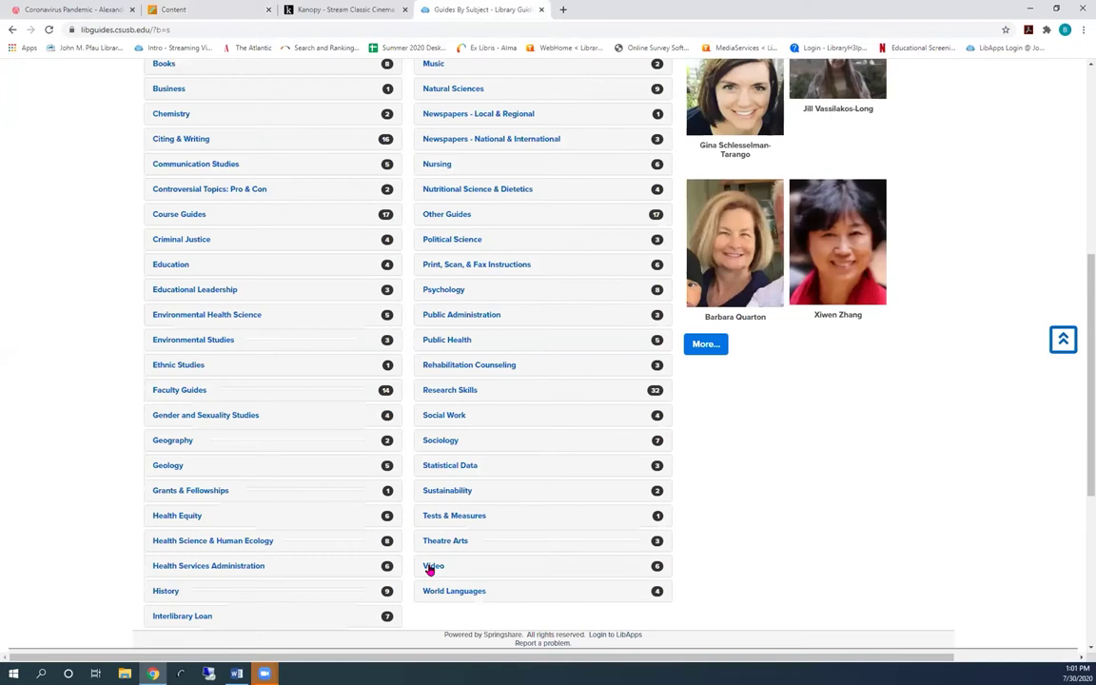
pyautogui.click(430, 568)
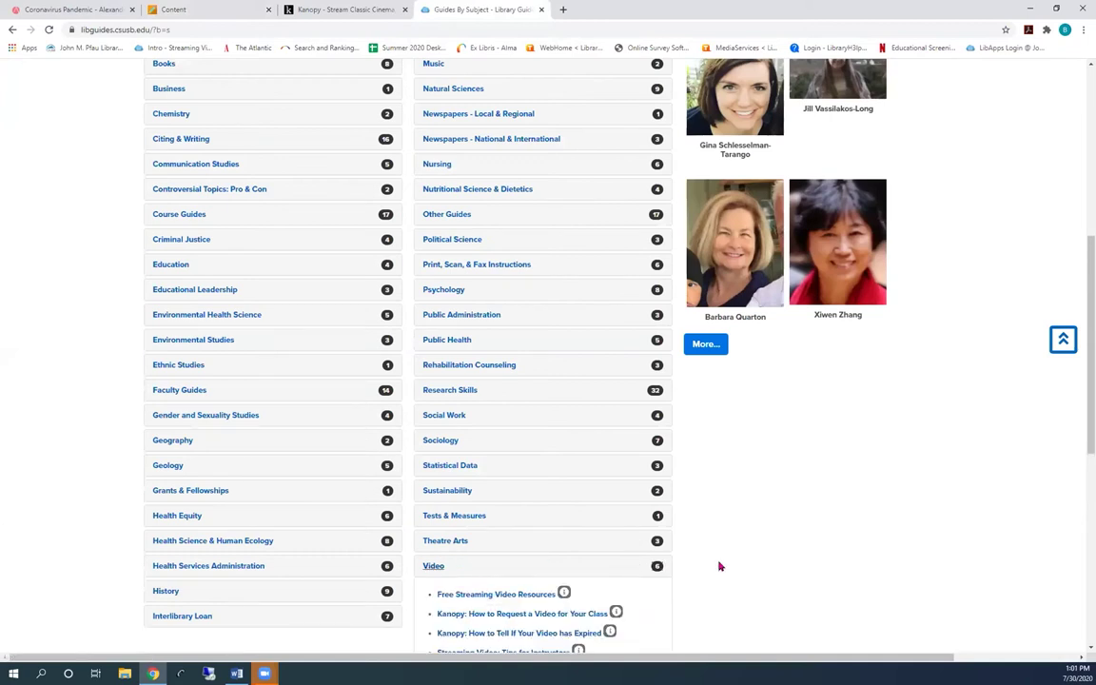
pyautogui.scroll(-3, 716, 565)
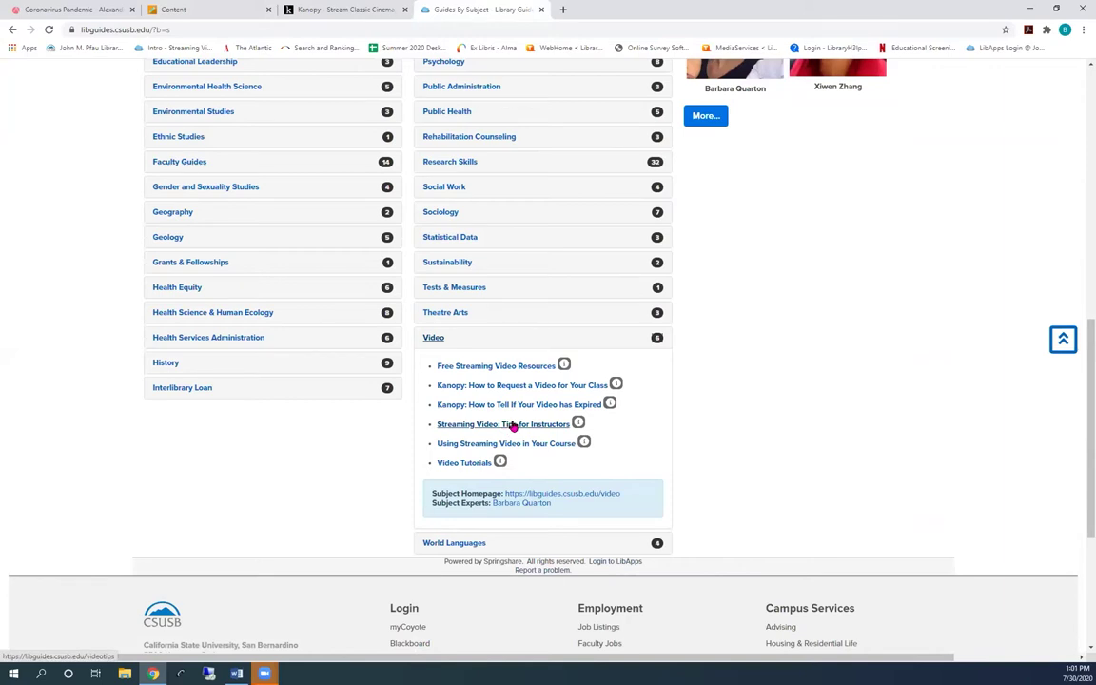
pyautogui.click(512, 424)
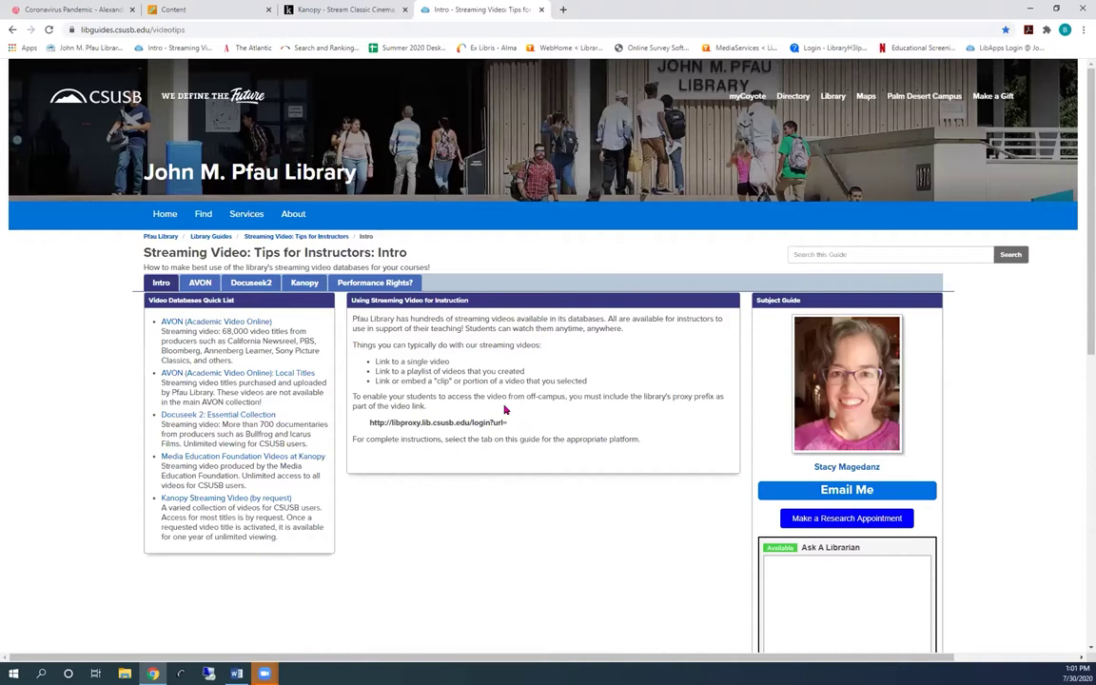
pyautogui.moveTo(374, 422); pyautogui.dragTo(507, 423)
pyautogui.rightClick(493, 424)
pyautogui.press('Return')
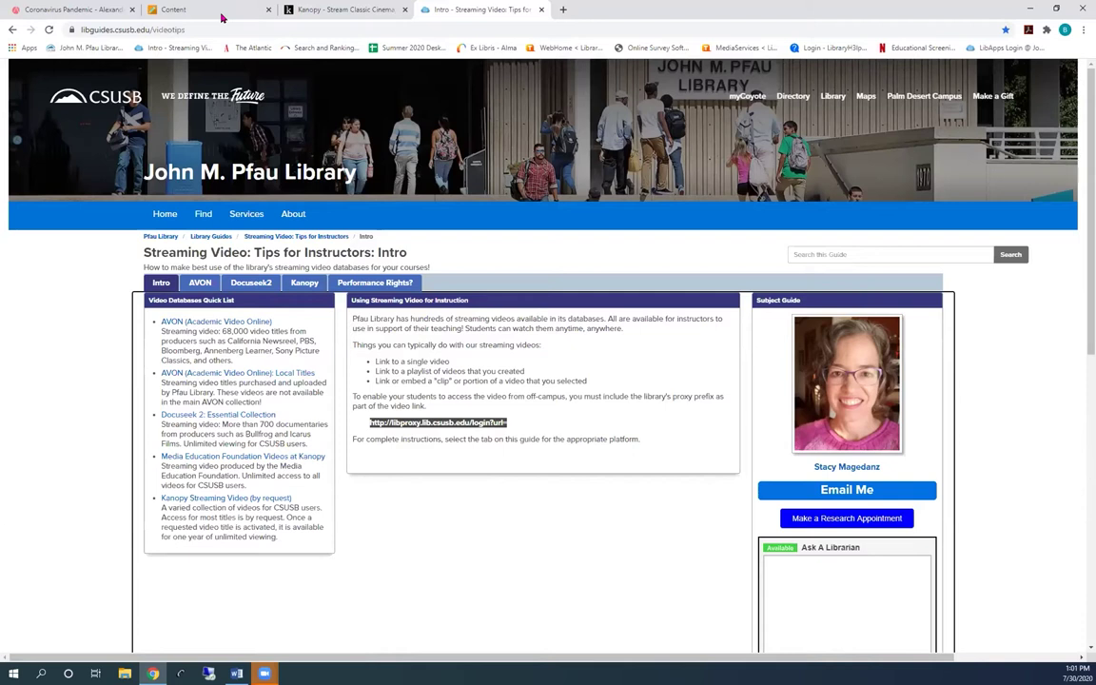
# Paste the libproxy prefix at the start of the web link's URL
pyautogui.click(220, 11)
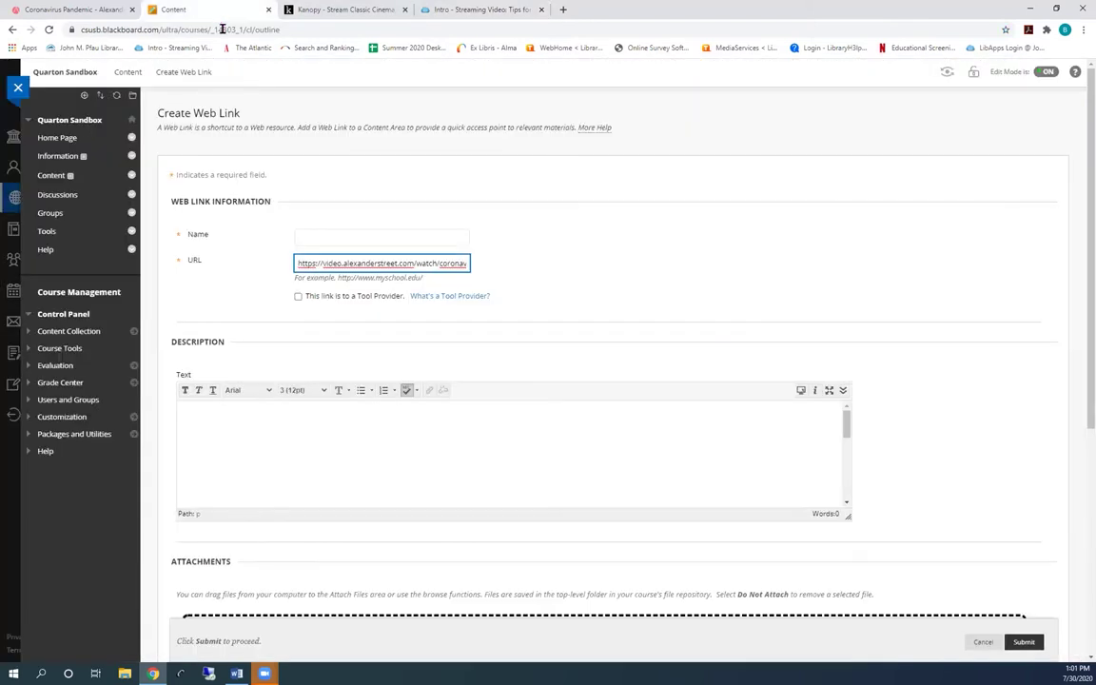
pyautogui.click(300, 266)
pyautogui.hotkey('ctrl', 'v')
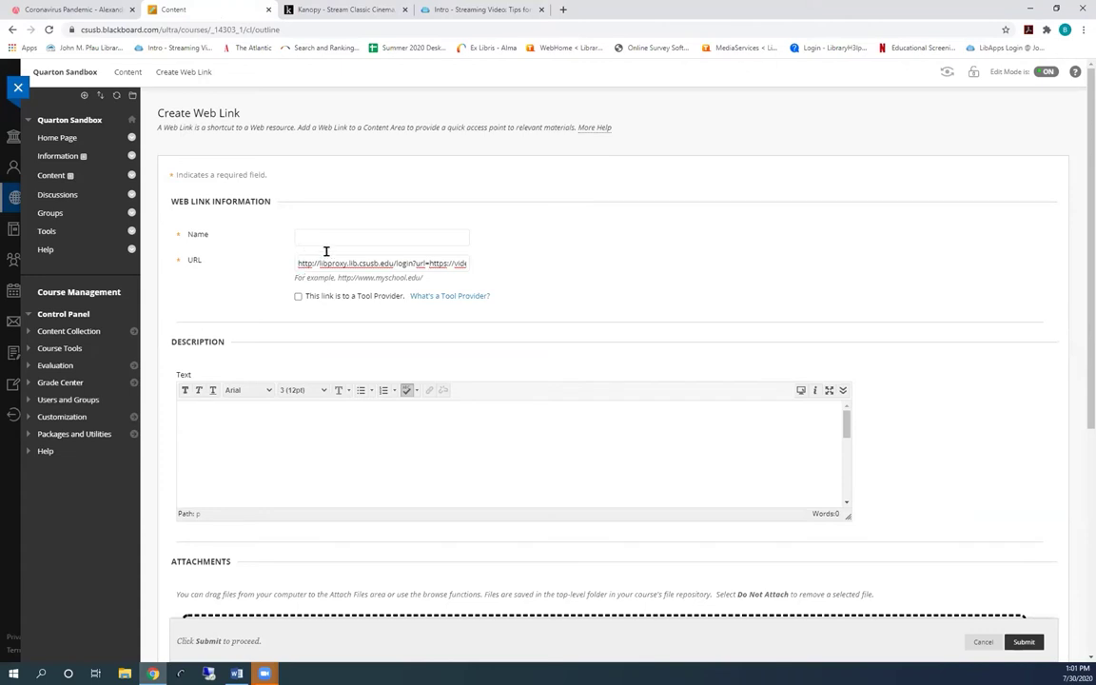
# Name the link 'coronavirus pandemic', add a 'uiluilu' description, and submit it
pyautogui.click(329, 235)
pyautogui.write('Cor')
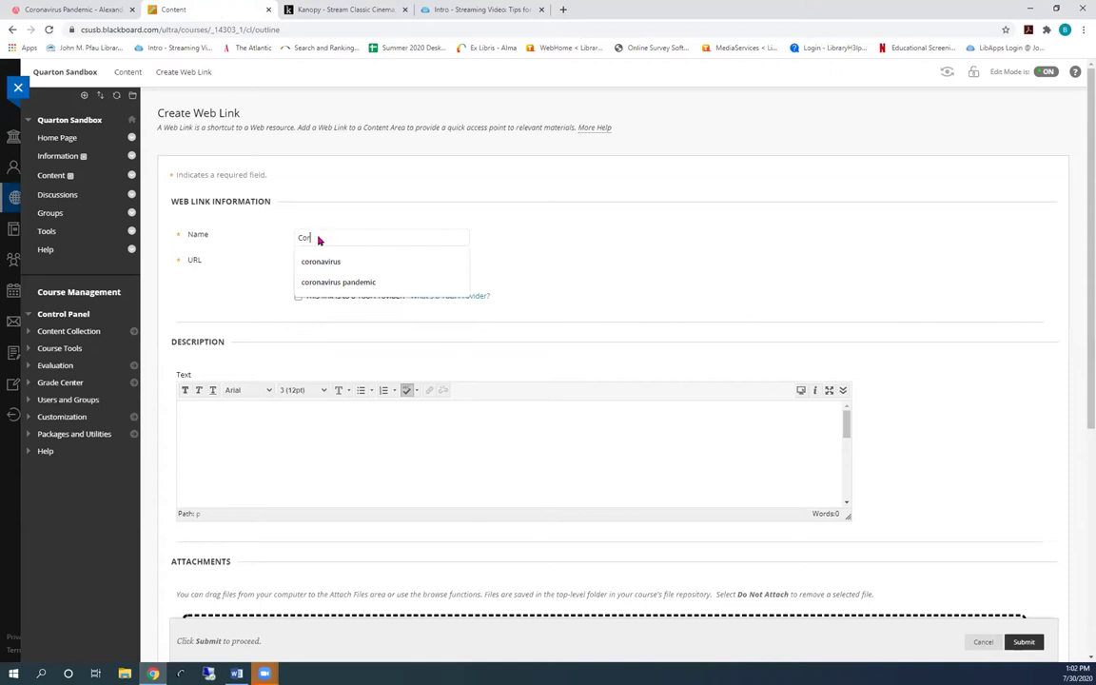
pyautogui.click(335, 280)
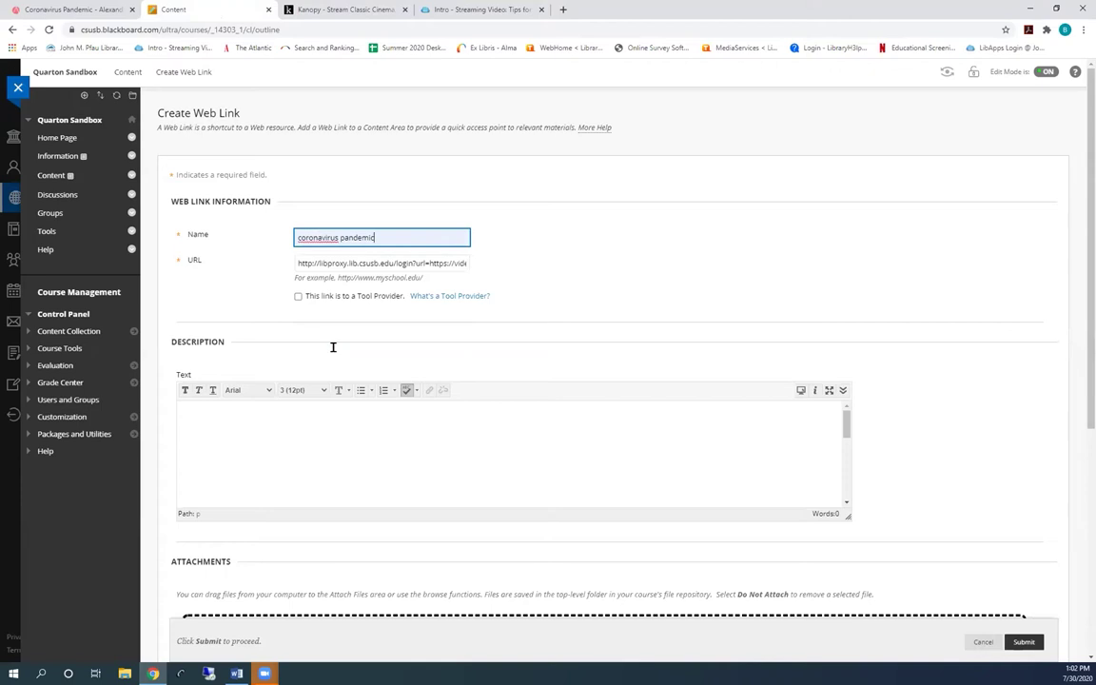
pyautogui.click(277, 433)
pyautogui.write('uiluilu.')
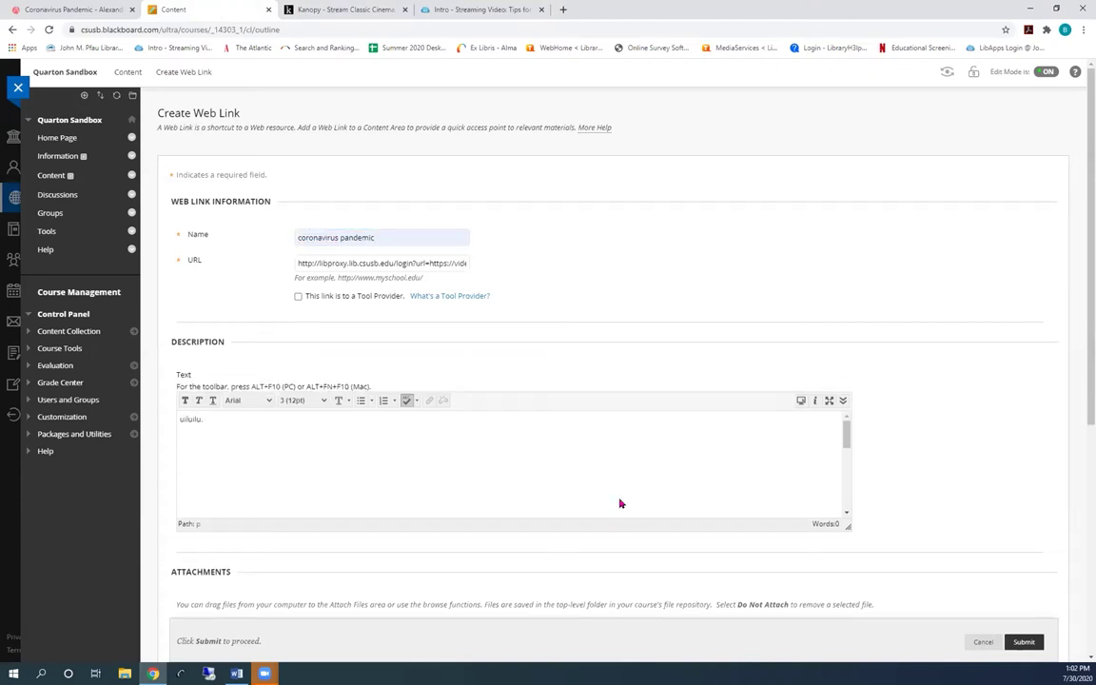
pyautogui.click(1025, 643)
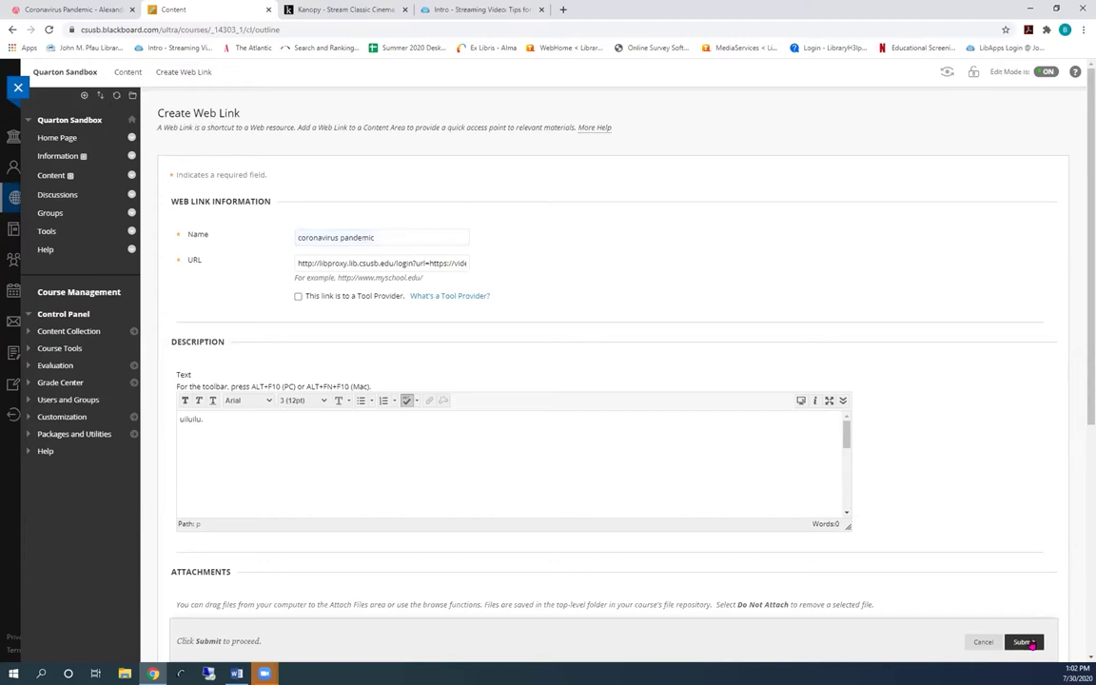
pyautogui.click(299, 218)
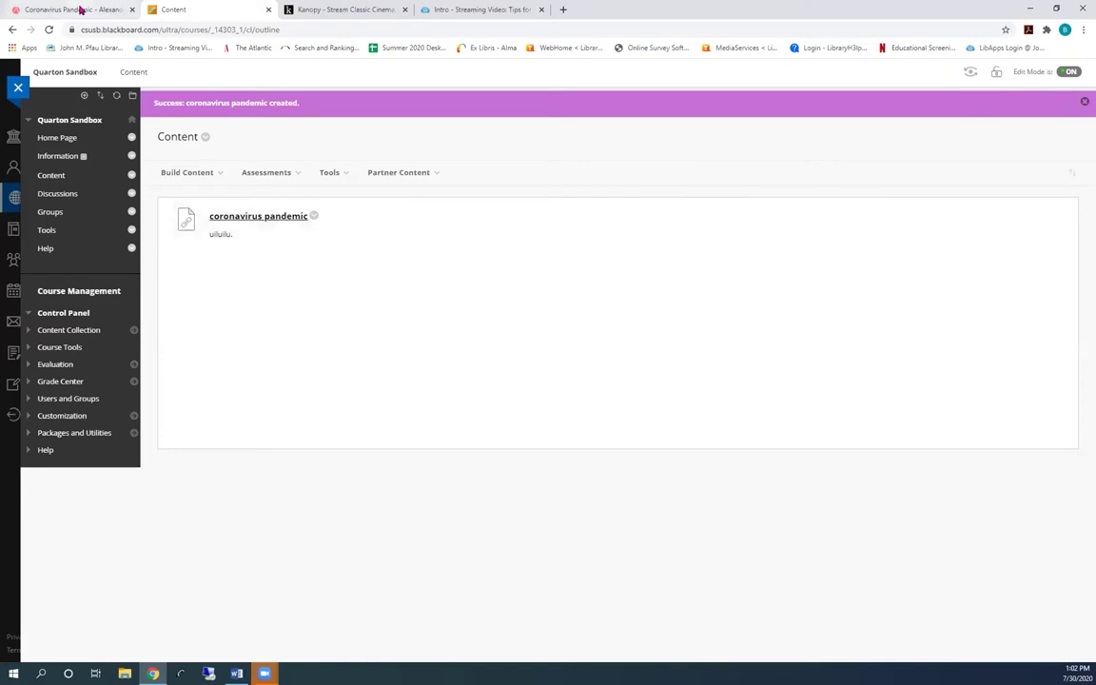
# Show the Coronavirus Pandemic video's Clips list, with its two saved clips
pyautogui.click(81, 10)
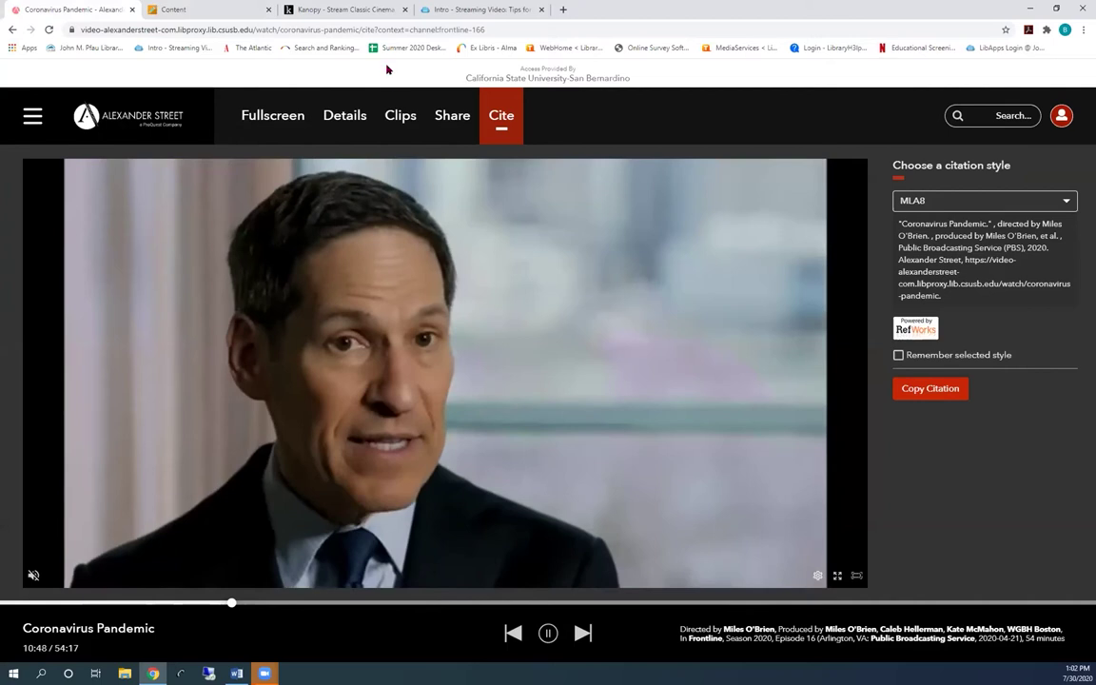
pyautogui.click(400, 112)
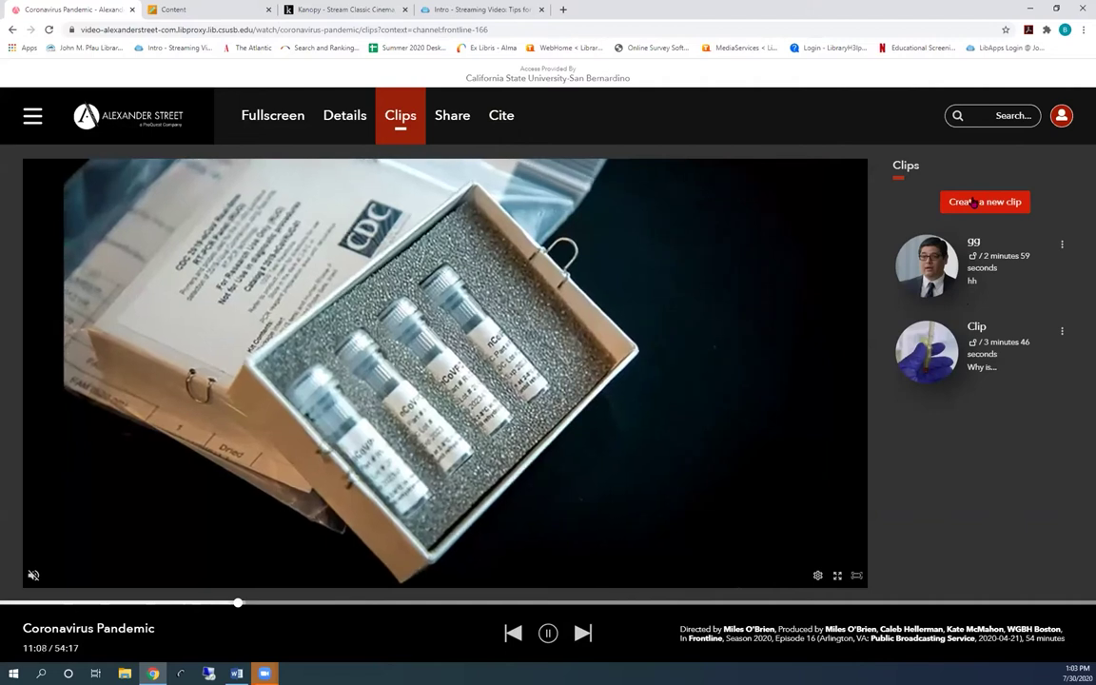
# Start a new clip titled 'Coronavirus pandemic clip' with the description 'Why is...'
pyautogui.click(972, 203)
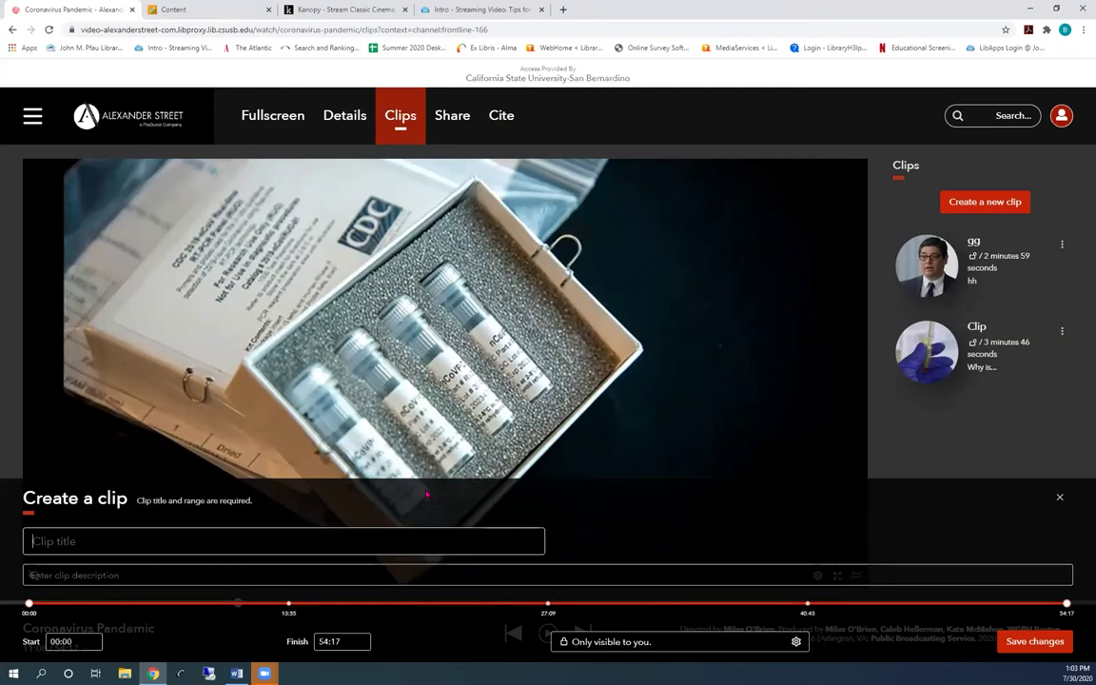
pyautogui.write('Coronavirus ')
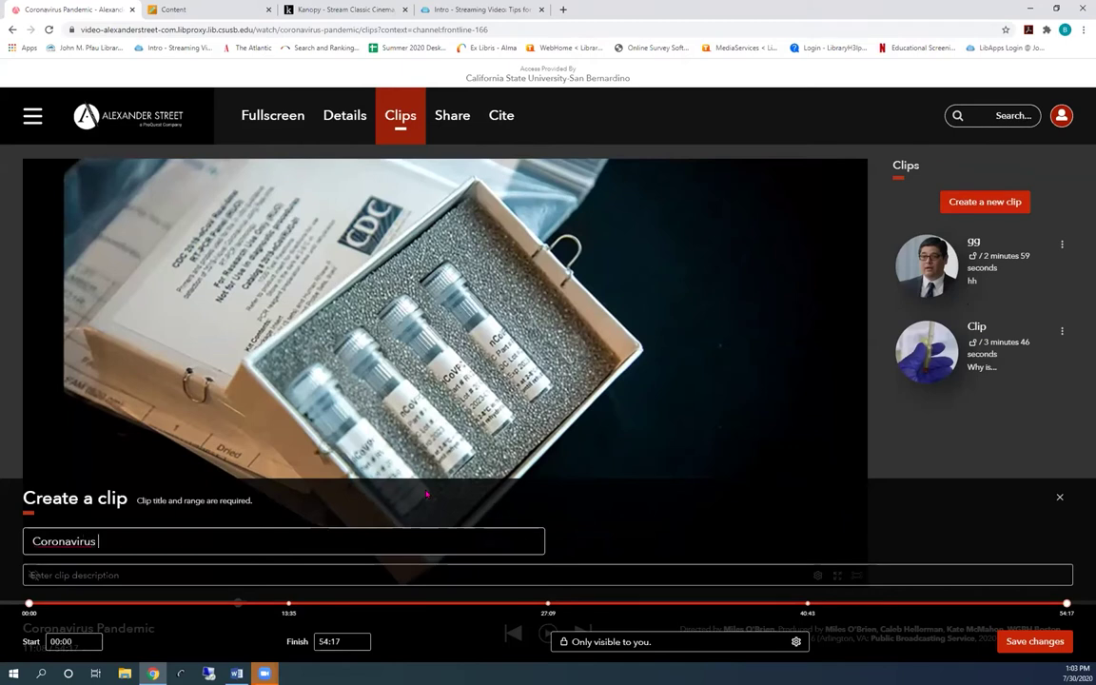
pyautogui.write('pandemic clip')
pyautogui.press('Tab')
pyautogui.write('Why is...')
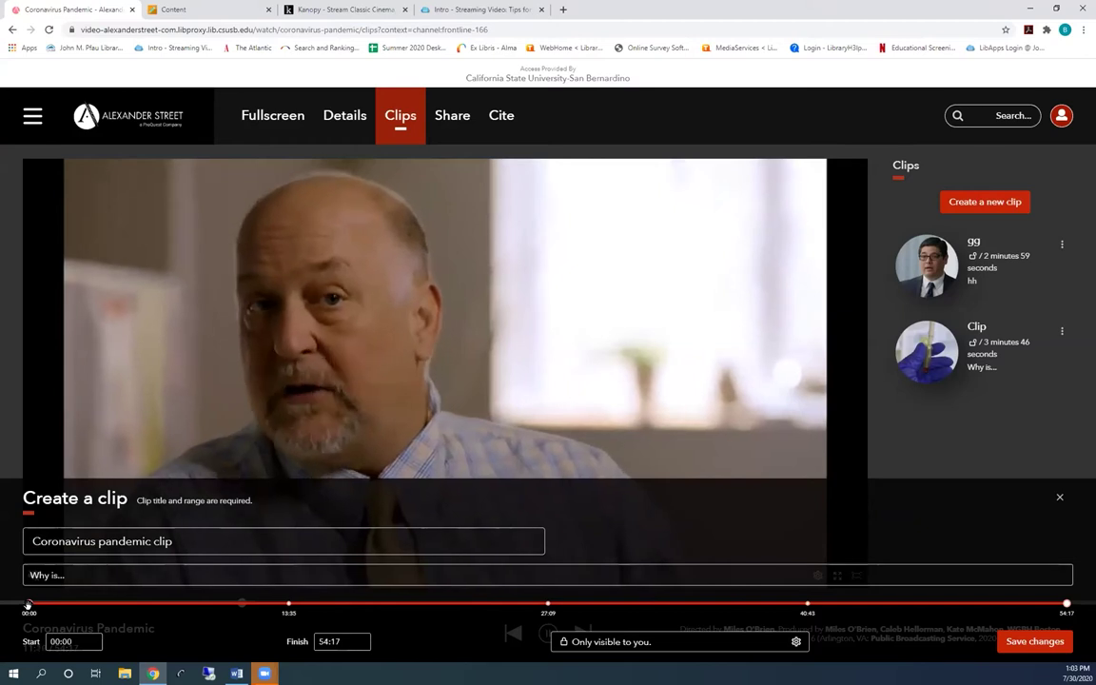
# Trim the clip to 06:16–09:40, set visibility to Institutional, and save it
pyautogui.moveTo(29, 606); pyautogui.dragTo(148, 617)
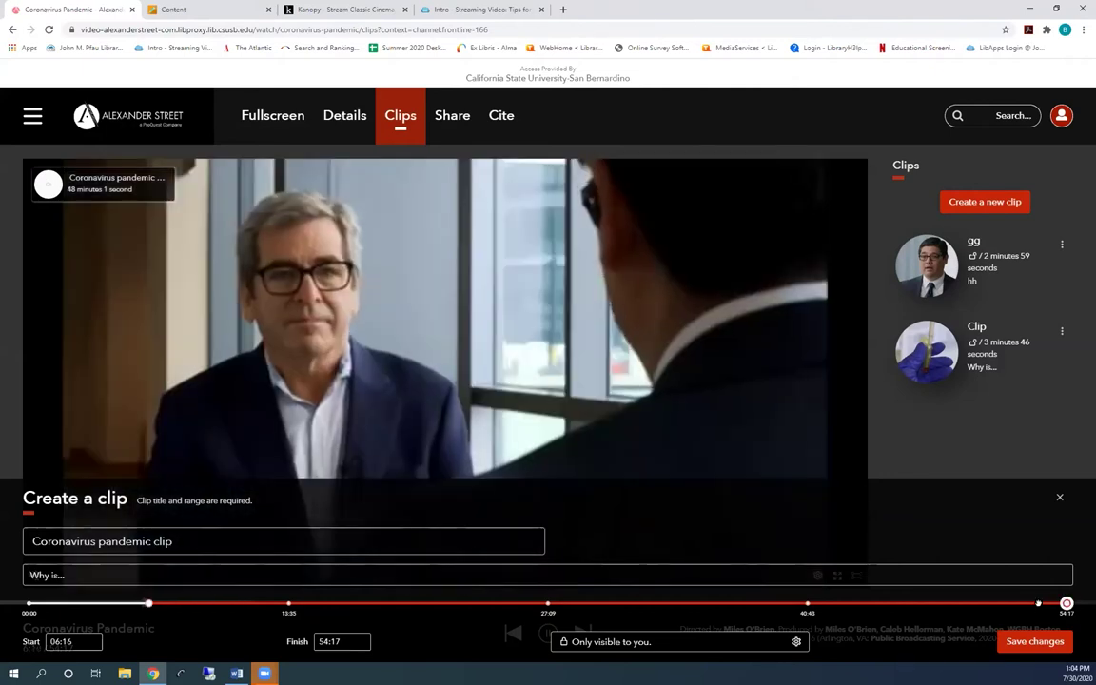
pyautogui.moveTo(1066, 603); pyautogui.dragTo(767, 603)
pyautogui.moveTo(617, 620); pyautogui.dragTo(214, 603)
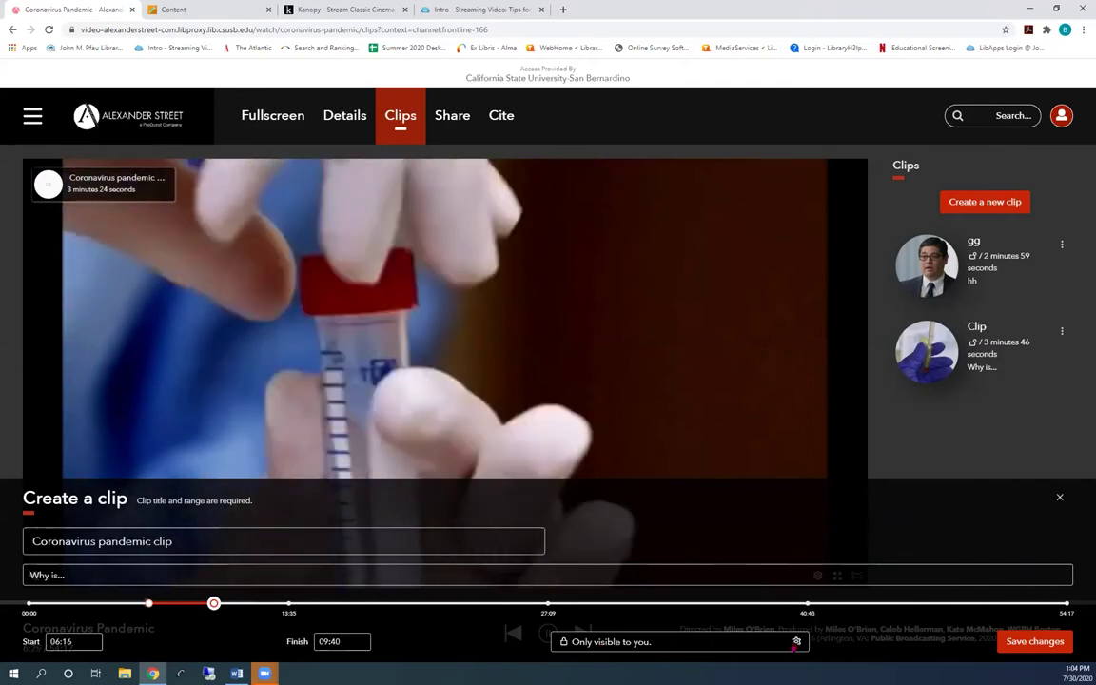
pyautogui.click(795, 643)
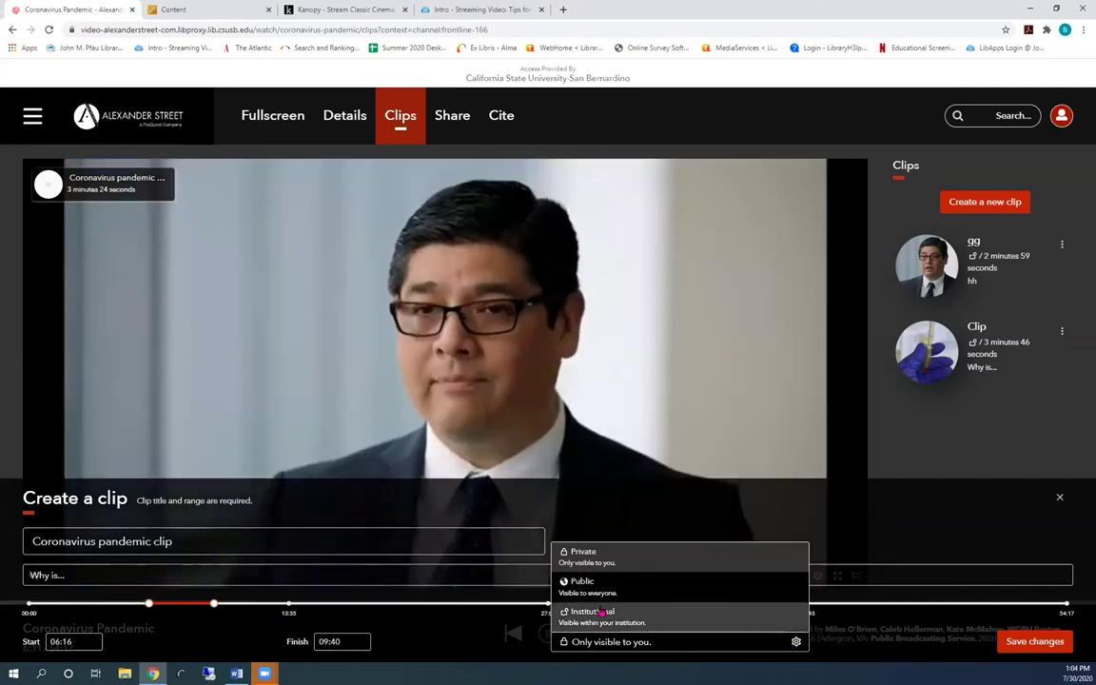
pyautogui.click(602, 614)
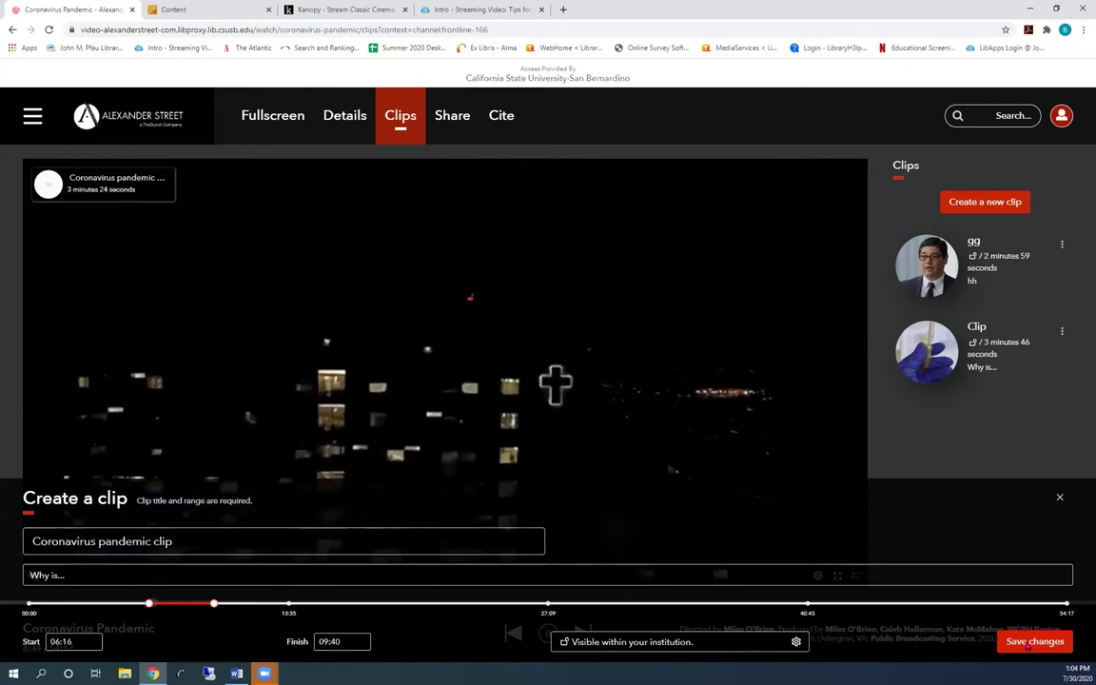
pyautogui.click(1028, 644)
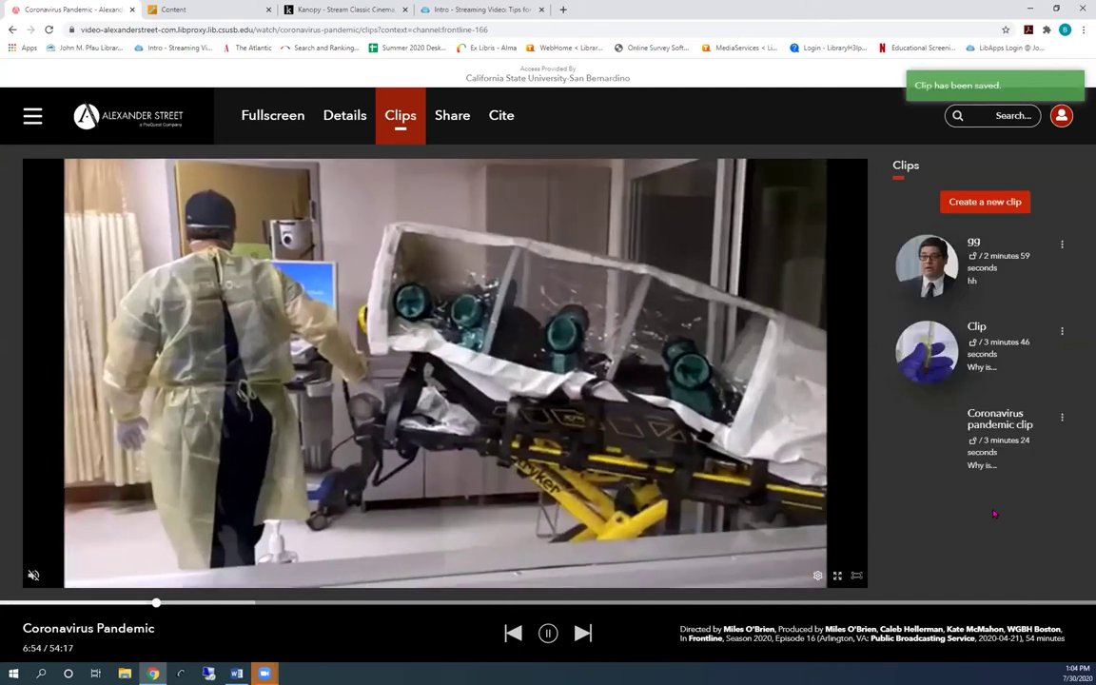
# Play the Coronavirus pandemic clip and copy its permalink from the clip's options
pyautogui.click(1001, 474)
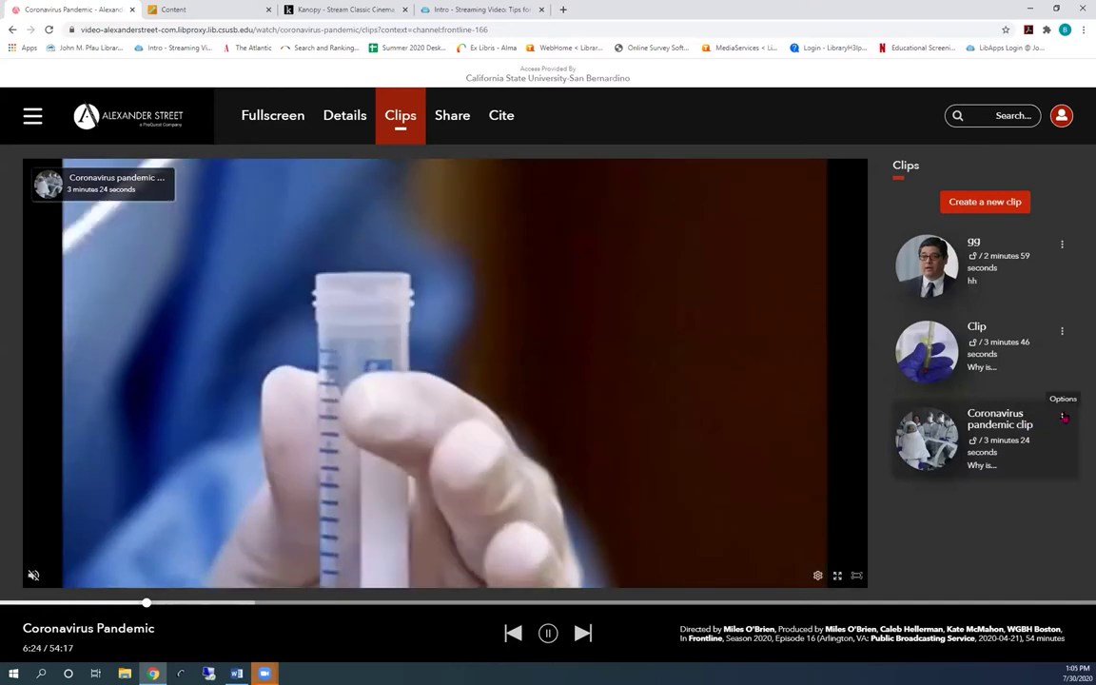
pyautogui.click(1062, 416)
pyautogui.click(1003, 416)
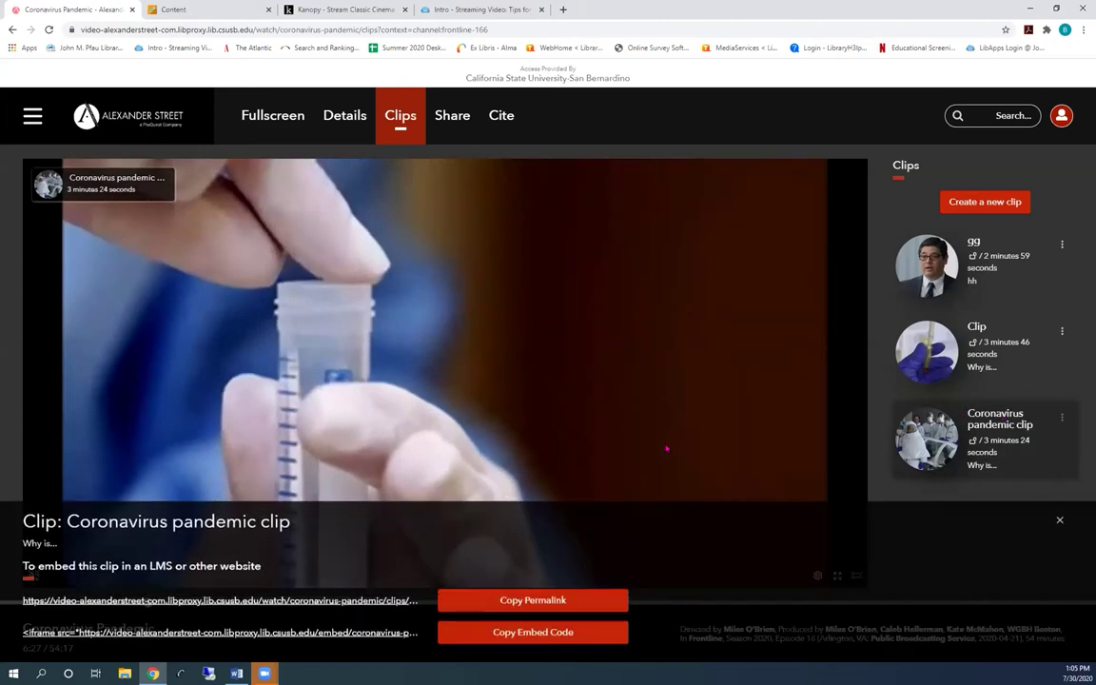
pyautogui.click(534, 601)
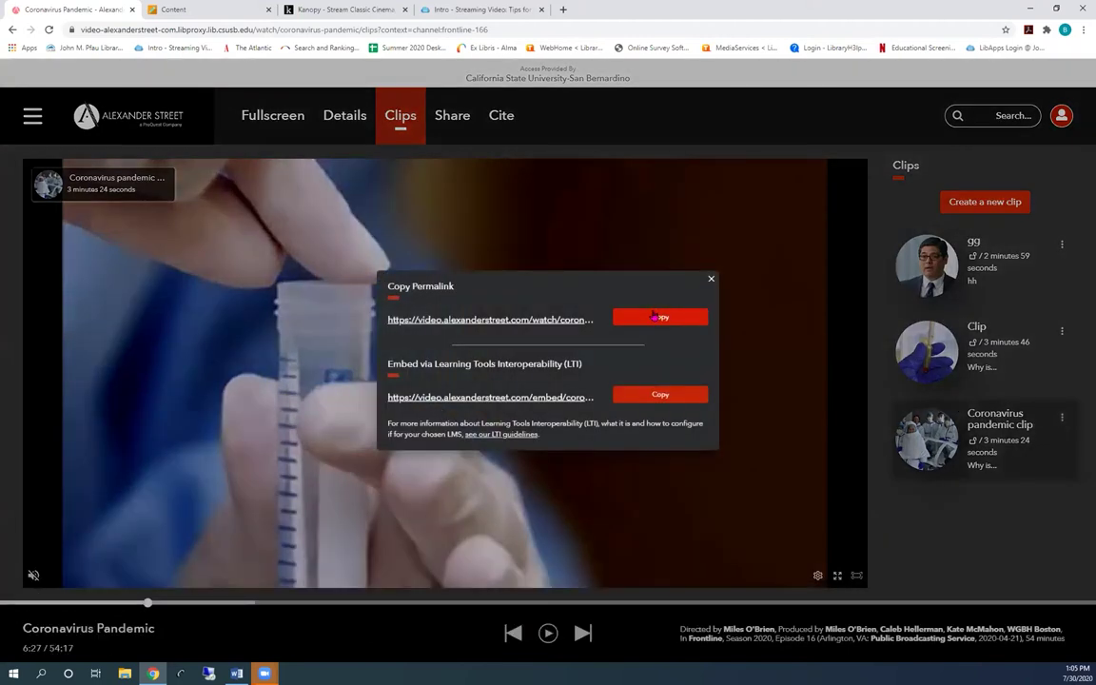
pyautogui.click(654, 317)
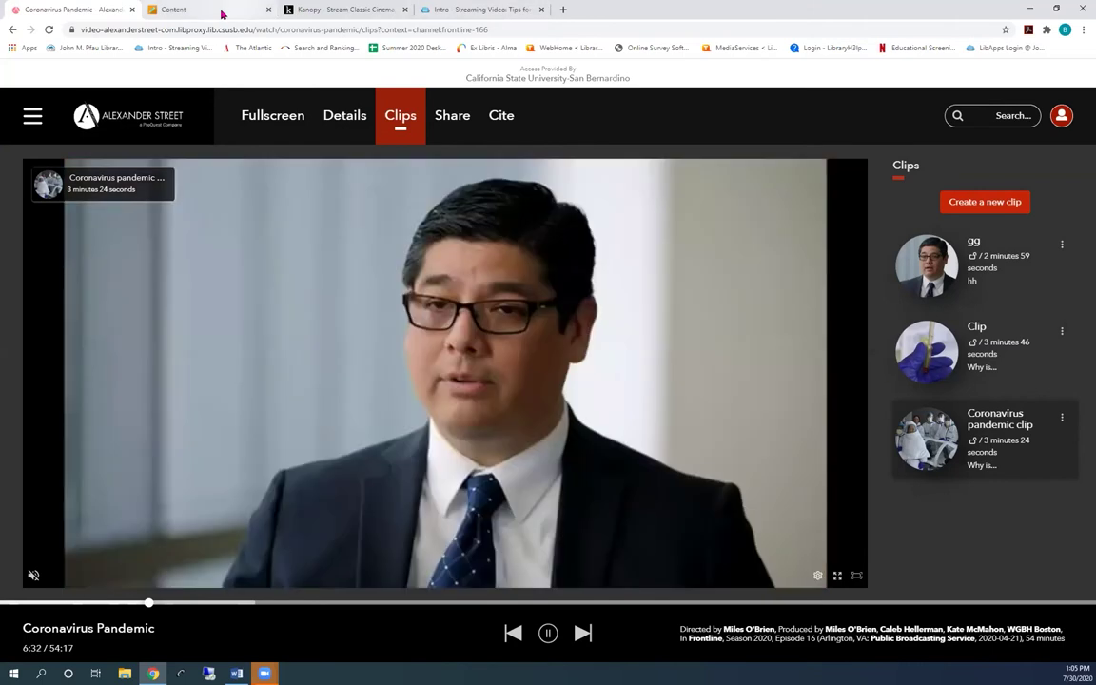
# Create a new web link with the clip permalink as its URL and copy the proxy prefix
pyautogui.click(221, 13)
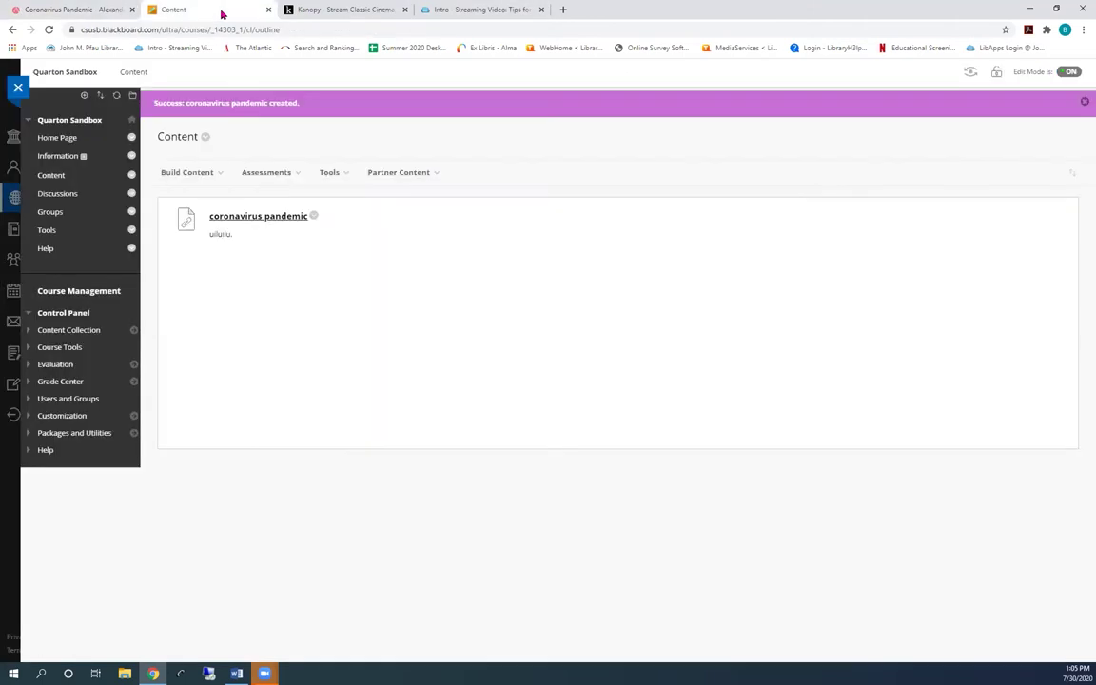
pyautogui.click(188, 174)
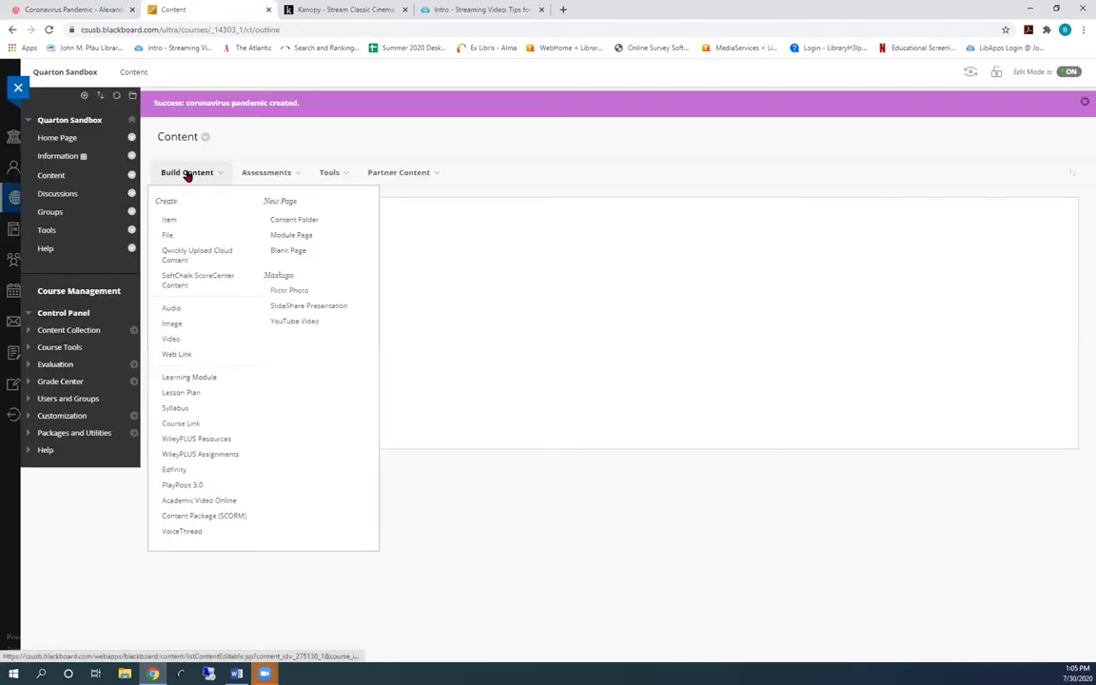
pyautogui.click(175, 355)
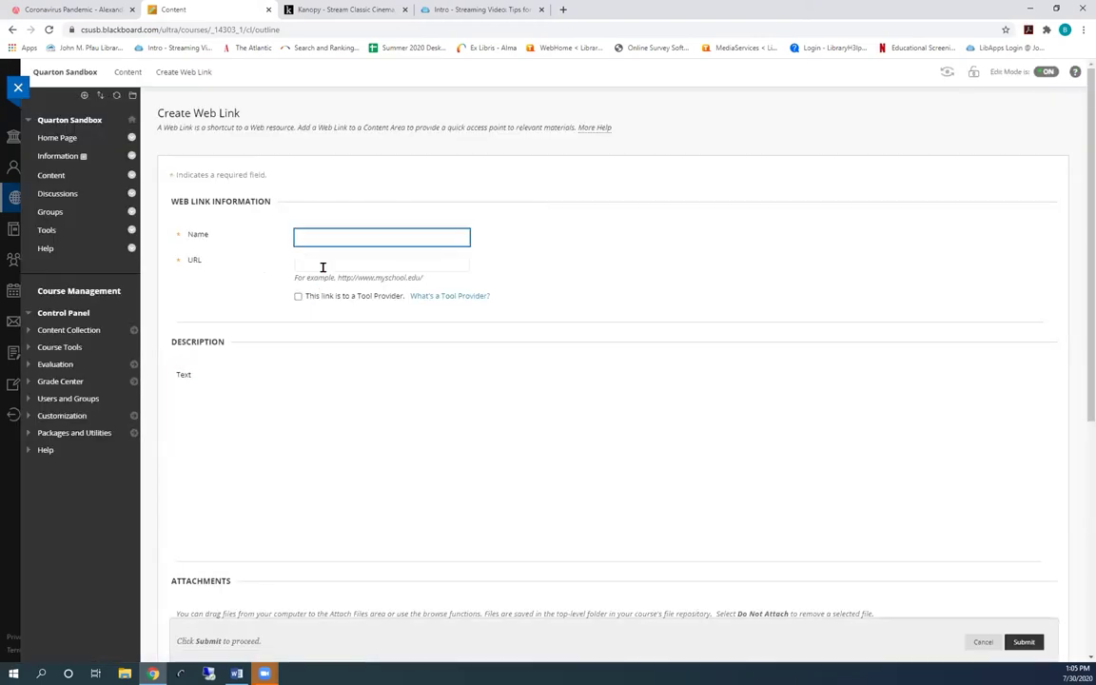
pyautogui.click(323, 267)
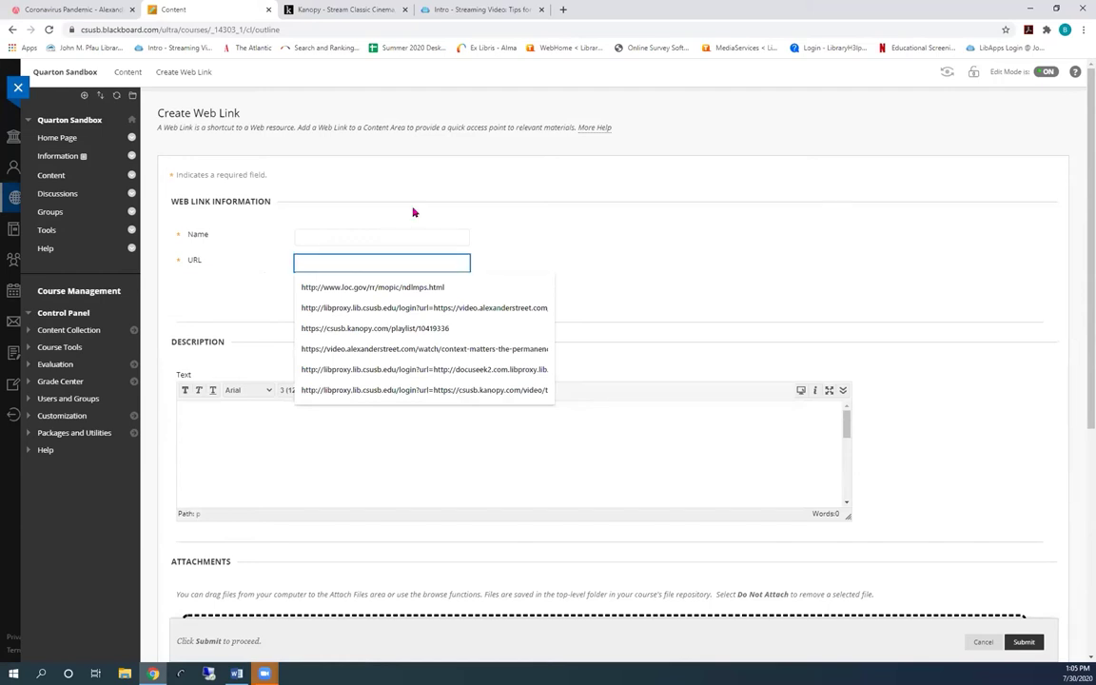
pyautogui.hotkey('ctrl', 'v')
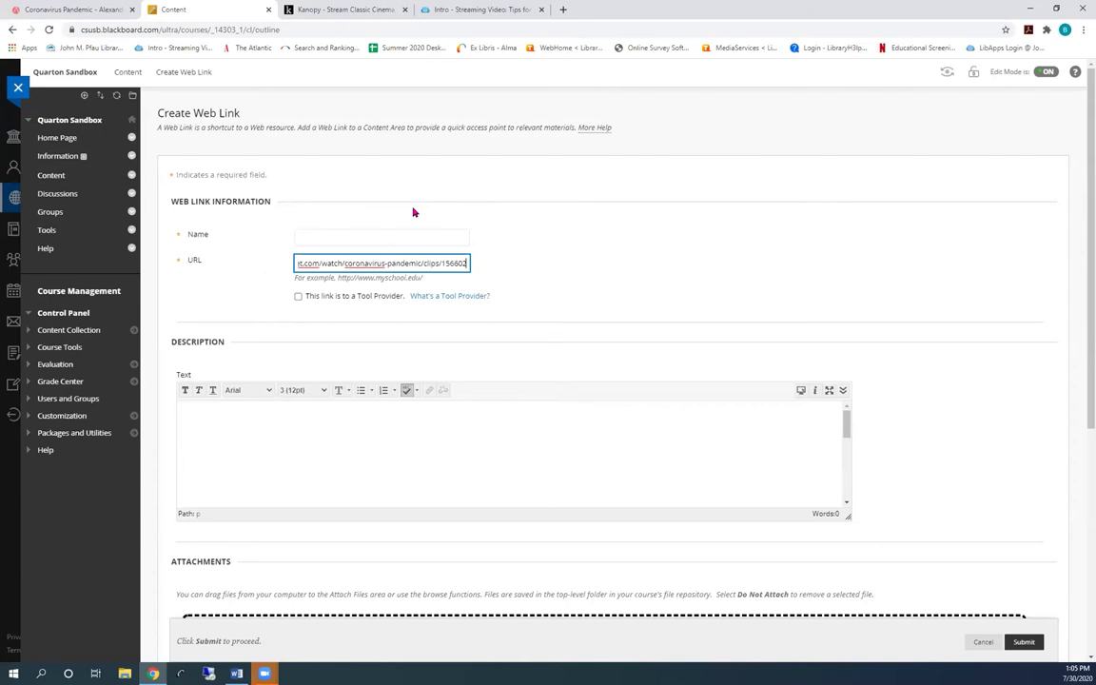
pyautogui.press('Home')
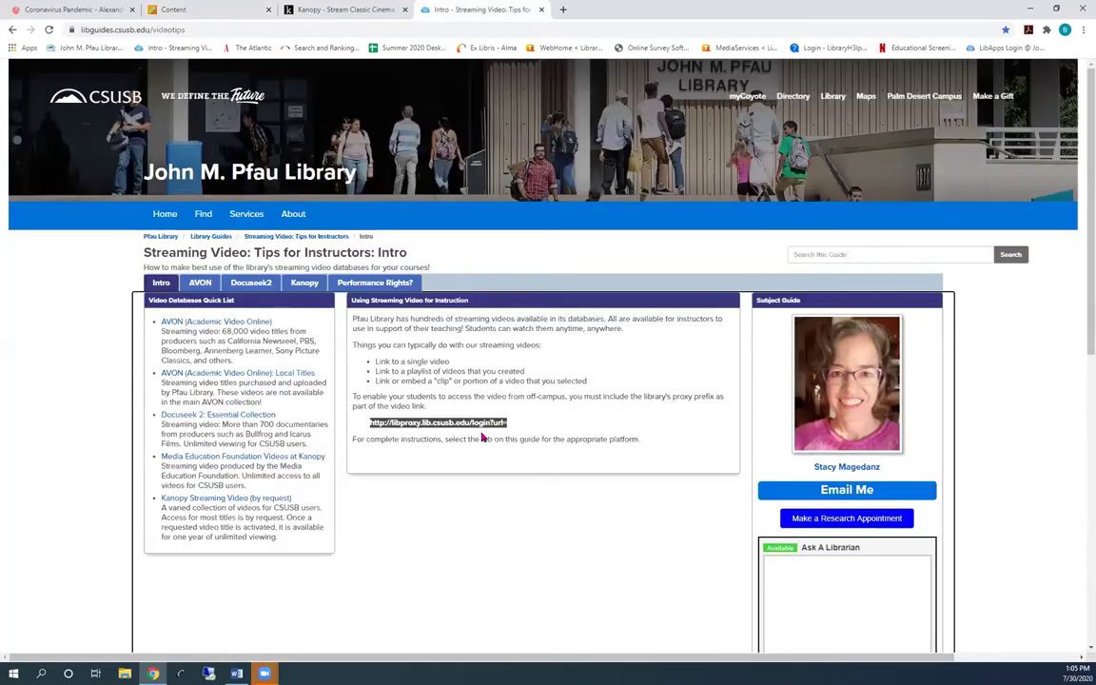
pyautogui.rightClick(466, 424)
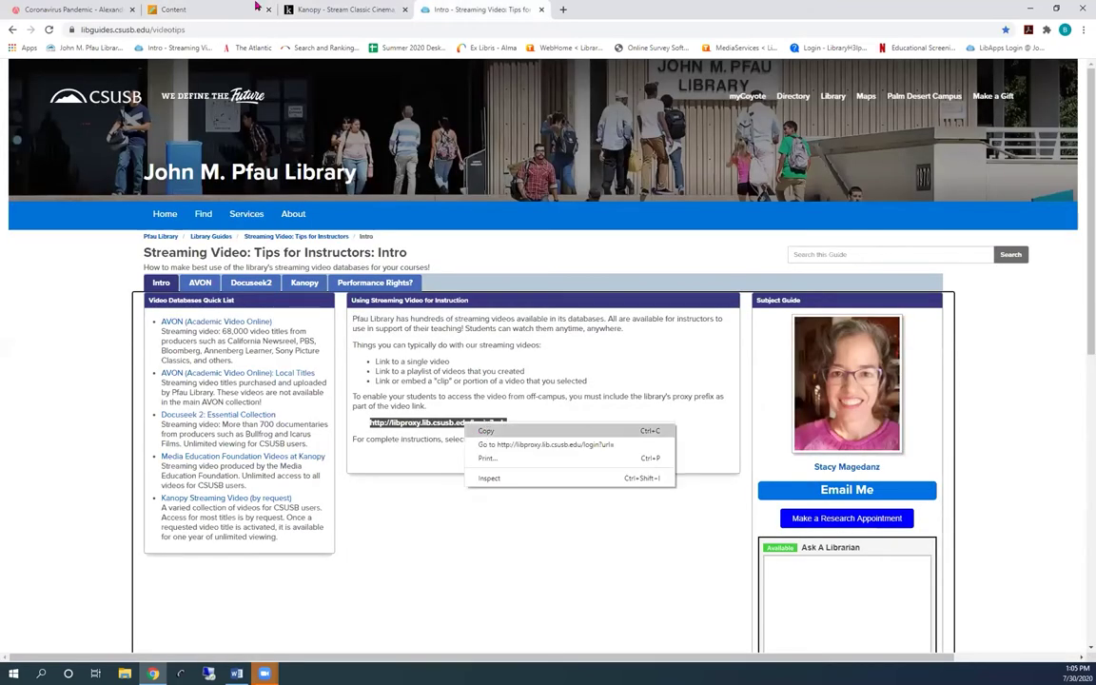
pyautogui.click(219, 13)
# Prefix the clip URL with the proxy, name it 'Coronavirus Clip', and add description 'twete'
pyautogui.click(209, 11)
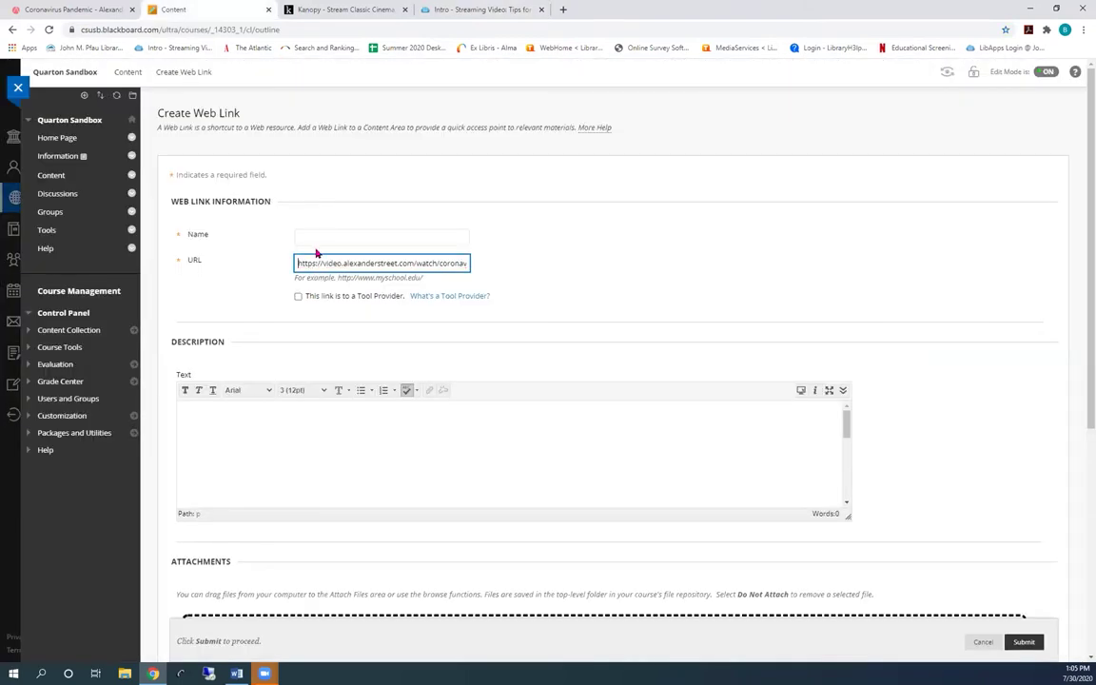
pyautogui.hotkey('ctrl', 'v')
pyautogui.click(330, 235)
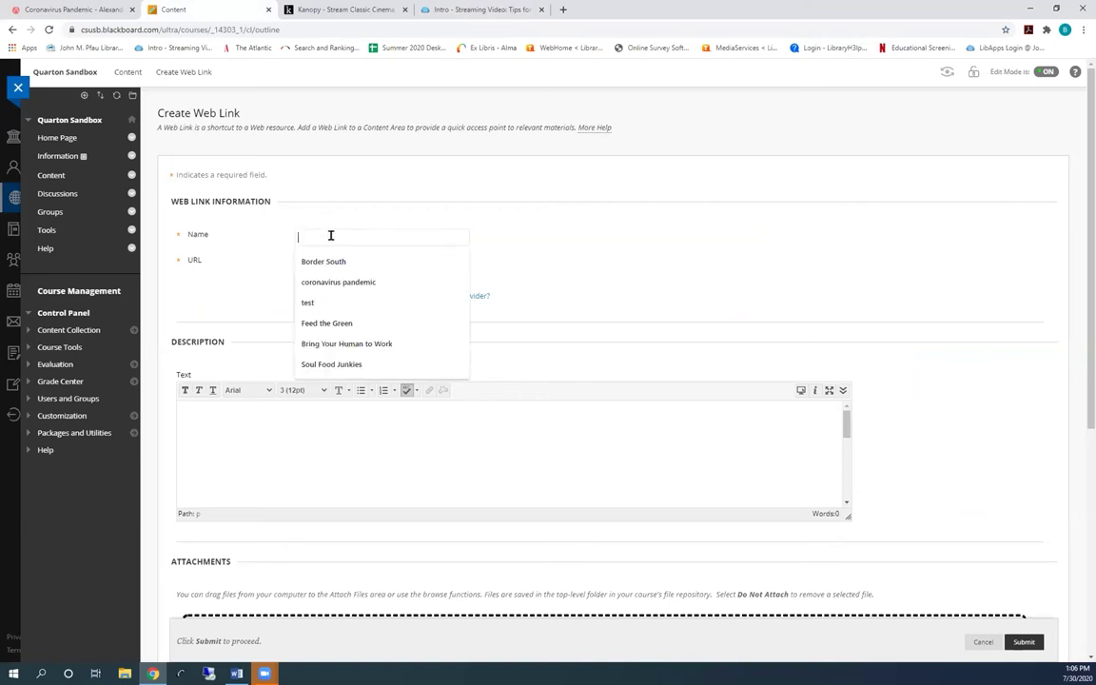
pyautogui.write('Coro')
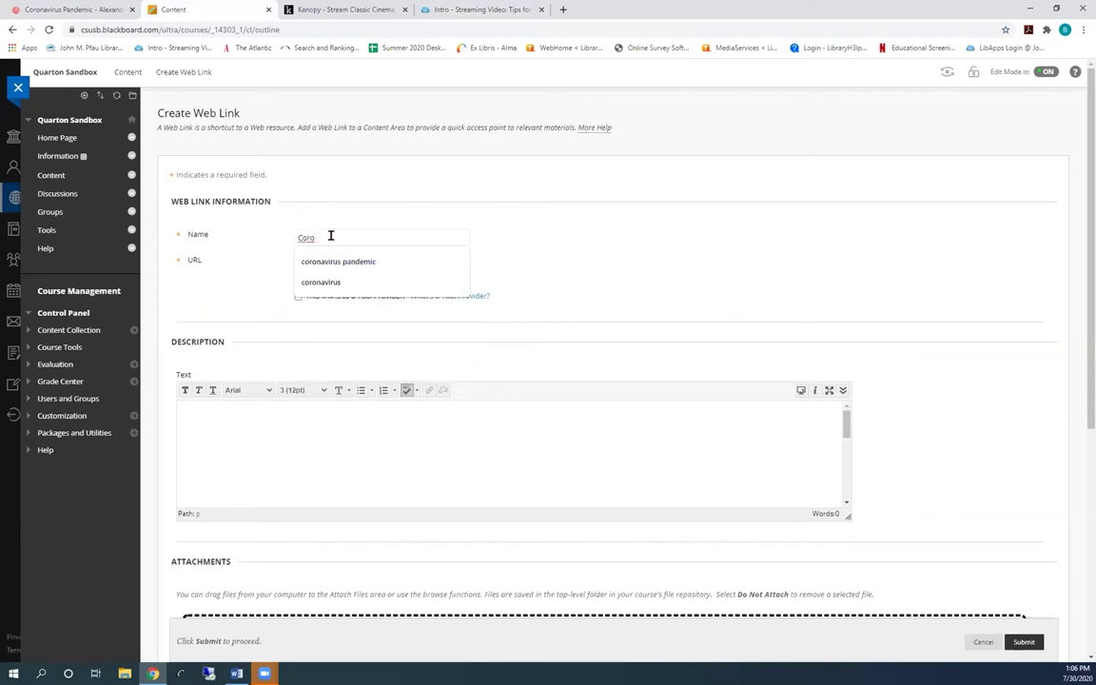
pyautogui.write('navirus C')
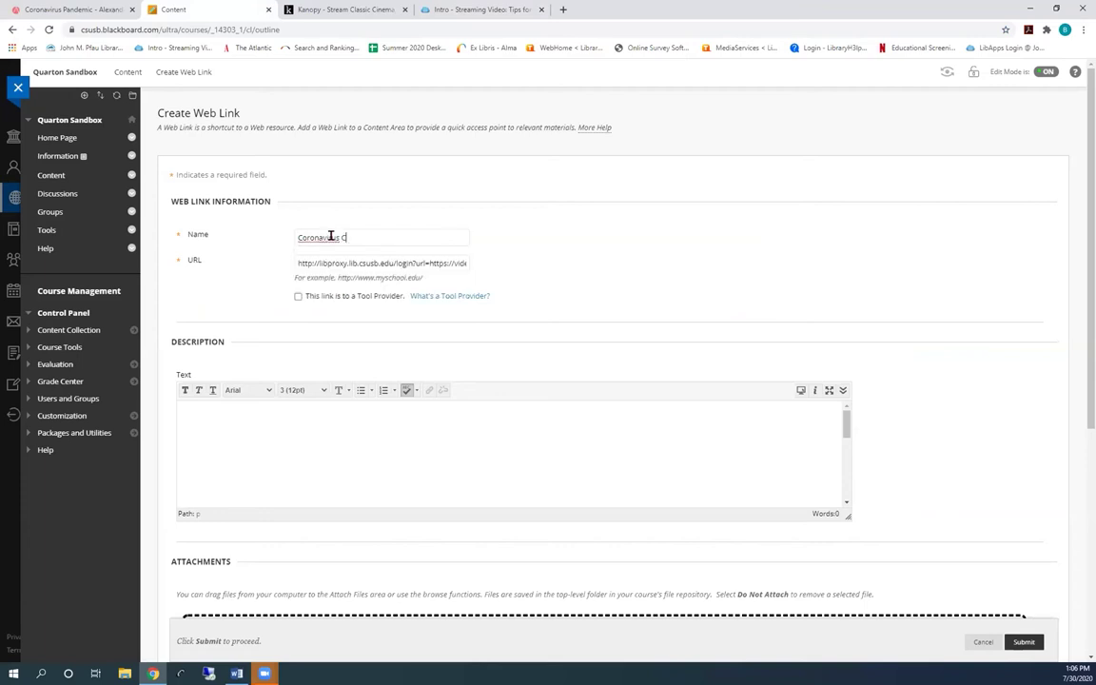
pyautogui.write('lip')
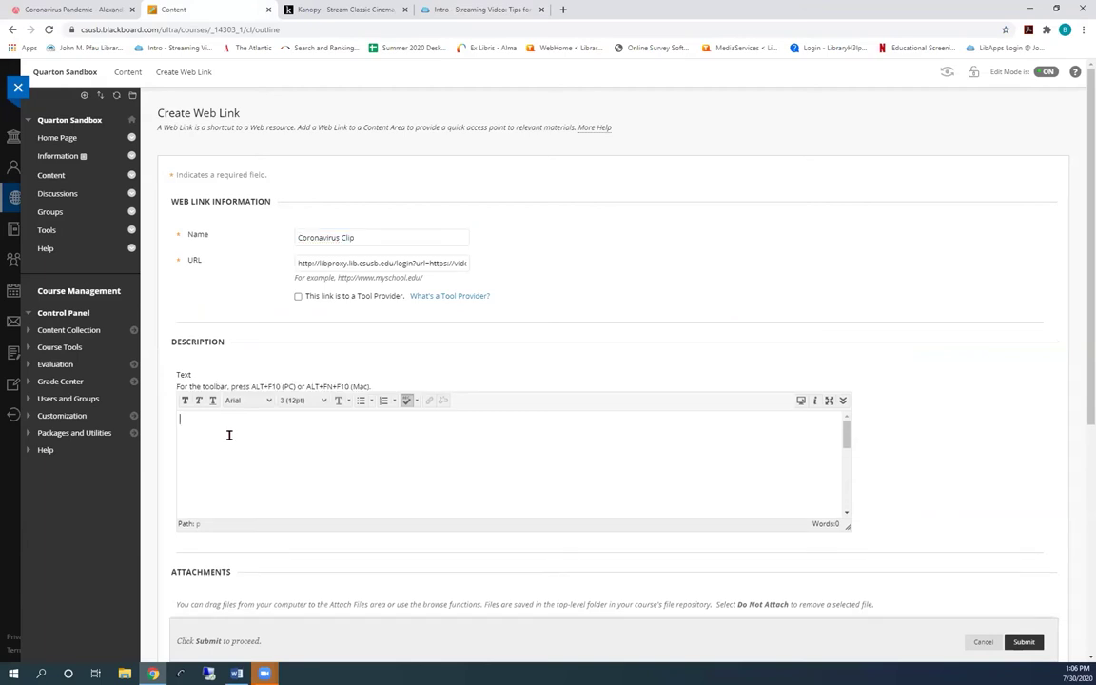
pyautogui.write('twete')
# Submit the Coronavirus Clip link, then go back to the Pfau Library Video databases page
pyautogui.click(1020, 643)
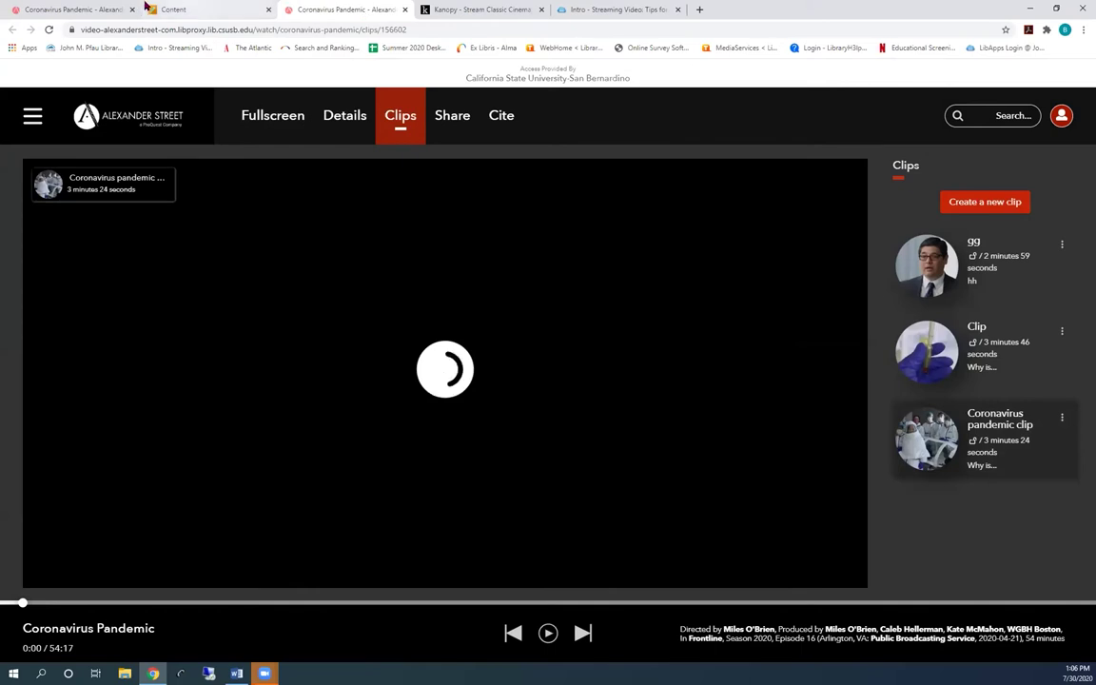
pyautogui.click(80, 7)
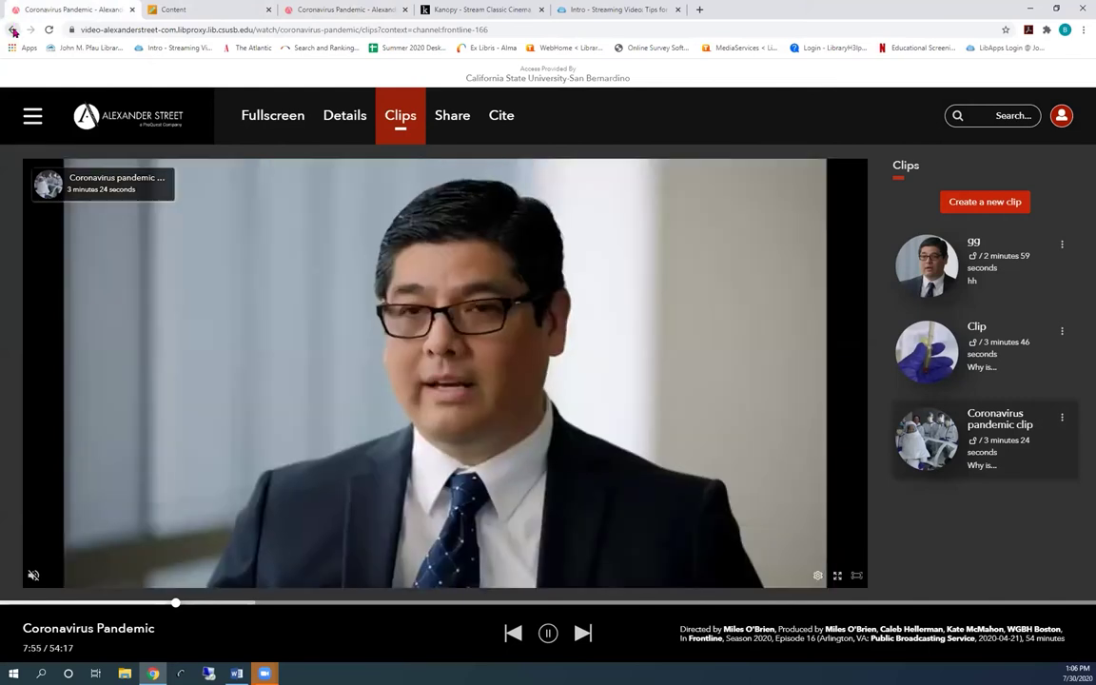
pyautogui.rightClick(13, 30)
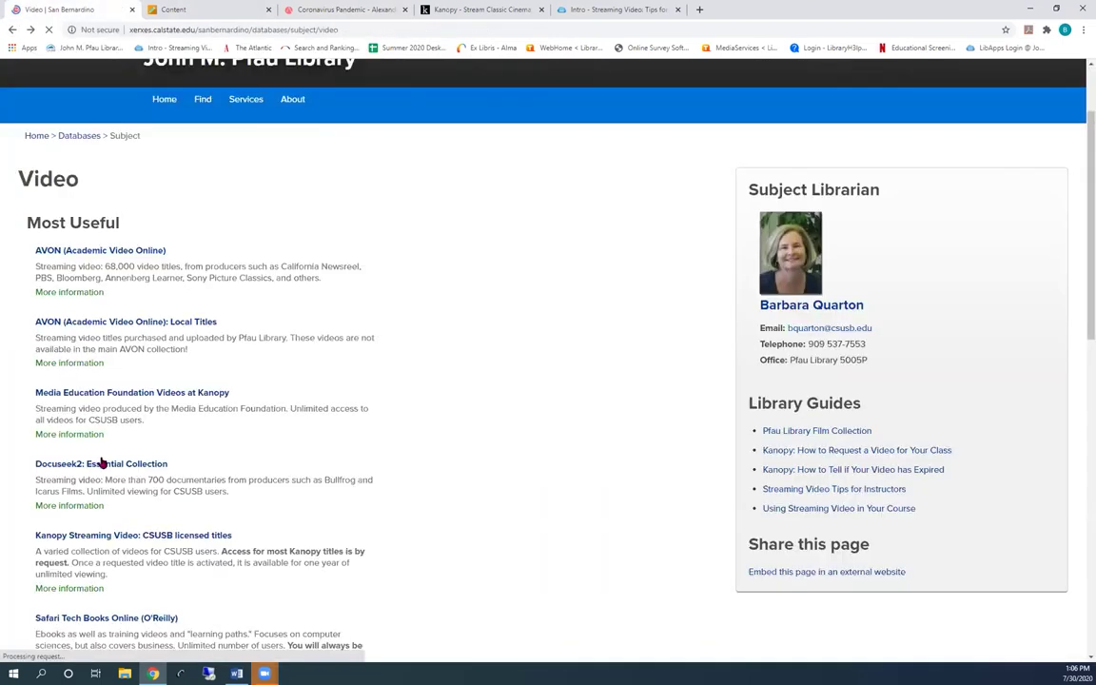
# Browse all Docuseek2 films and filter by the keyword happiness
pyautogui.click(102, 463)
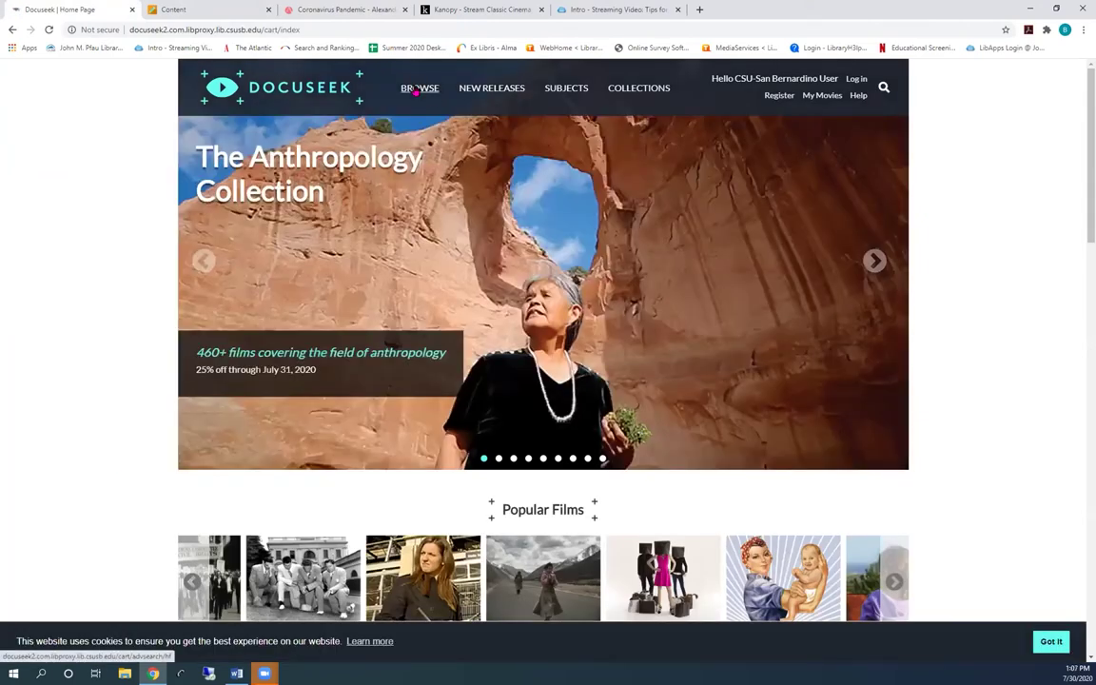
pyautogui.click(415, 89)
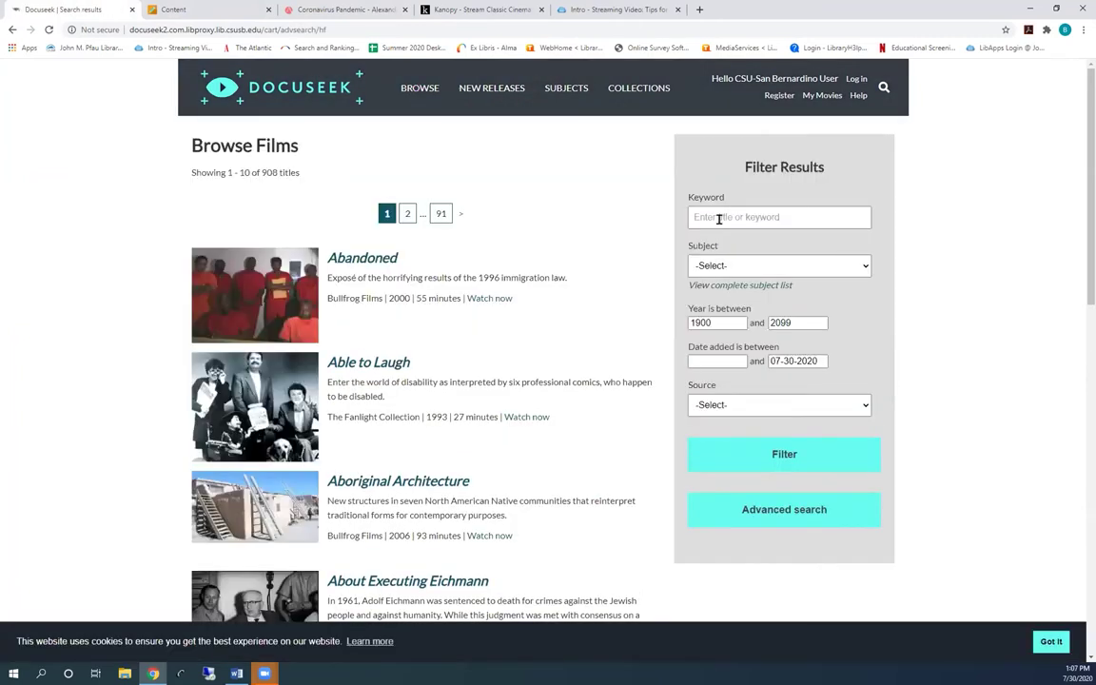
pyautogui.click(719, 218)
pyautogui.click(720, 249)
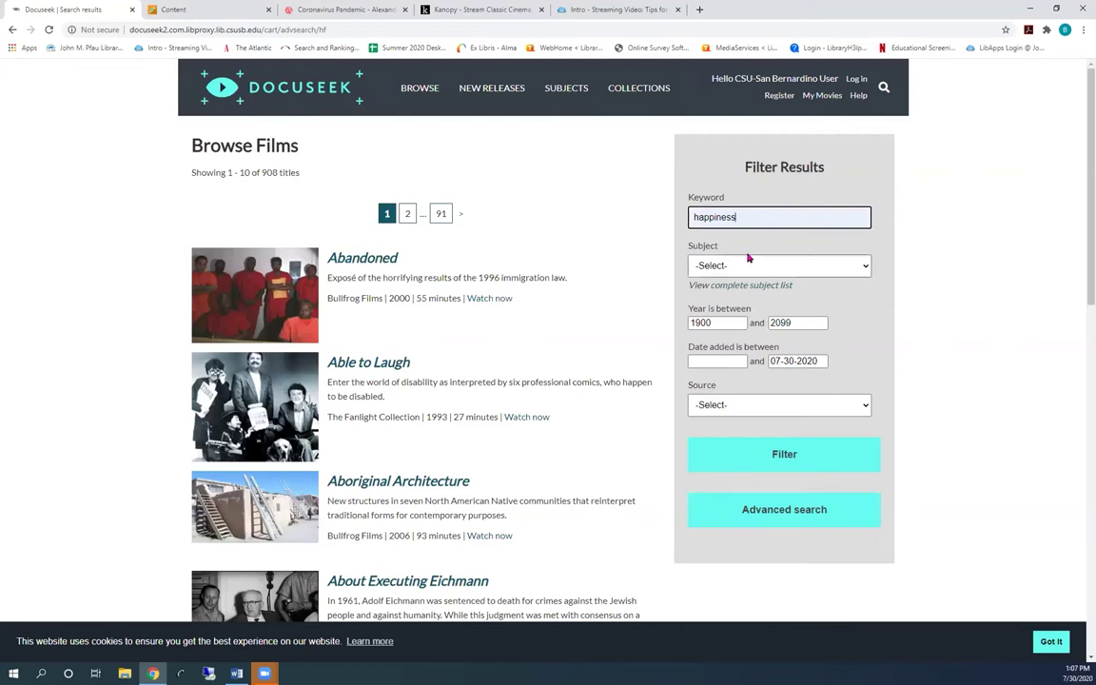
# Limit the release years to 2010–2020 and apply the filters
pyautogui.click(715, 321)
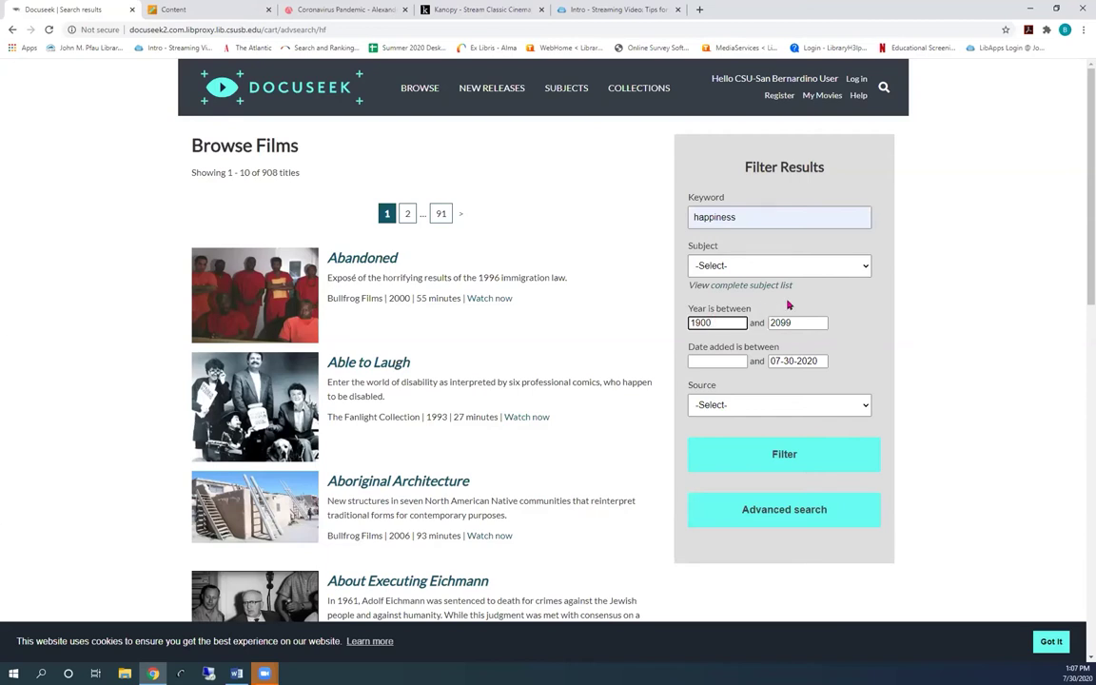
pyautogui.write('2010')
pyautogui.hotkey('ctrl', 'a')
pyautogui.press('BackSpace')
pyautogui.write('2')
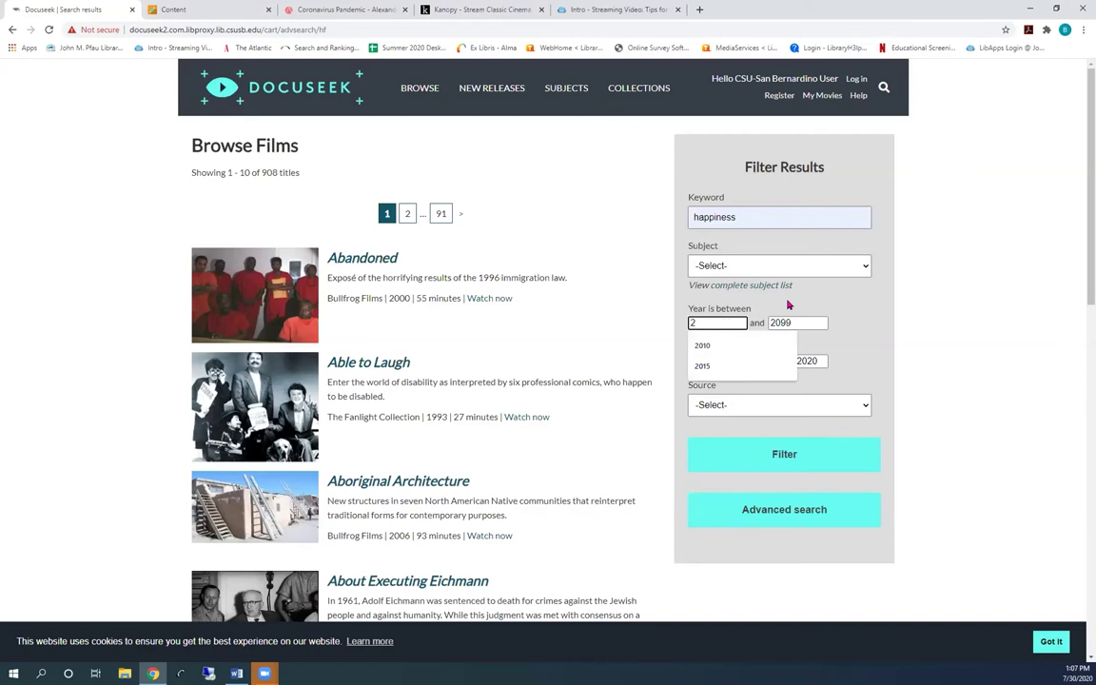
pyautogui.write('010')
pyautogui.press('Tab')
pyautogui.write('2020')
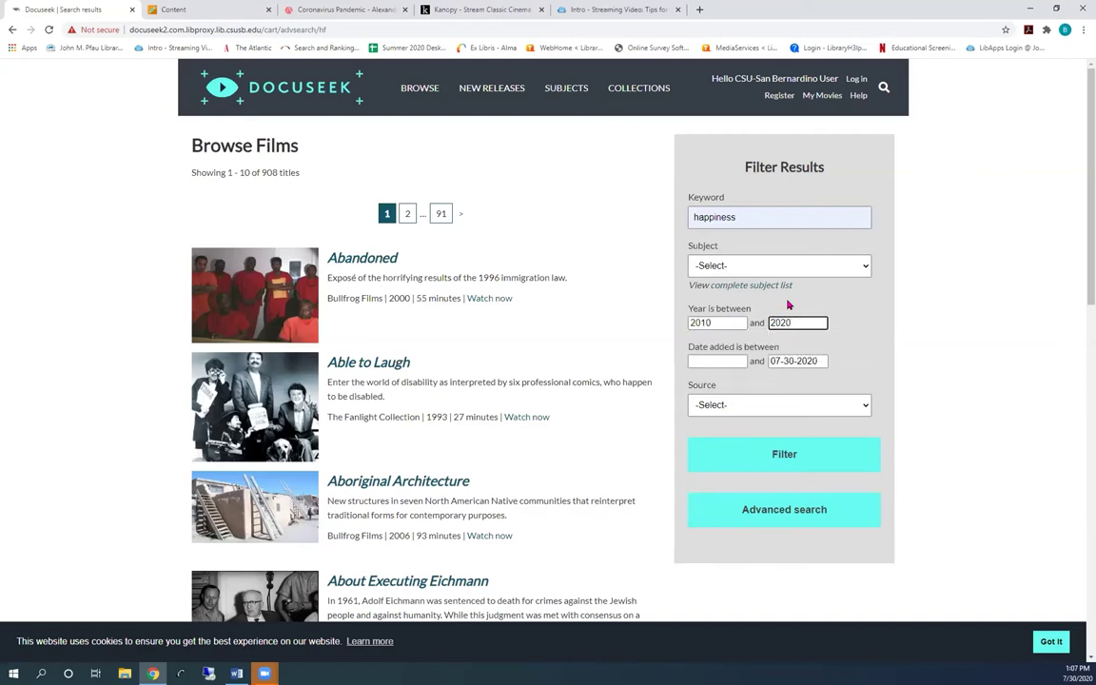
pyautogui.click(784, 455)
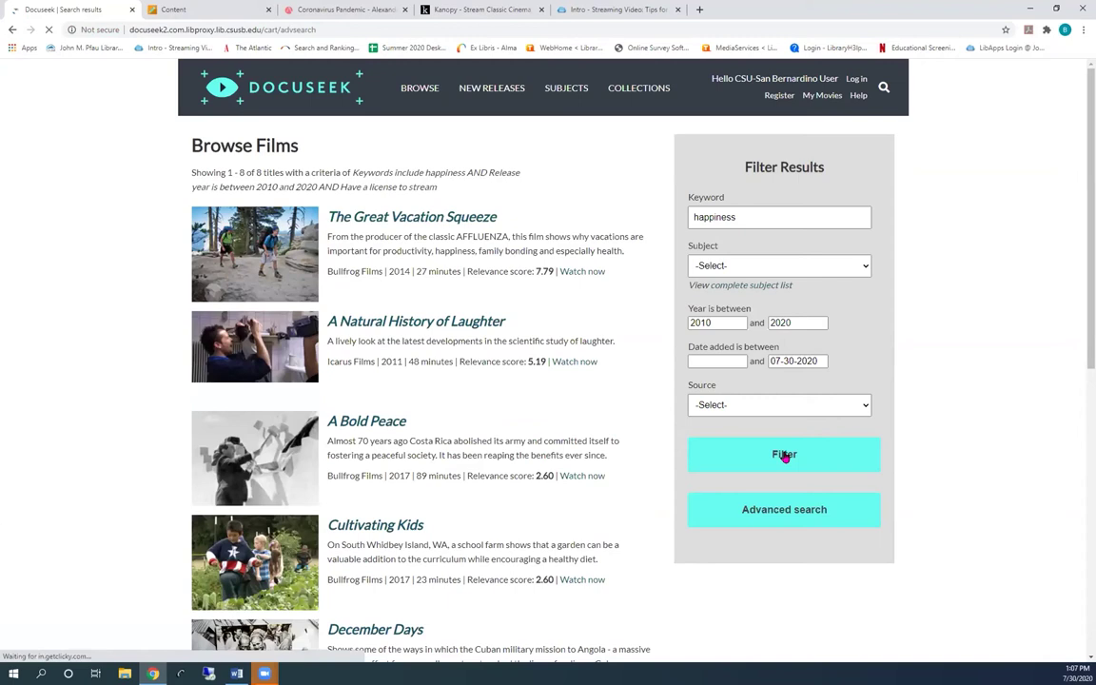
# View A Natural History of Laughter's credits, then return to the Browse Films list
pyautogui.click(783, 456)
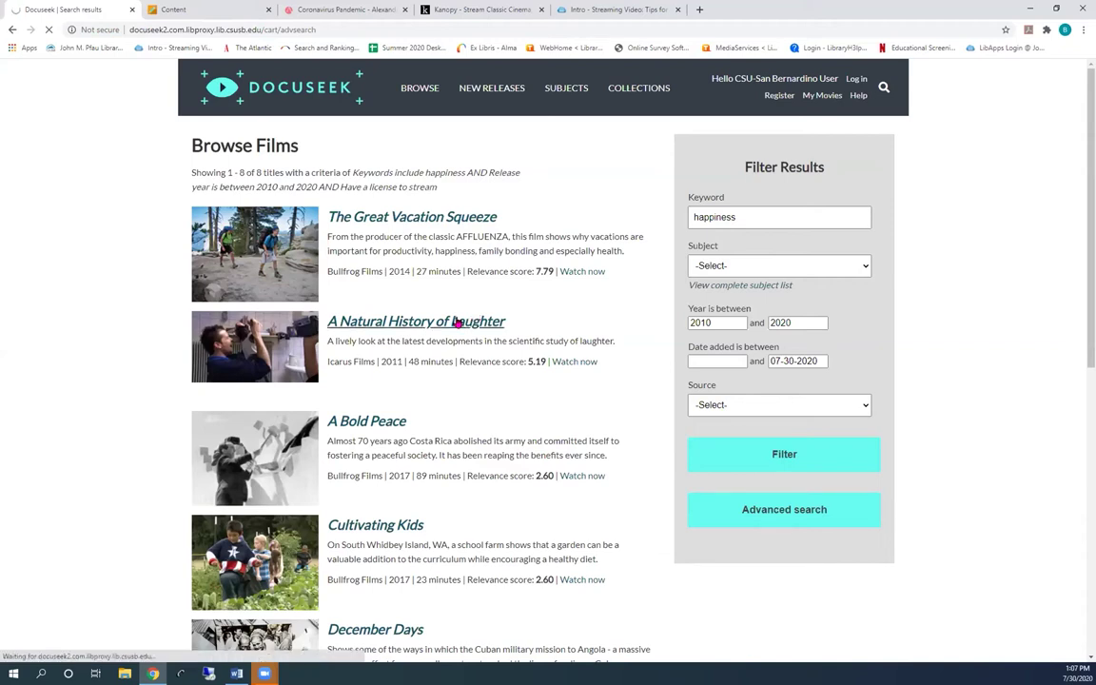
pyautogui.click(456, 323)
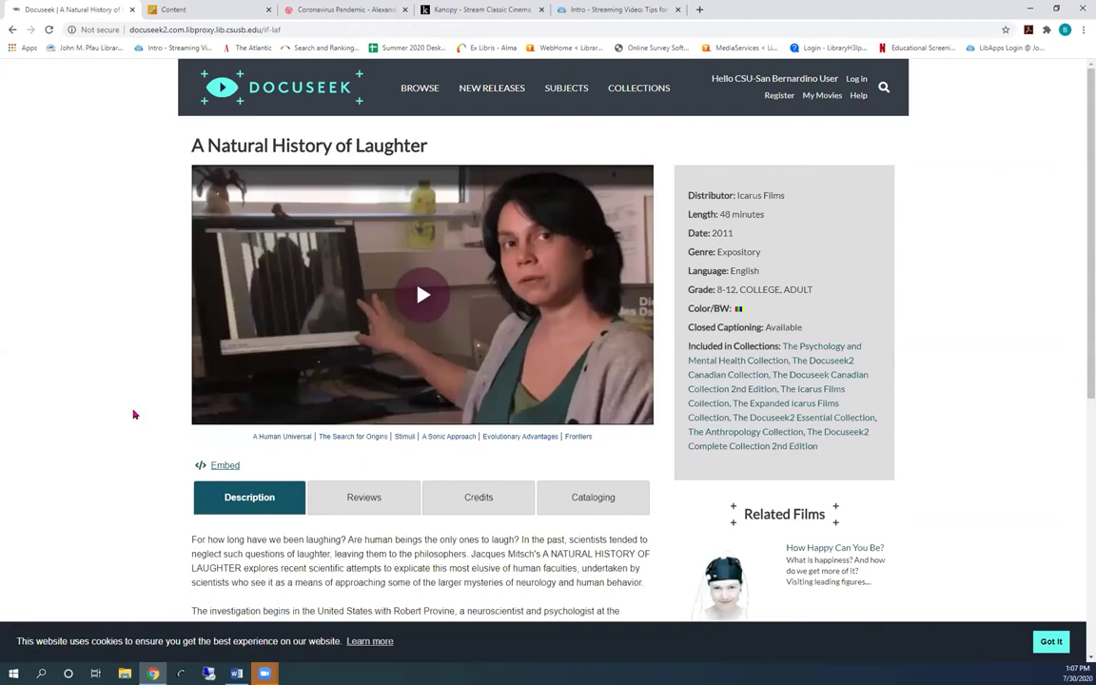
pyautogui.click(478, 497)
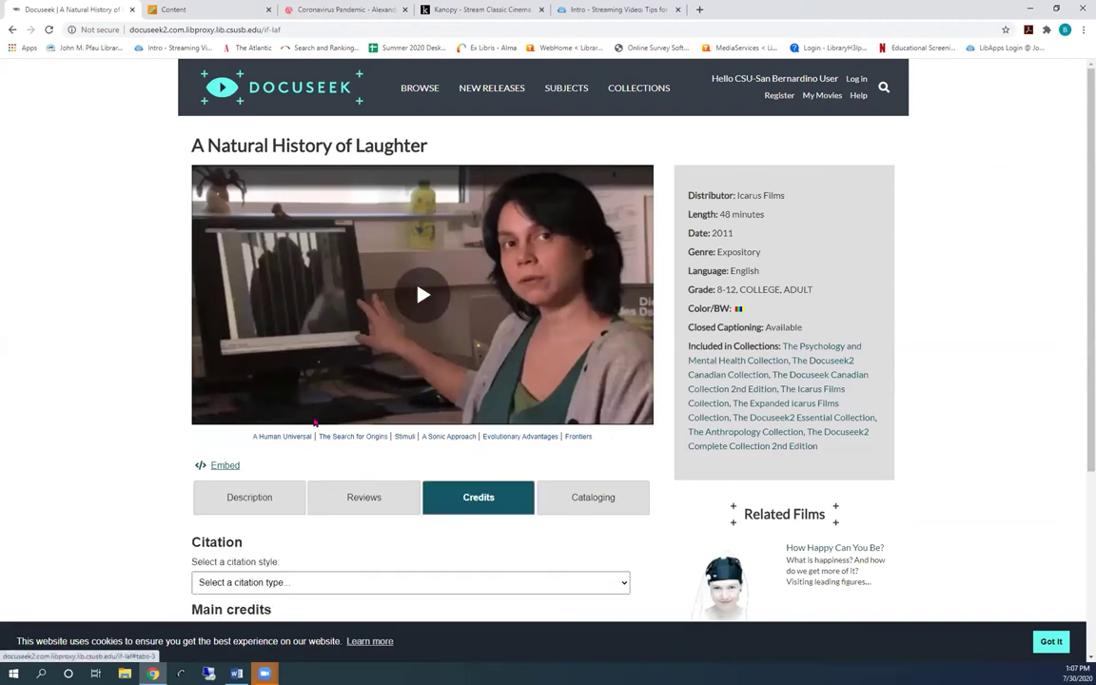
pyautogui.scroll(-3, 318, 420)
pyautogui.scroll(1, 319, 421)
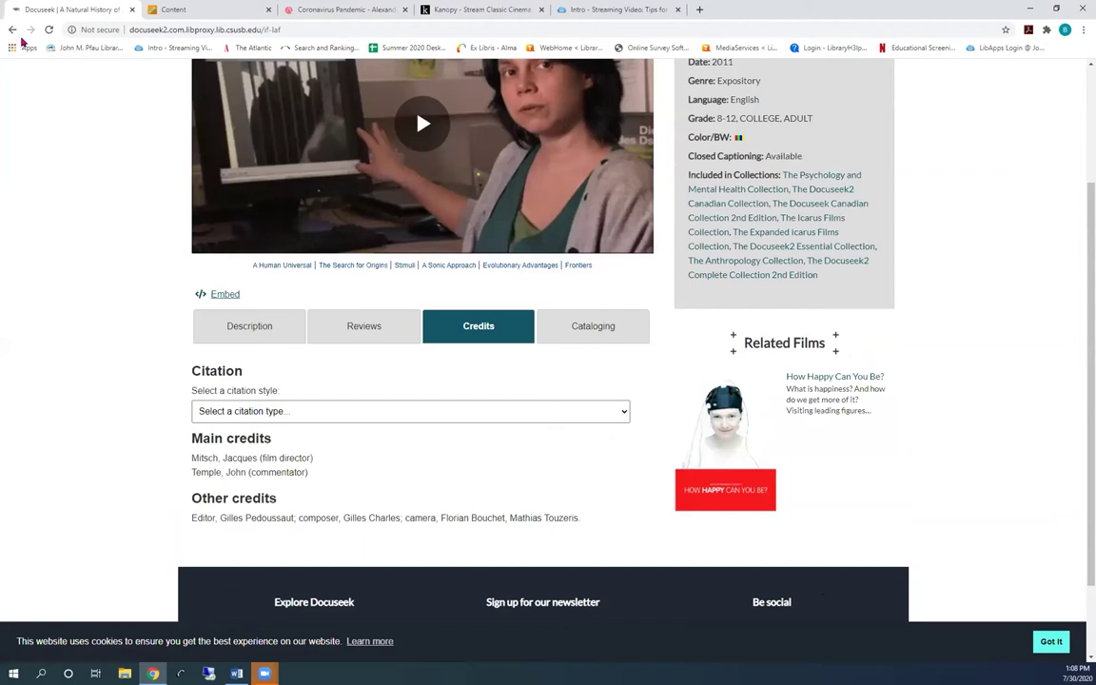
pyautogui.click(13, 29)
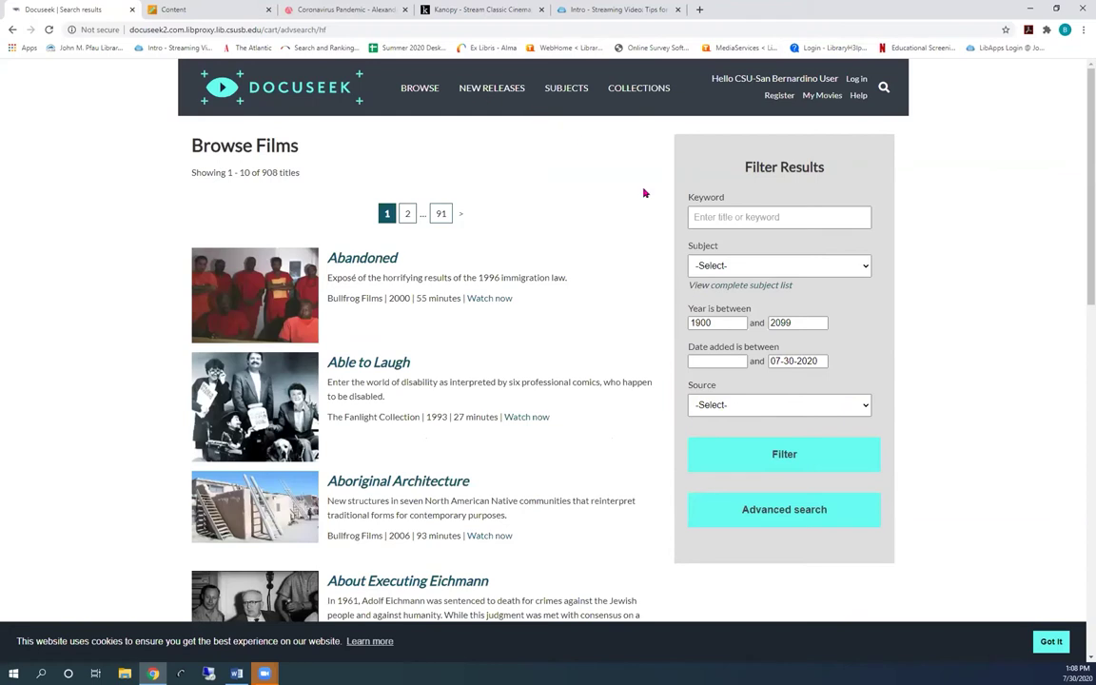
# Run an advanced search with Title set to Is 'elder voices' to open Elder Voices
pyautogui.click(786, 515)
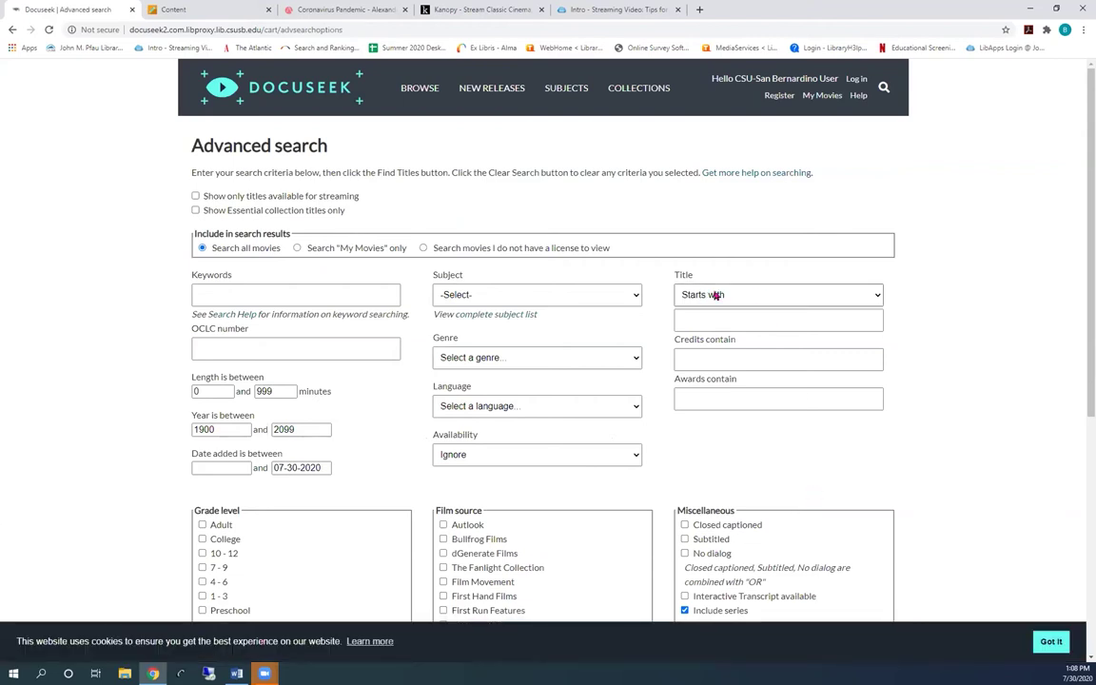
pyautogui.click(877, 297)
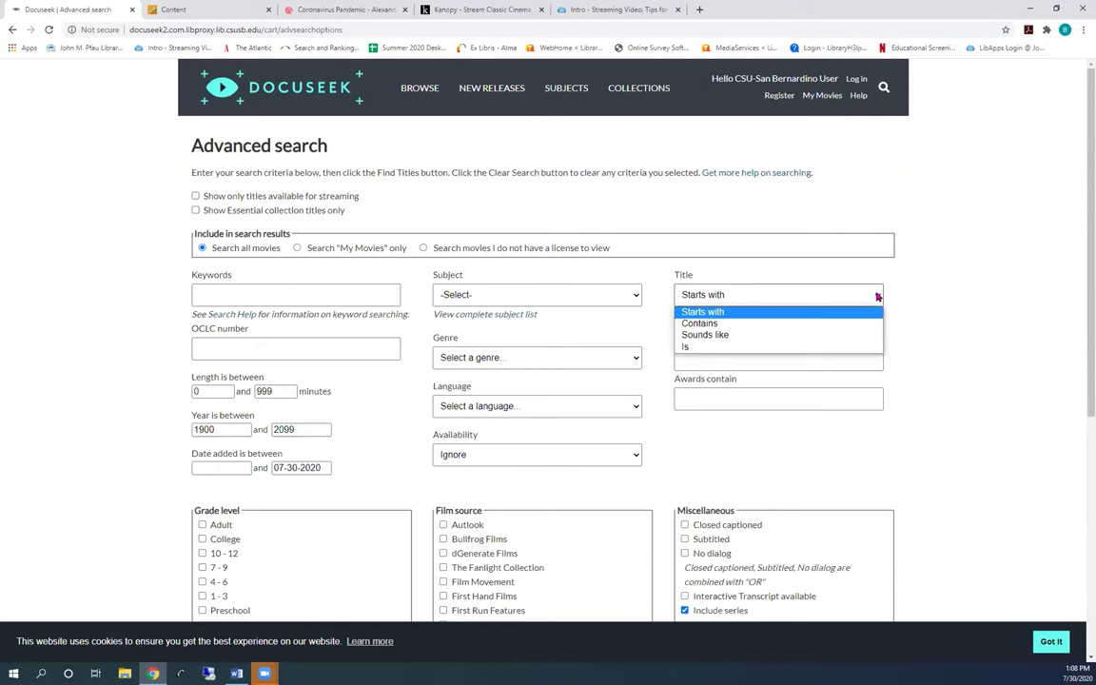
pyautogui.click(863, 349)
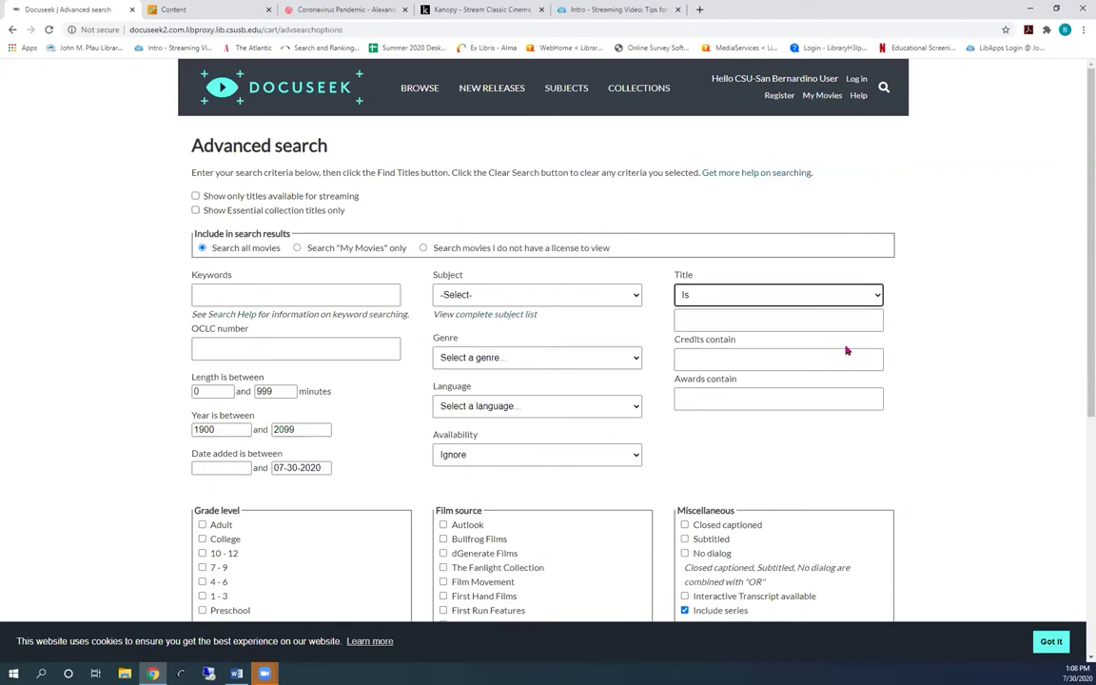
pyautogui.click(706, 320)
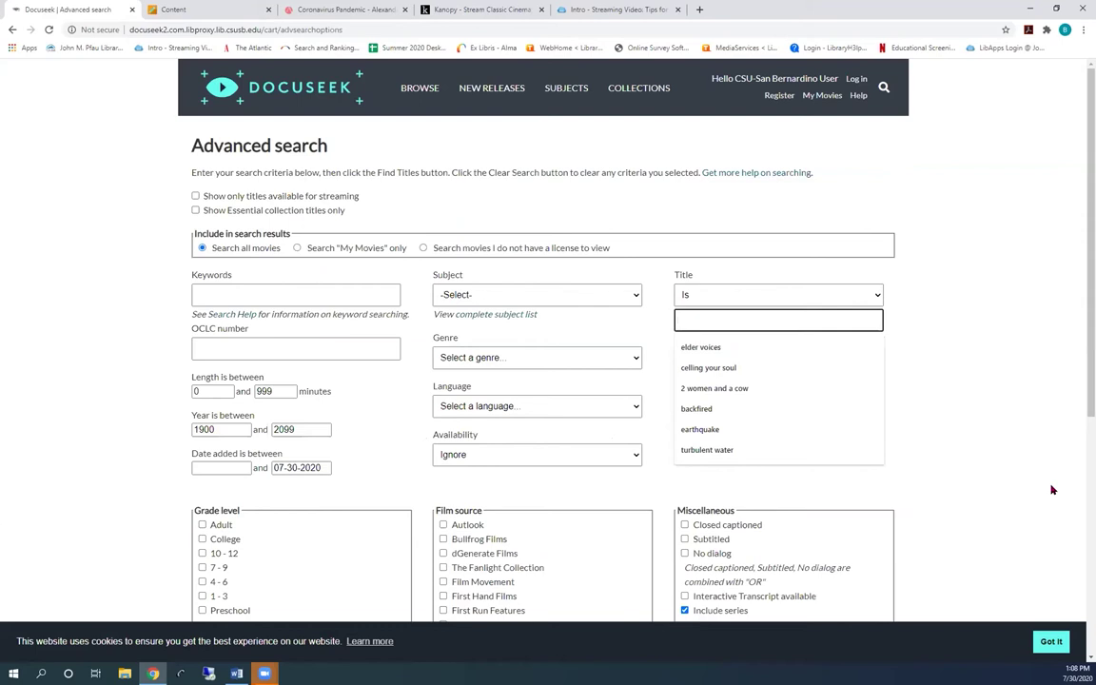
pyautogui.write('eld')
pyautogui.press('Down')
pyautogui.press('Return')
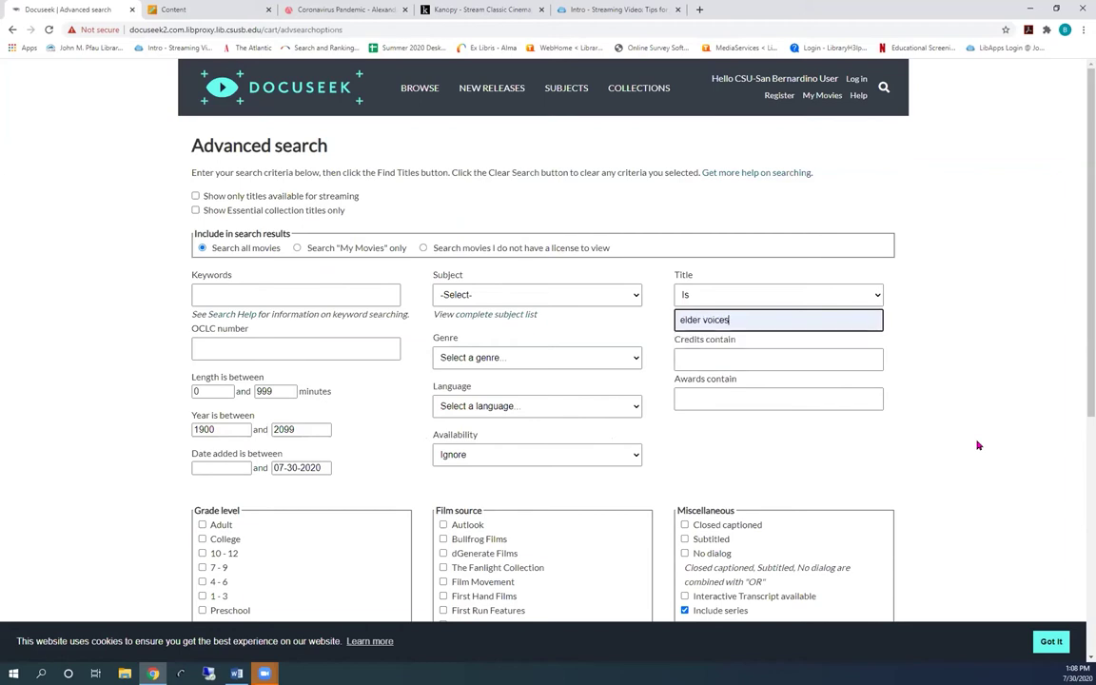
pyautogui.scroll(-5, 543, 447)
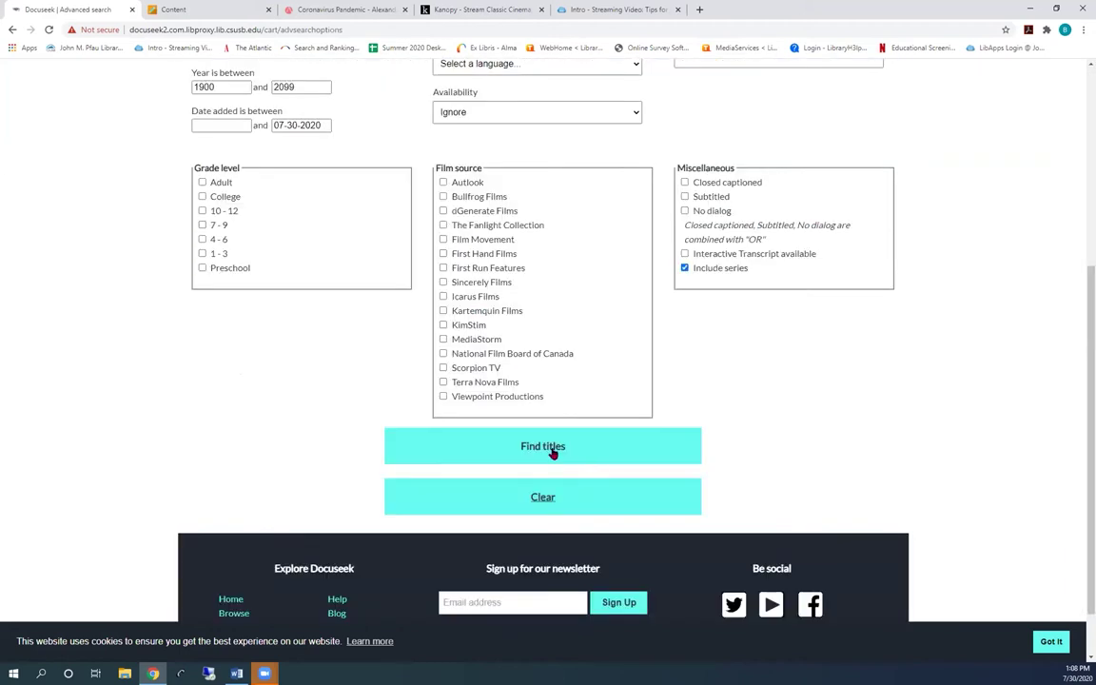
pyautogui.click(541, 447)
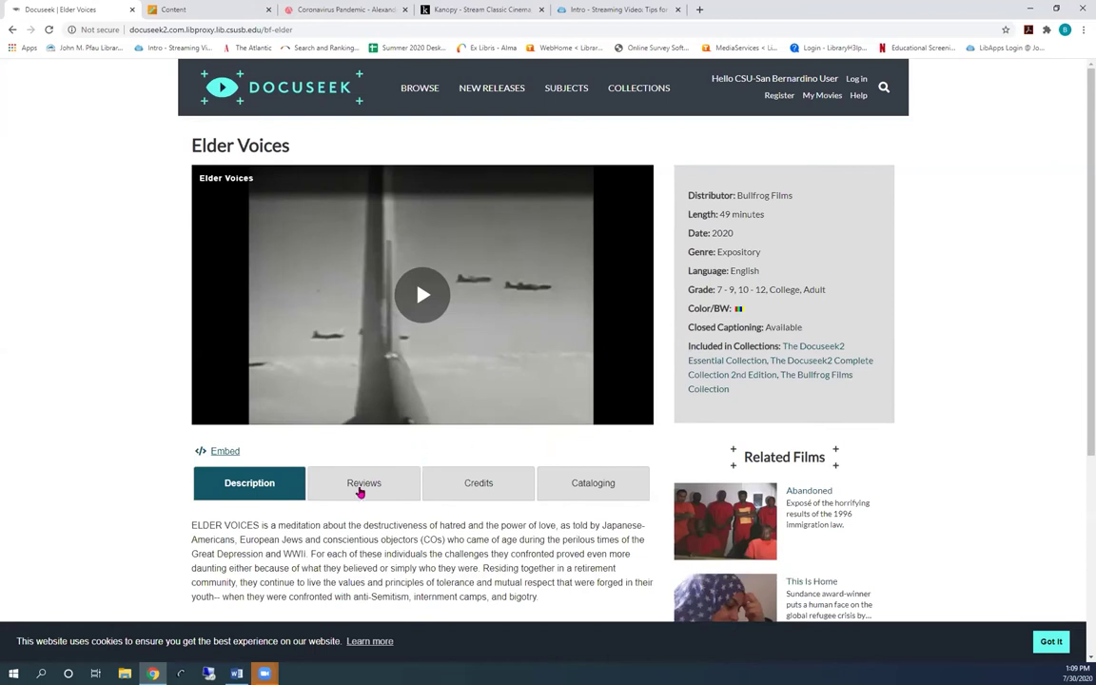
# Copy the Elder Voices permanent link from Docuseek's embed options and return to the Blackboard Content page
pyautogui.click(482, 507)
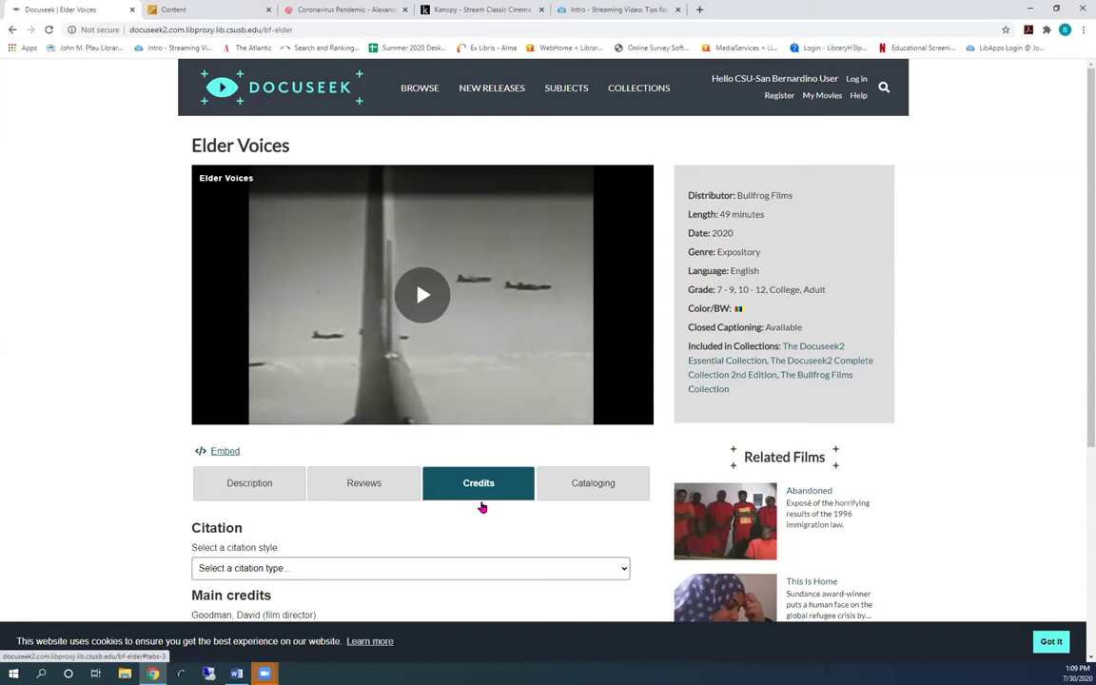
pyautogui.scroll(-2, 485, 493)
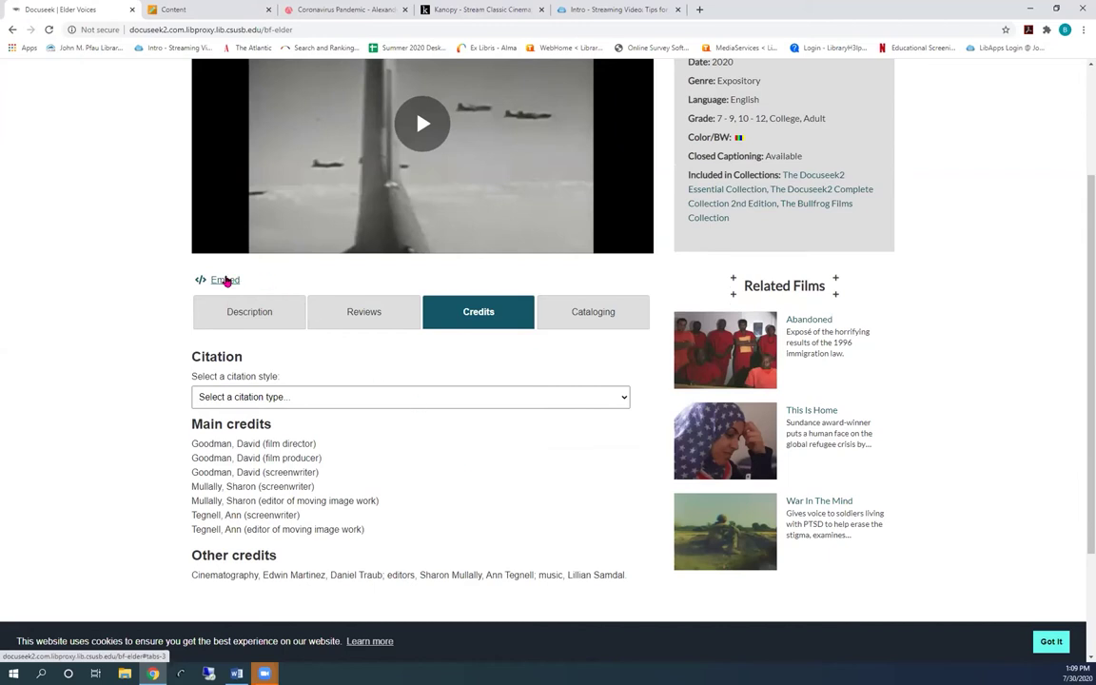
pyautogui.click(227, 281)
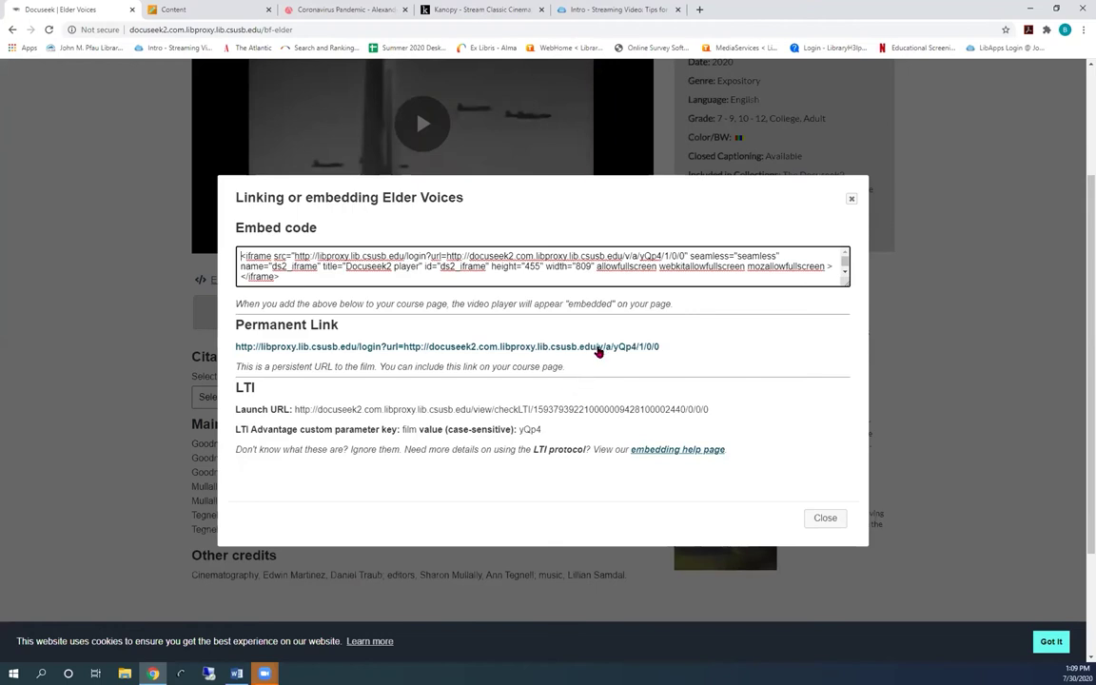
pyautogui.rightClick(597, 346)
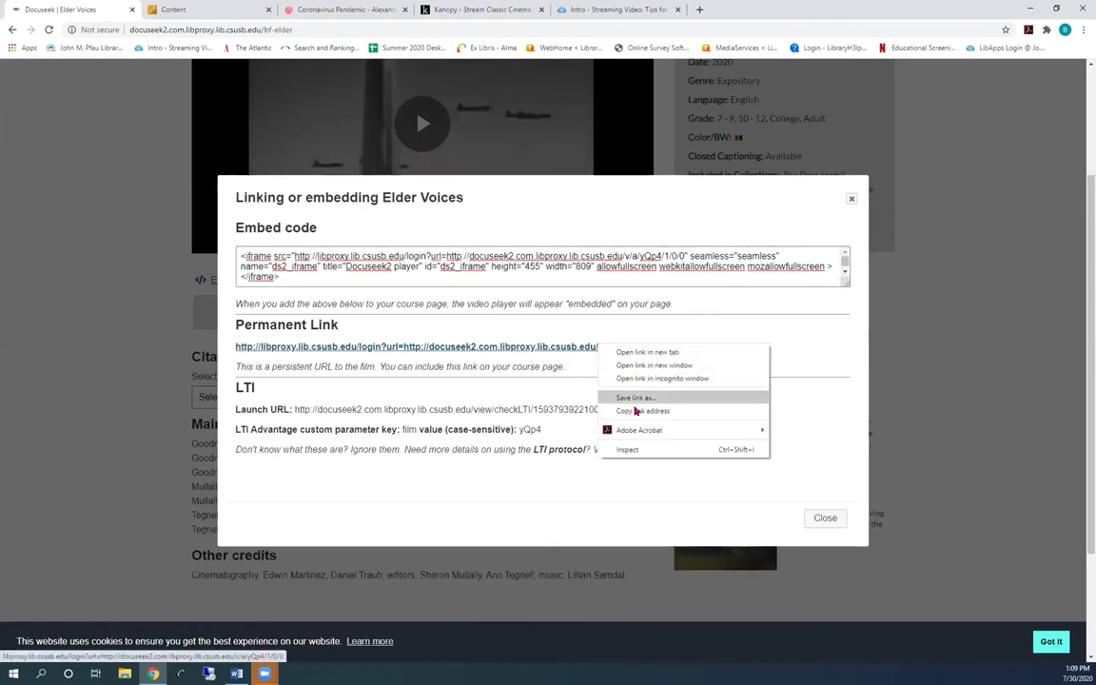
pyautogui.click(634, 409)
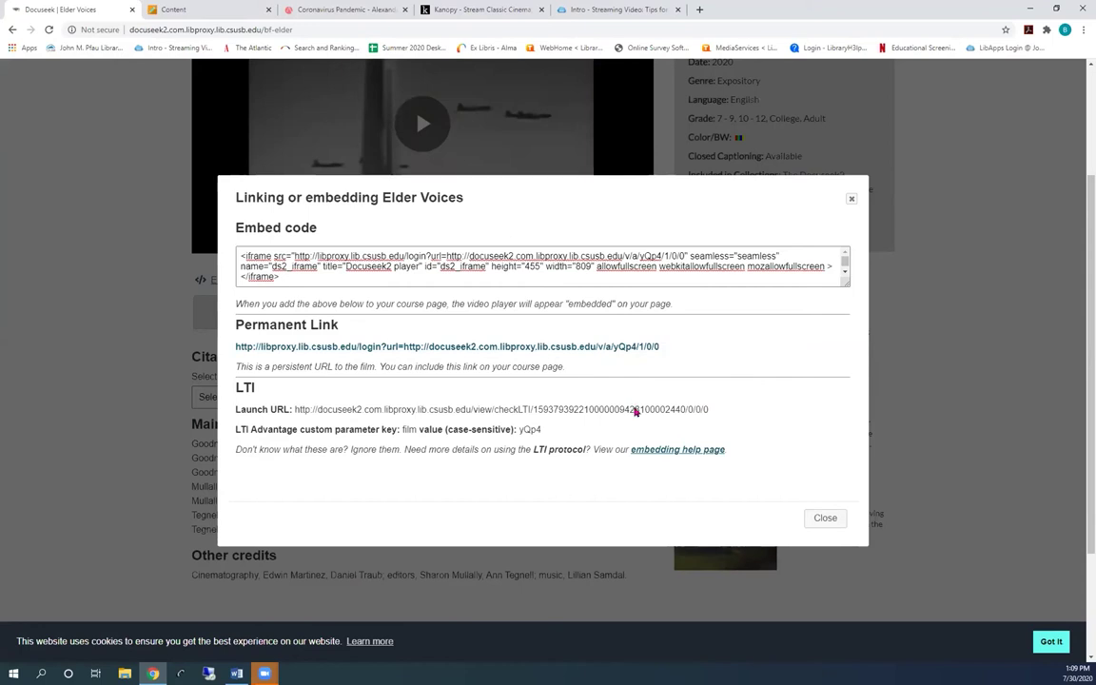
pyautogui.click(219, 13)
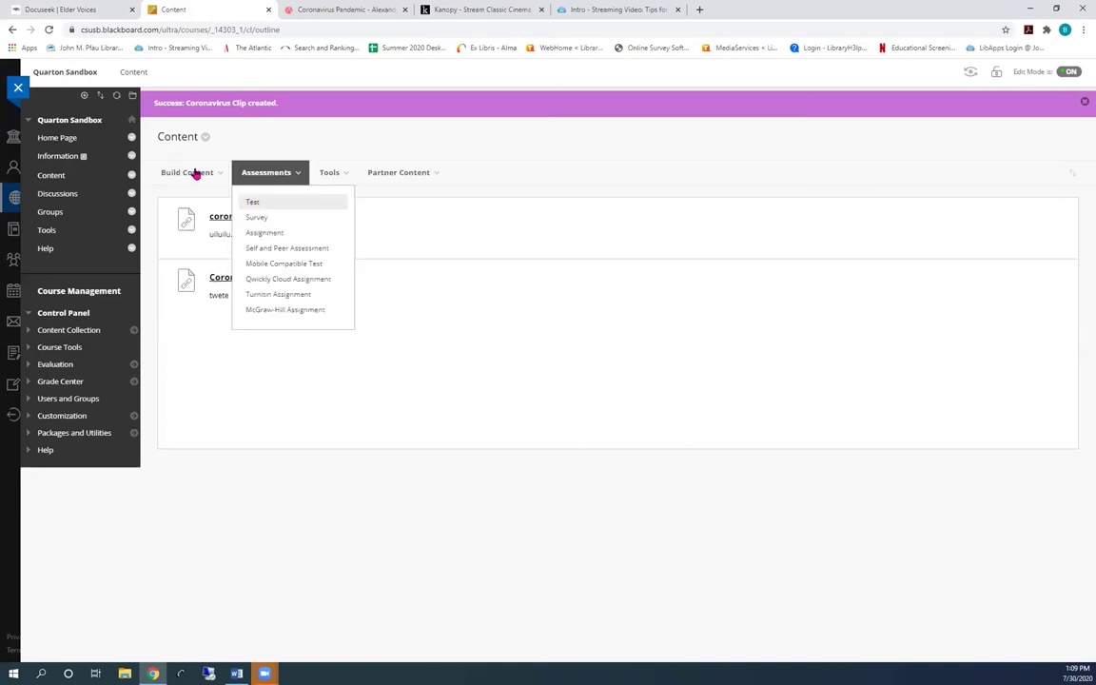
# Paste the Elder Voices permanent link into the new web link's URL field
pyautogui.moveTo(196, 173)
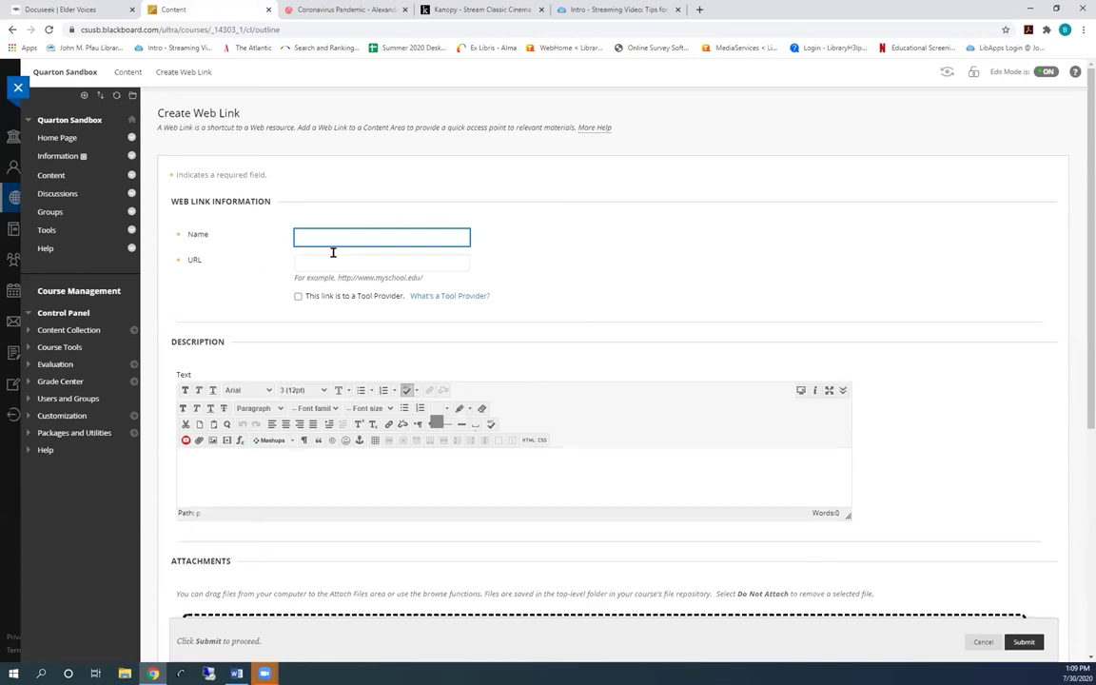
pyautogui.rightClick(336, 268)
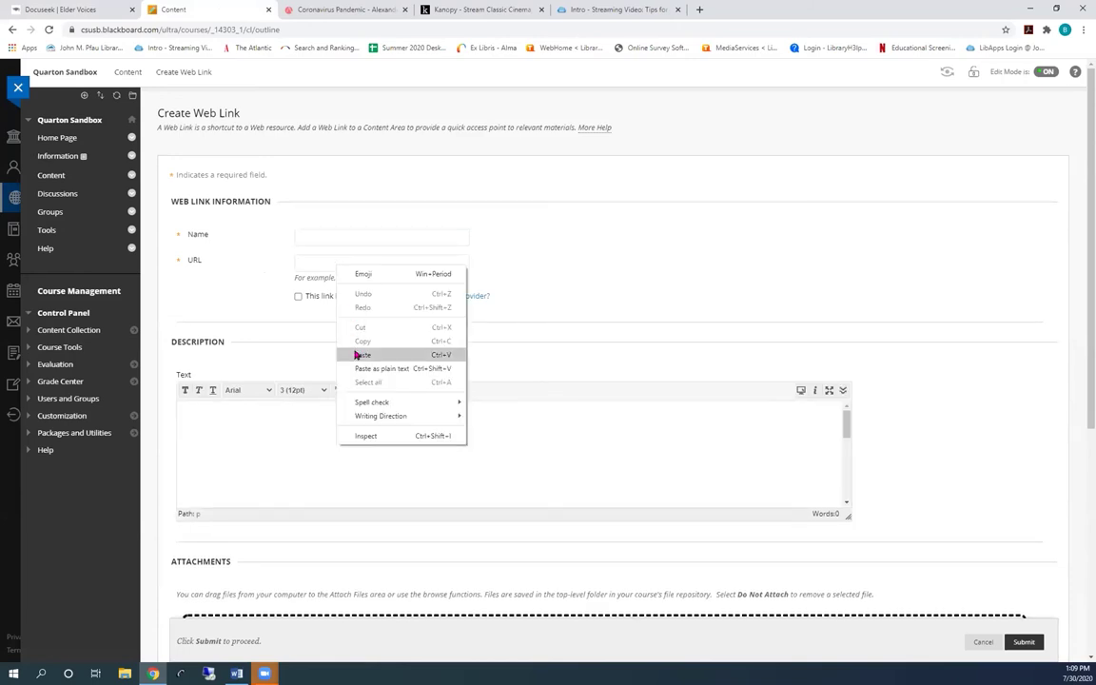
pyautogui.click(360, 354)
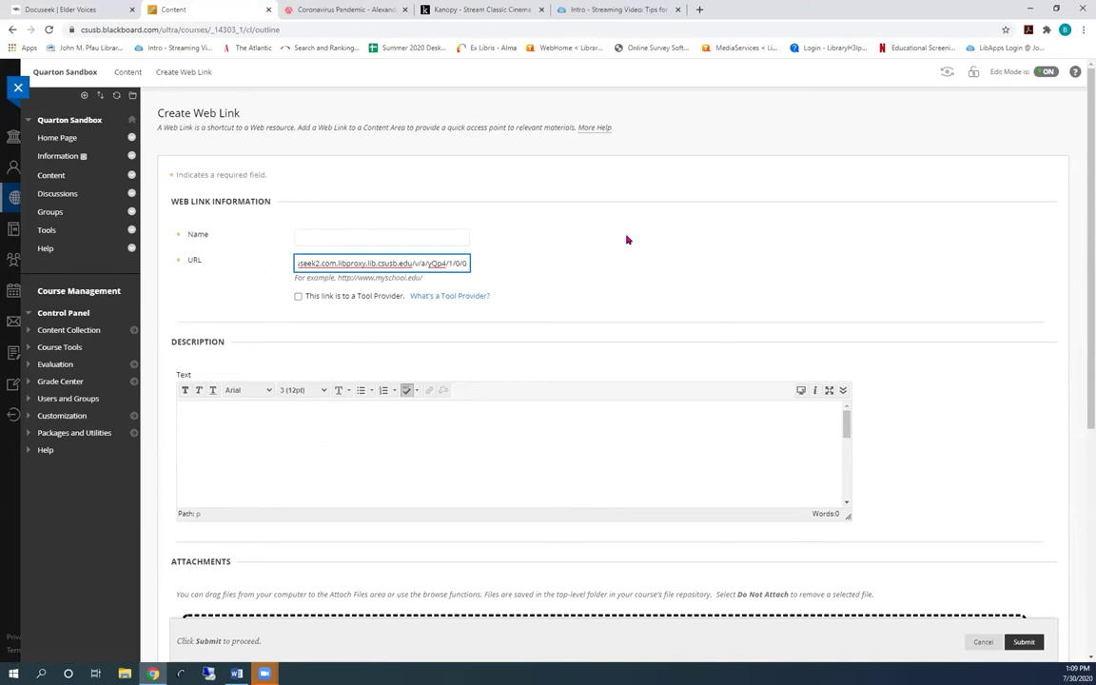
pyautogui.hotkey('shift', 'Left')
pyautogui.hotkey('shift', 'Left')
pyautogui.hotkey('shift', 'Left')
pyautogui.hotkey('shift', 'Left')
pyautogui.hotkey('shift', 'Left')
pyautogui.hotkey('shift', 'Left')
pyautogui.hotkey('shift', 'Left')
pyautogui.hotkey('shift', 'Left')
pyautogui.hotkey('shift', 'Left')
pyautogui.hotkey('shift', 'Left')
pyautogui.hotkey('shift', 'Left')
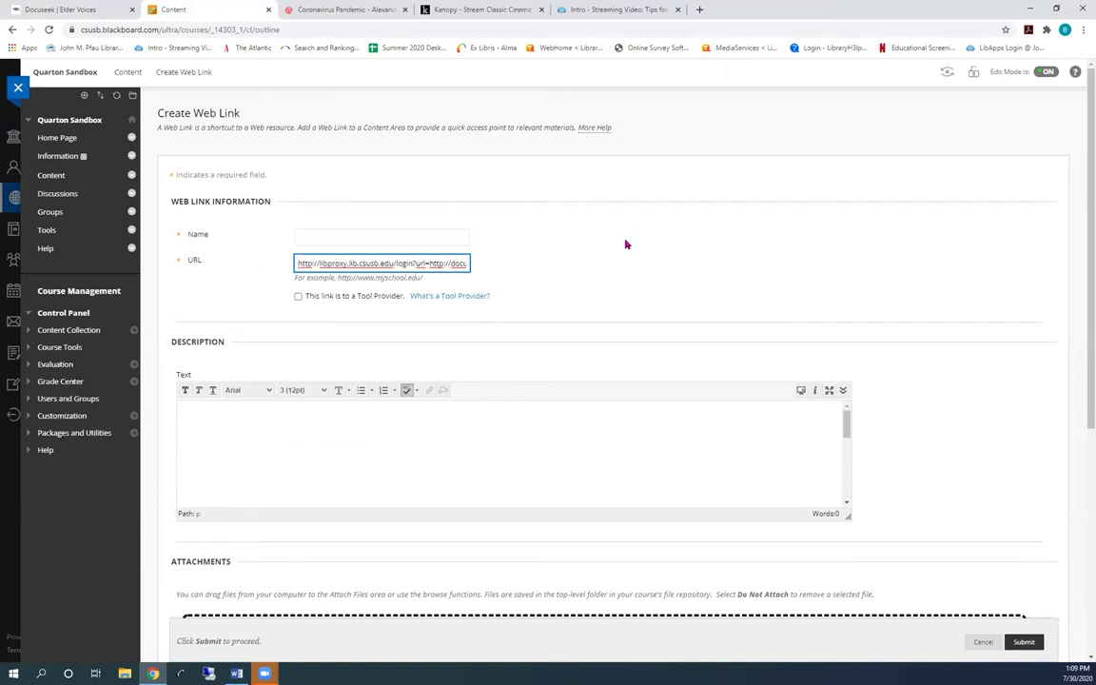
pyautogui.click(365, 270)
# Autofill the name Elder Voices, add a short description, and submit the web link
pyautogui.click(336, 234)
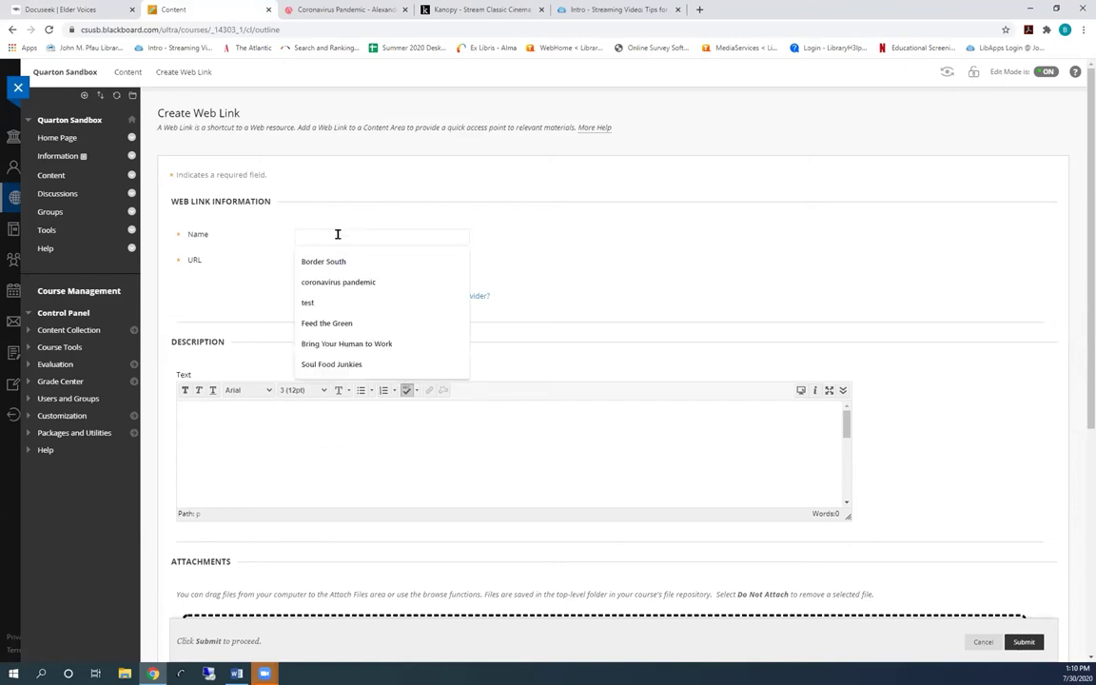
pyautogui.write('Elder')
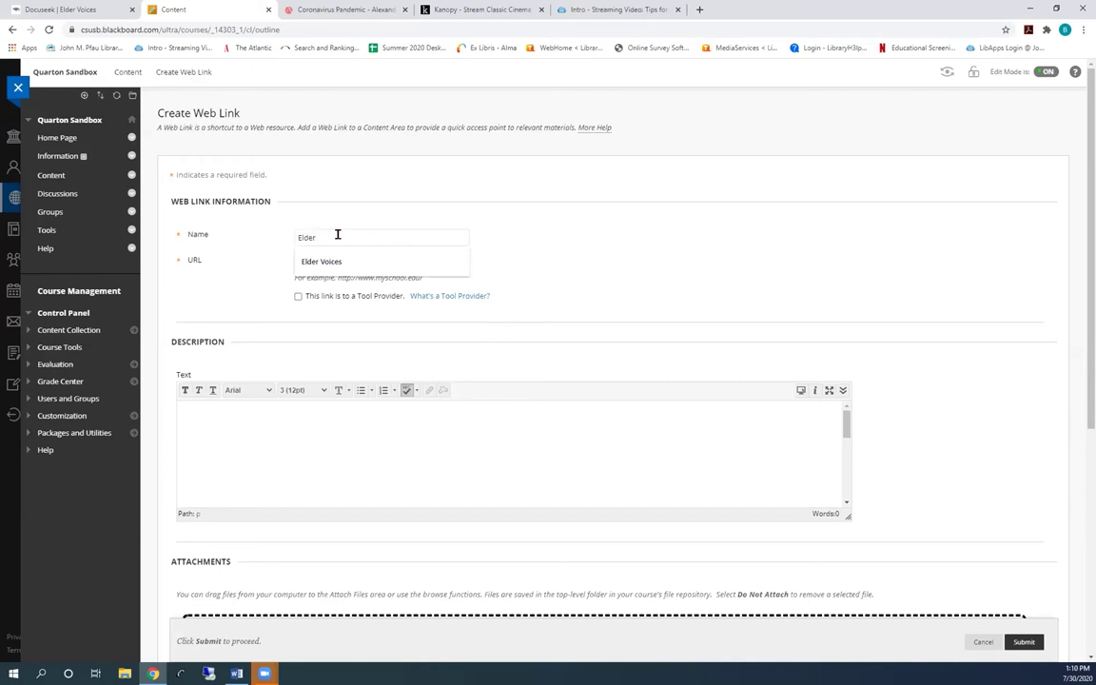
pyautogui.click(318, 259)
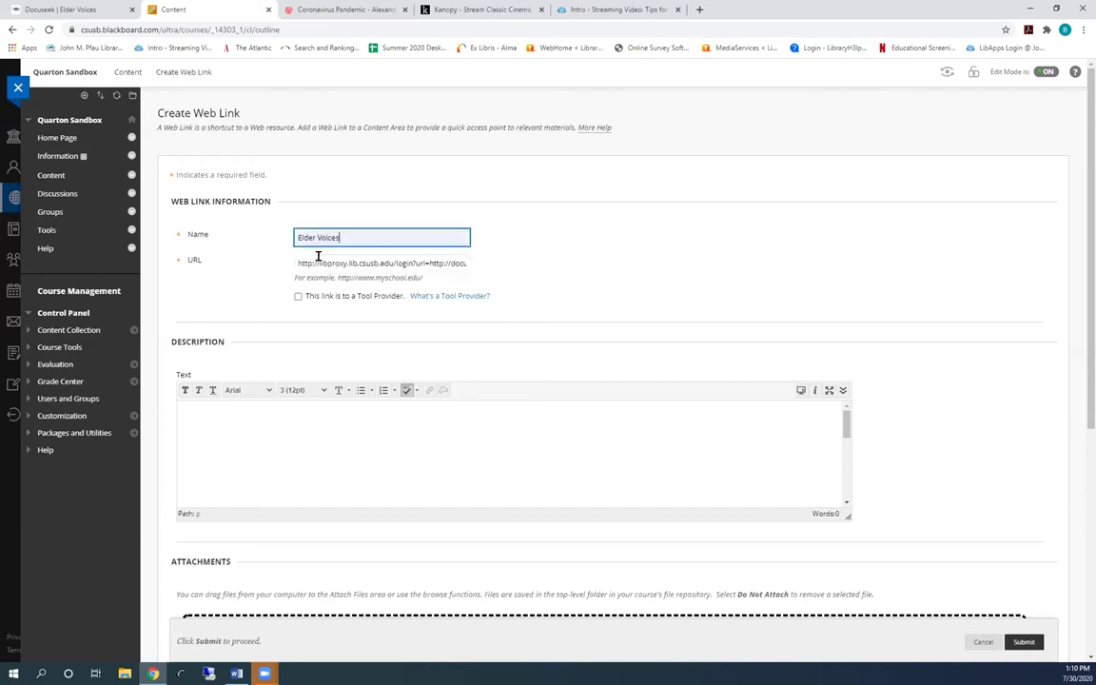
pyautogui.click(353, 379)
pyautogui.write('ok')
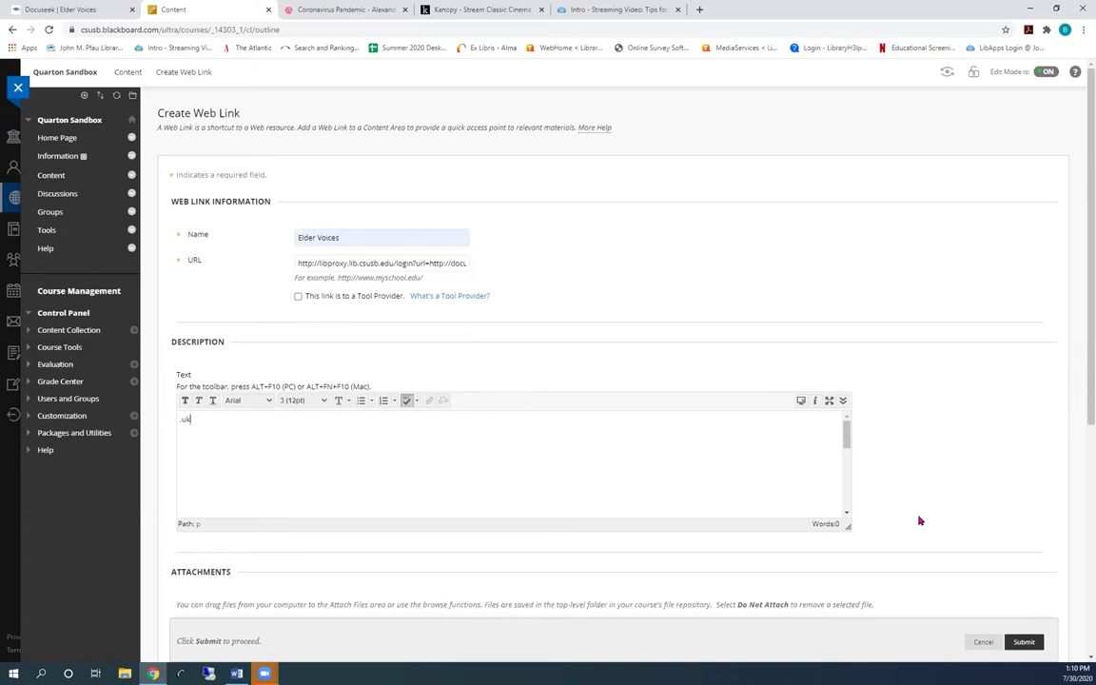
pyautogui.click(1023, 642)
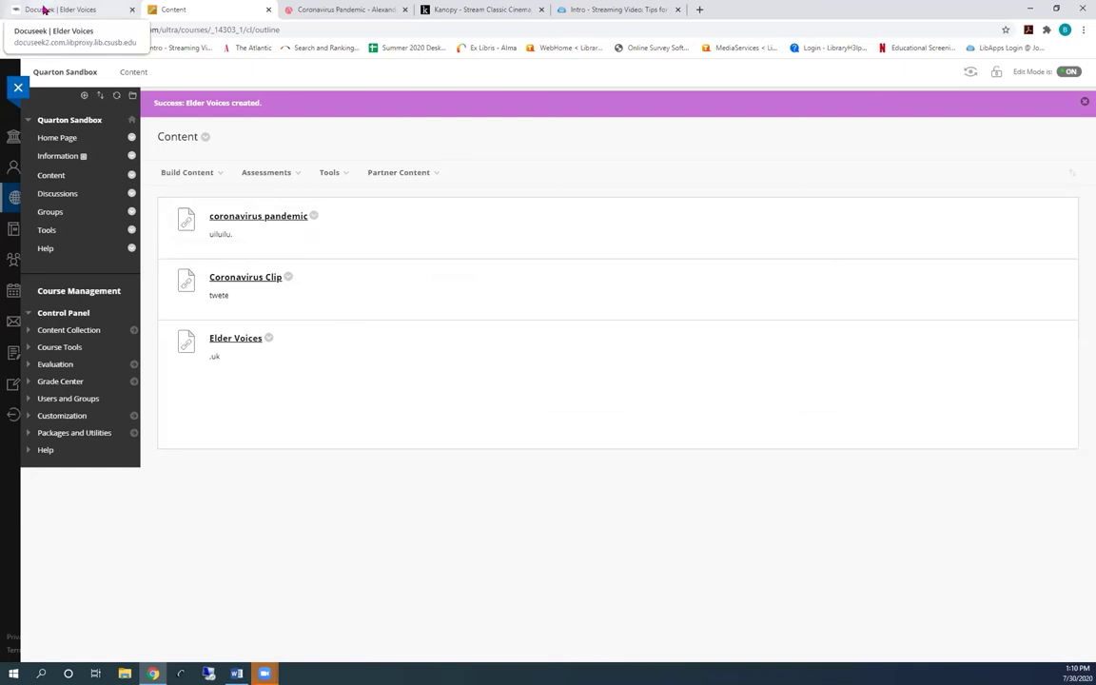
# Close the Elder Voices linking window in Docuseek and open the Browse Films listing
pyautogui.hotkey('ctrl', 'shift', 'Tab')
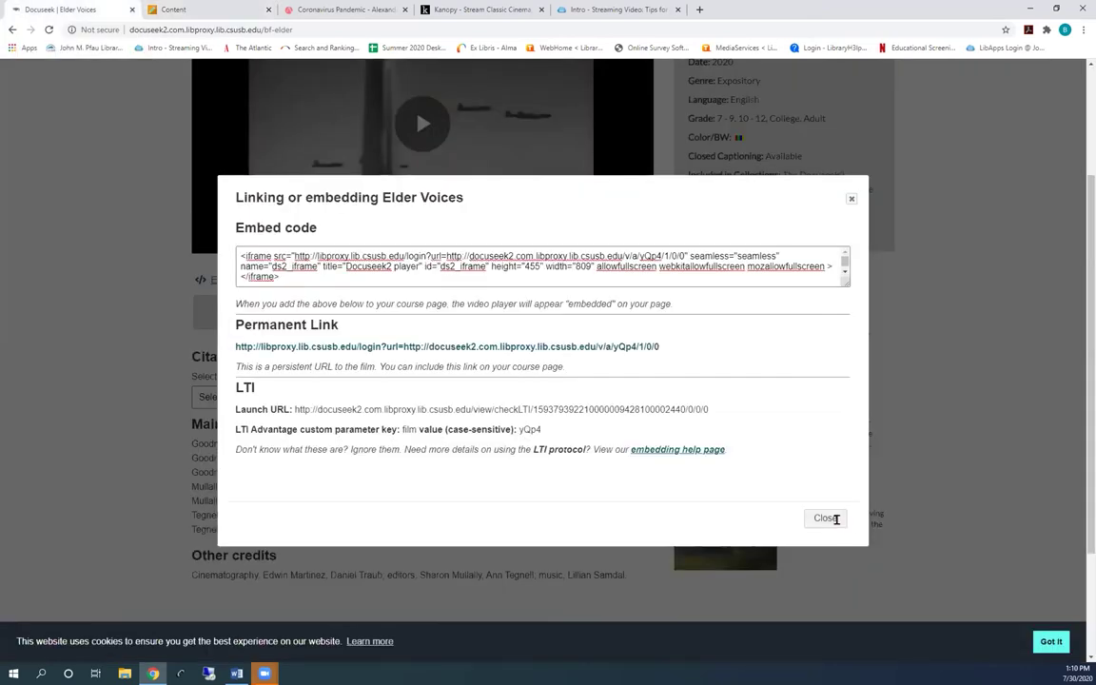
pyautogui.click(422, 118)
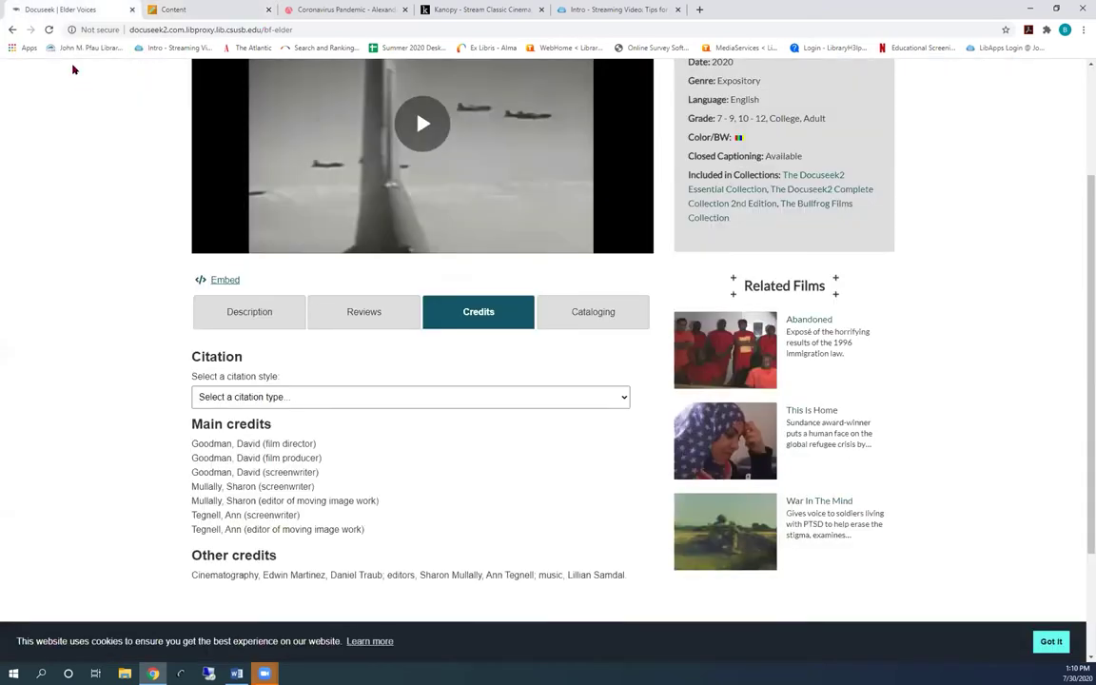
pyautogui.scroll(2, 109, 191)
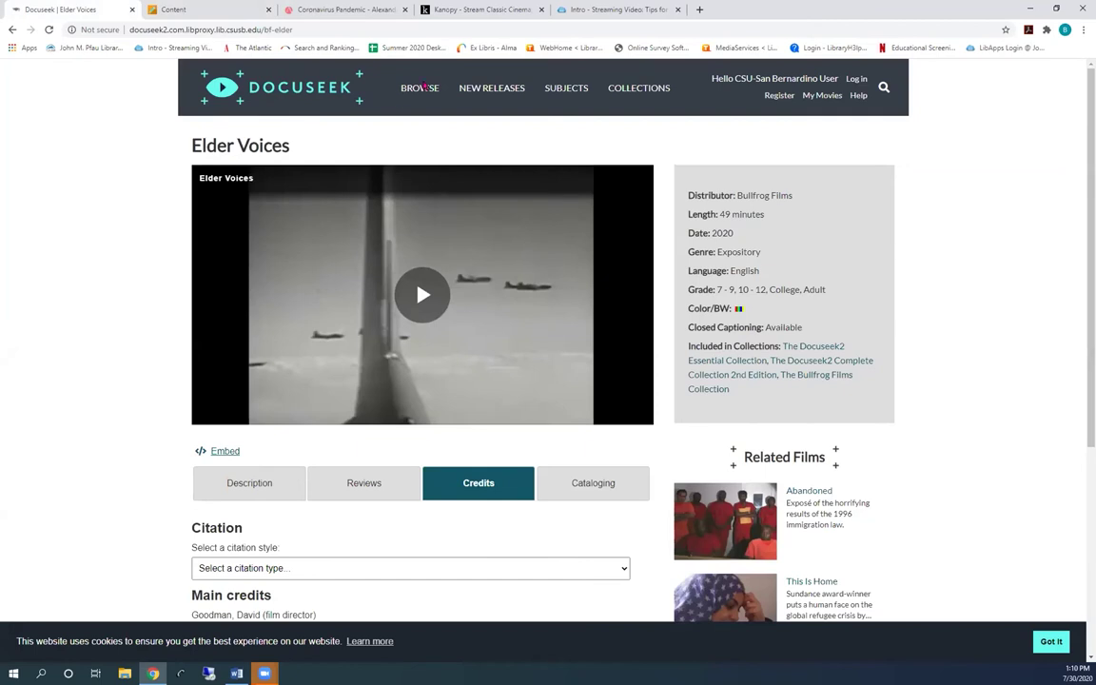
pyautogui.click(422, 87)
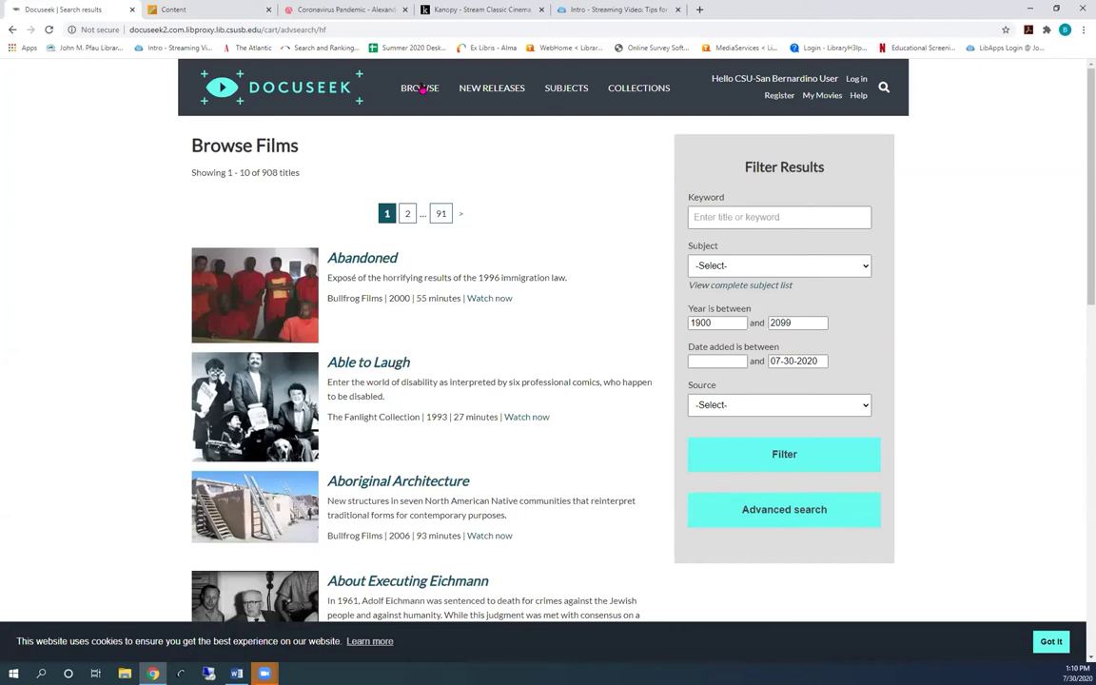
# Show the browser's back-history list to get to the CSUSB Kanopy home page
pyautogui.rightClick(14, 31)
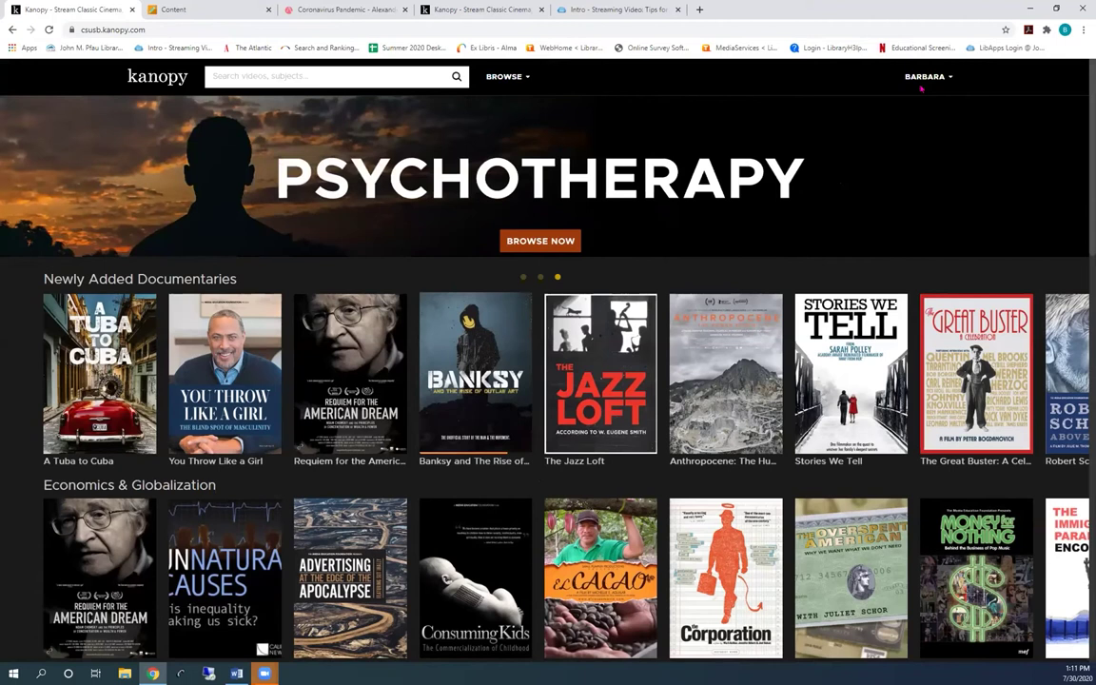
# Search Kanopy for 'school' and scroll down to the titles the library can request
pyautogui.click(272, 68)
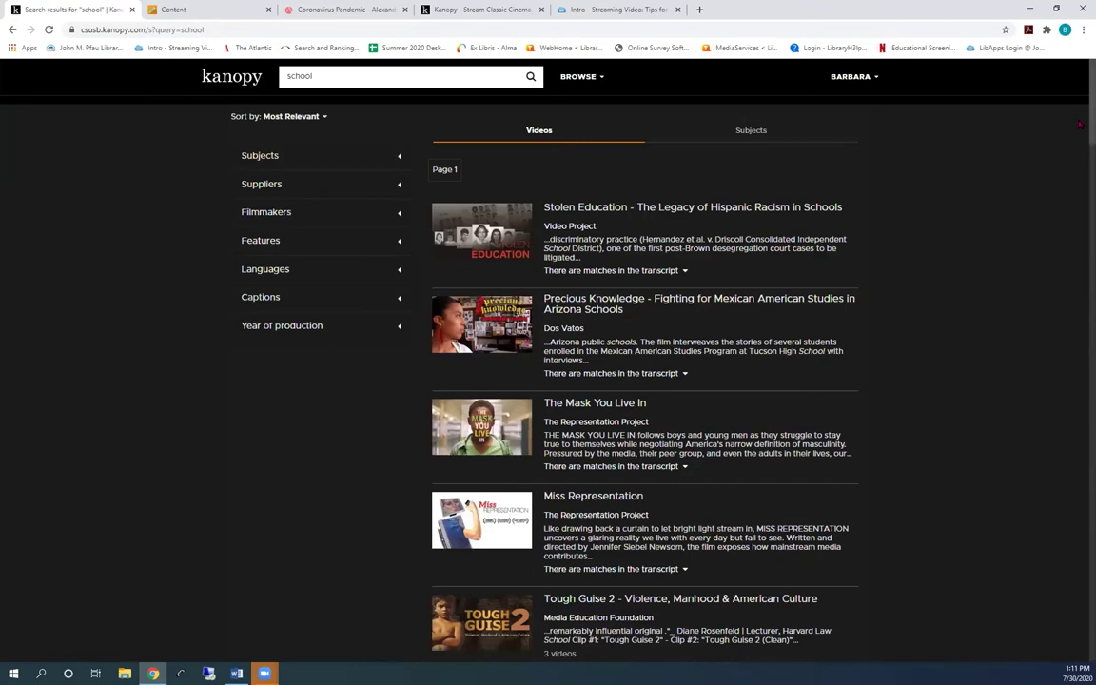
pyautogui.moveTo(1079, 124); pyautogui.dragTo(1079, 144)
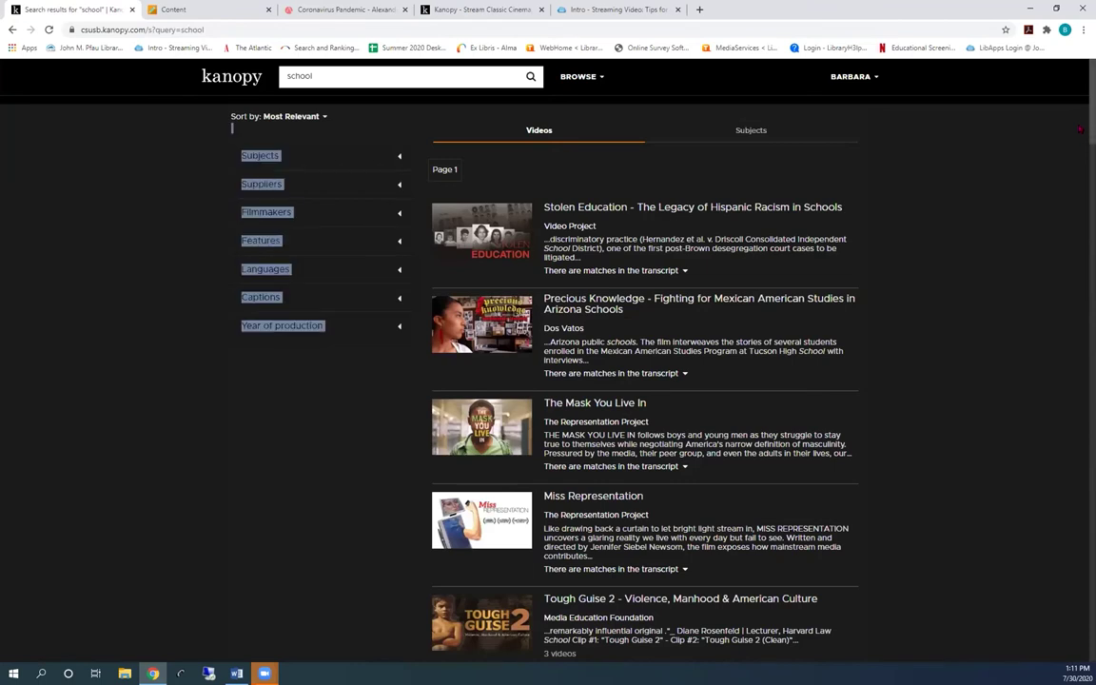
pyautogui.scroll(-1, 1080, 143)
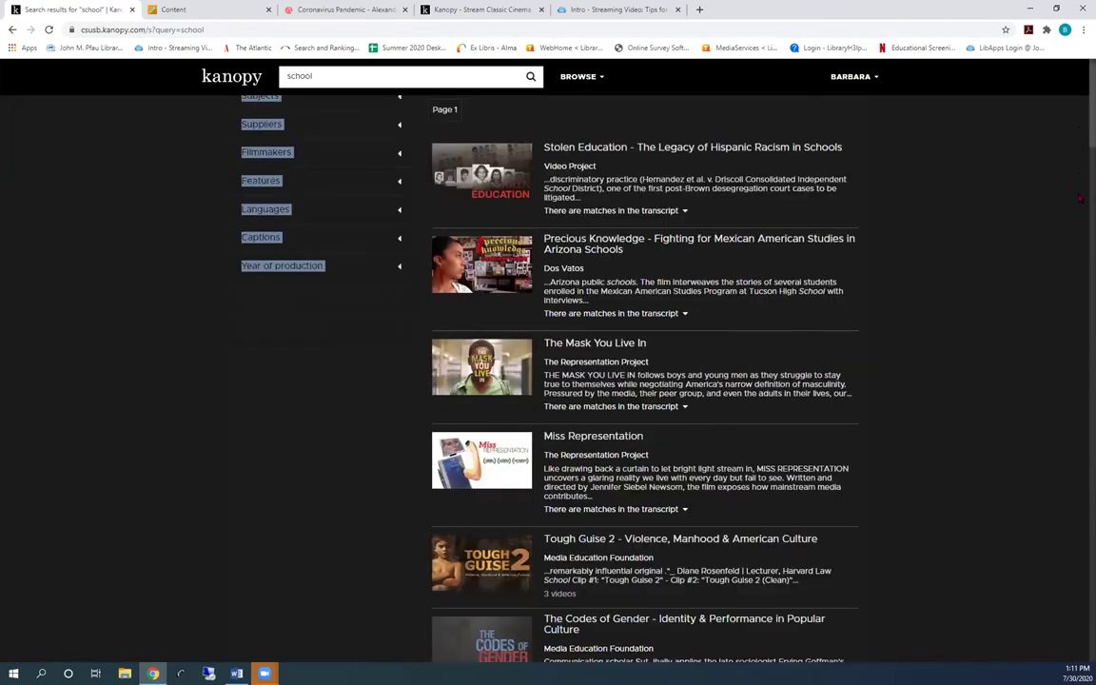
pyautogui.scroll(-1, 1079, 204)
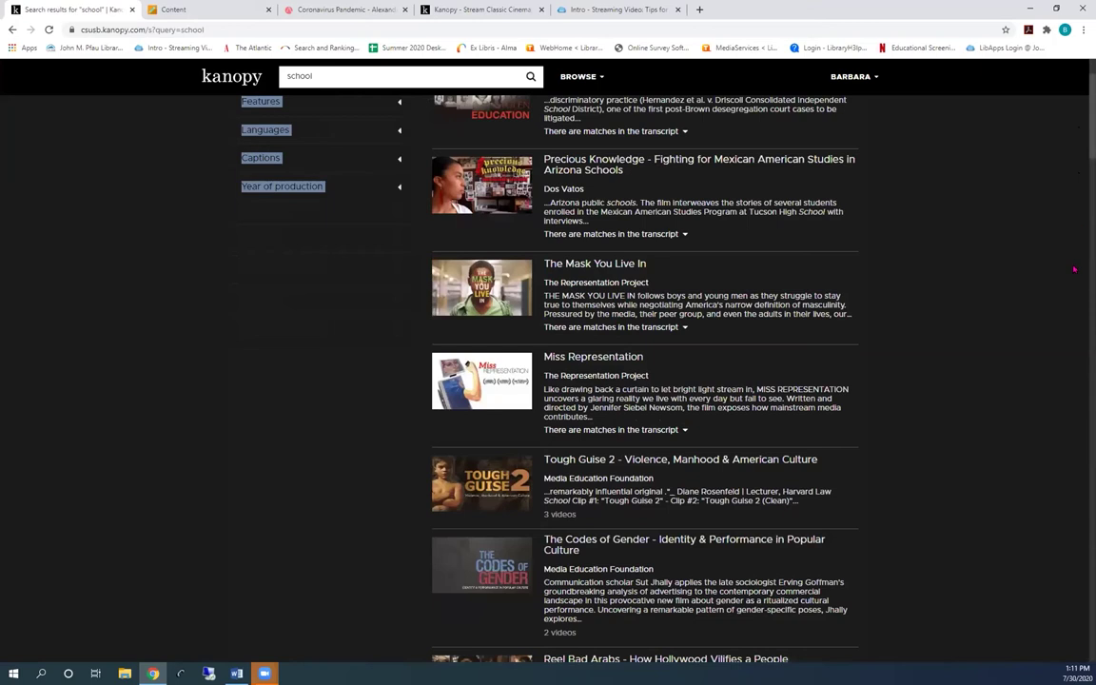
pyautogui.scroll(-4, 1073, 276)
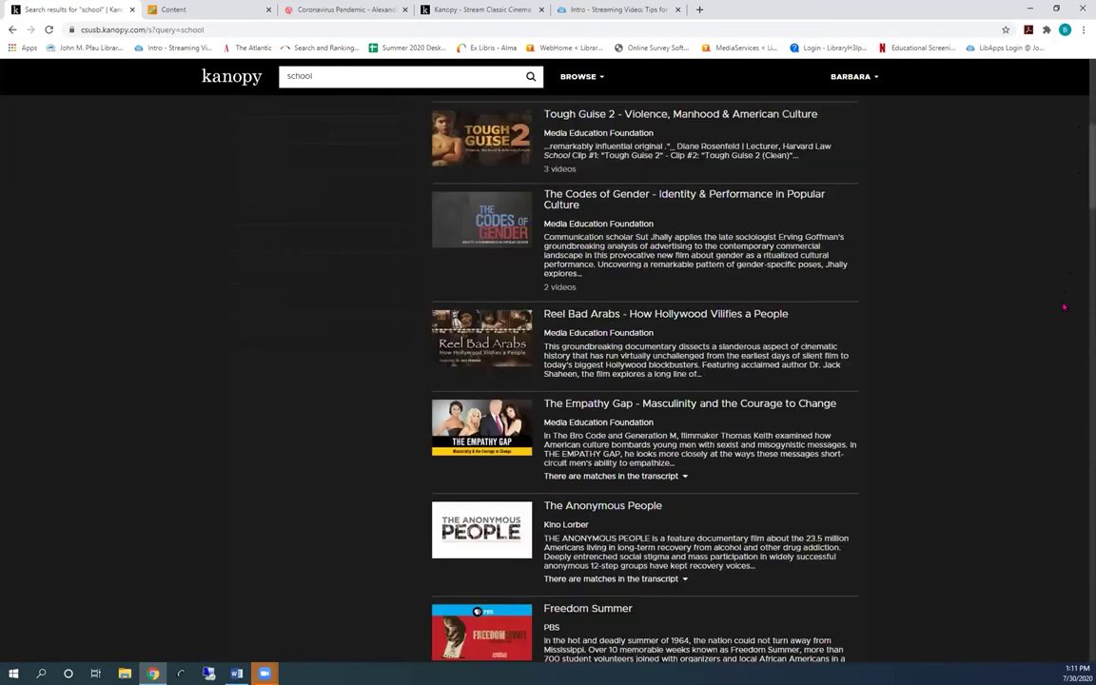
pyautogui.scroll(-6, 1062, 314)
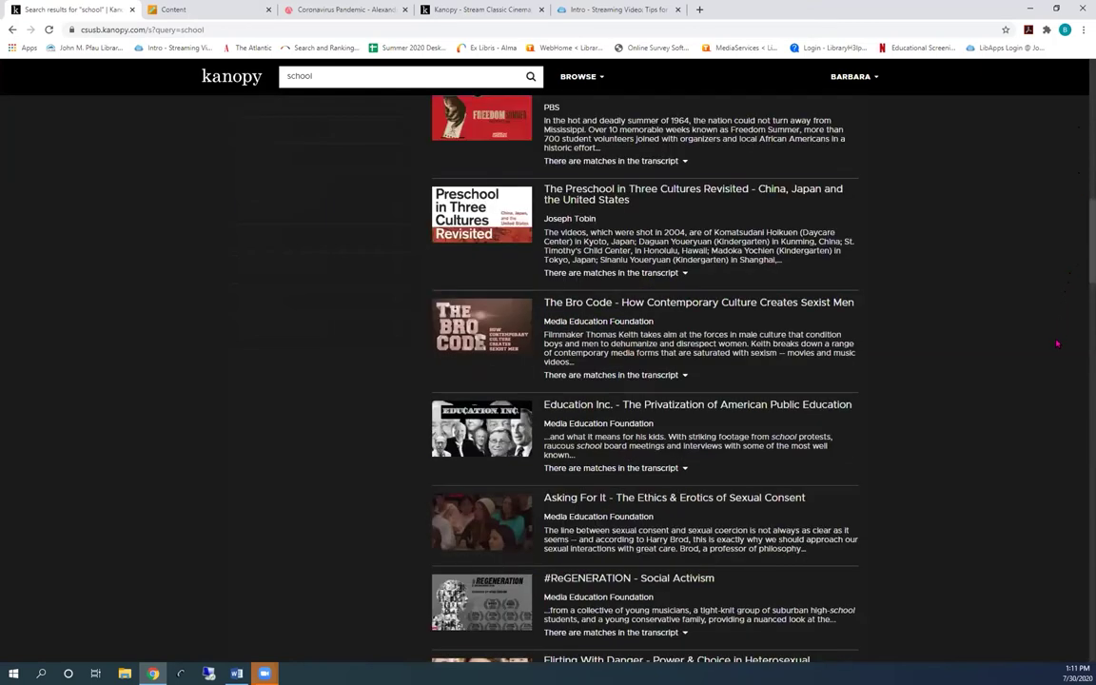
pyautogui.scroll(-7, 1056, 344)
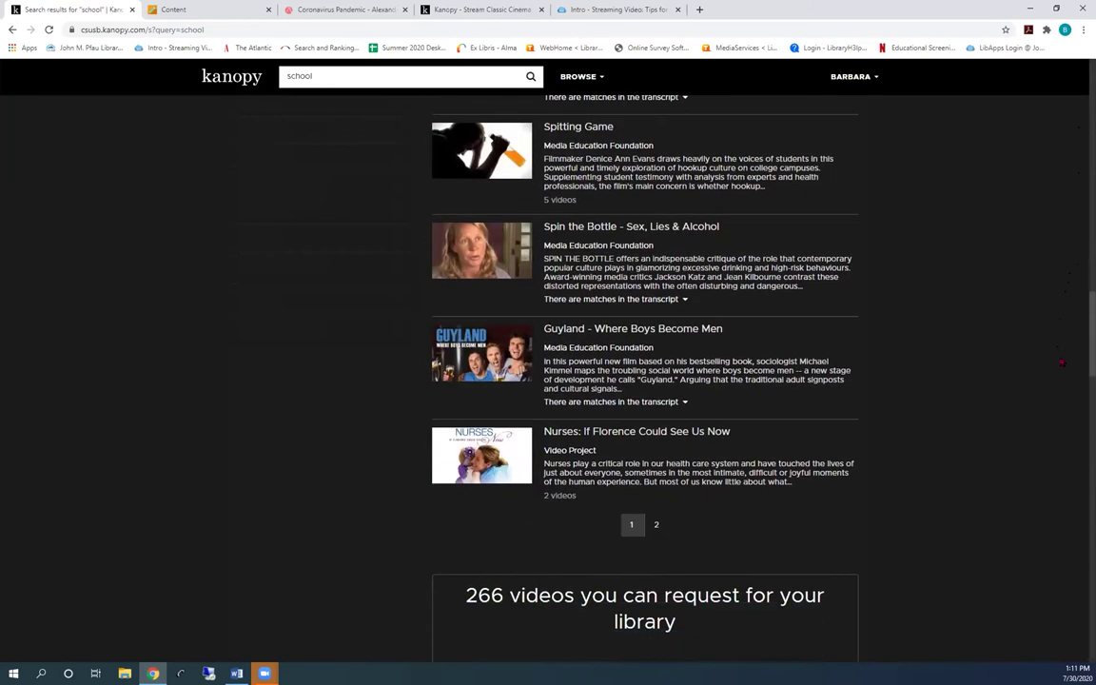
pyautogui.scroll(-2, 1061, 362)
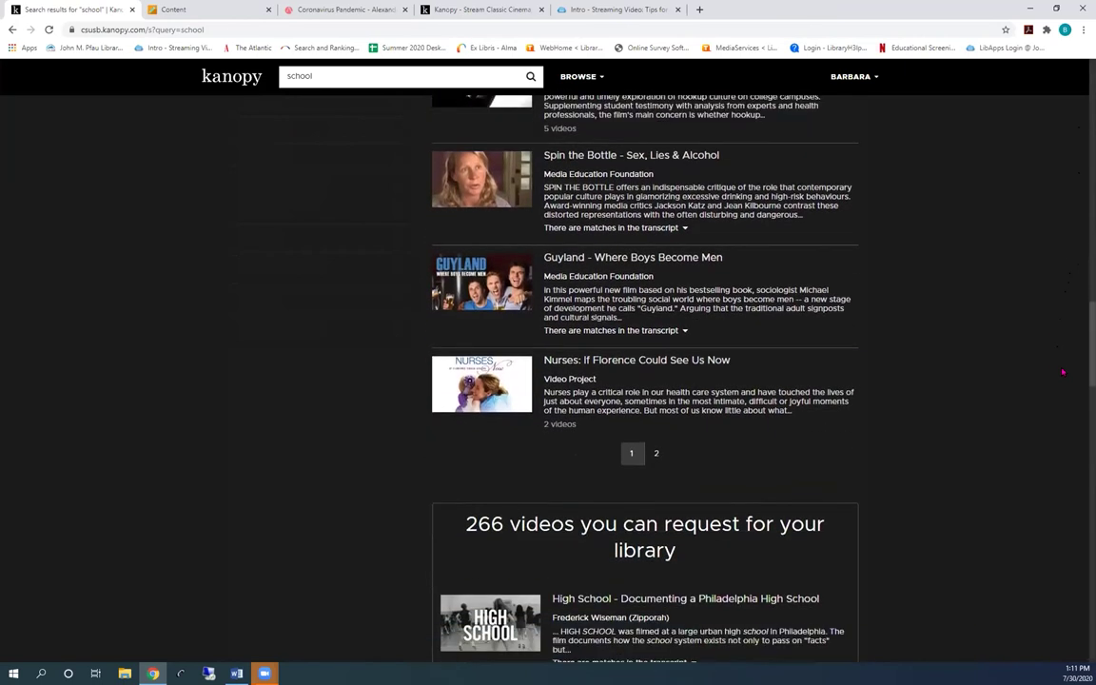
pyautogui.scroll(-1, 1062, 373)
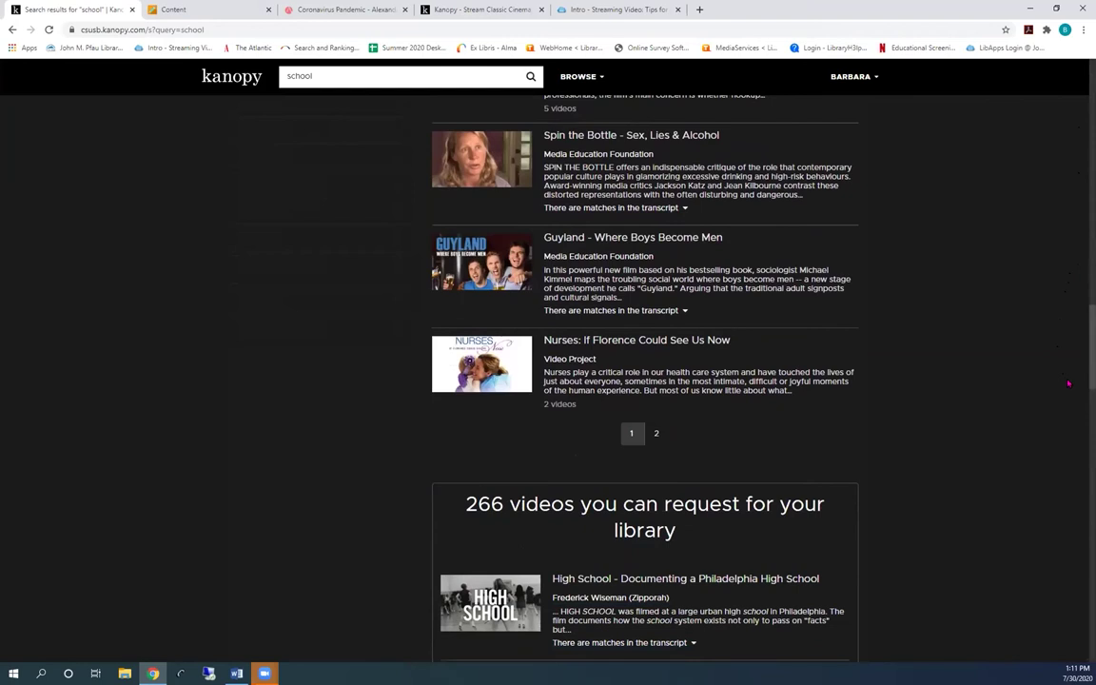
pyautogui.scroll(-1, 1066, 380)
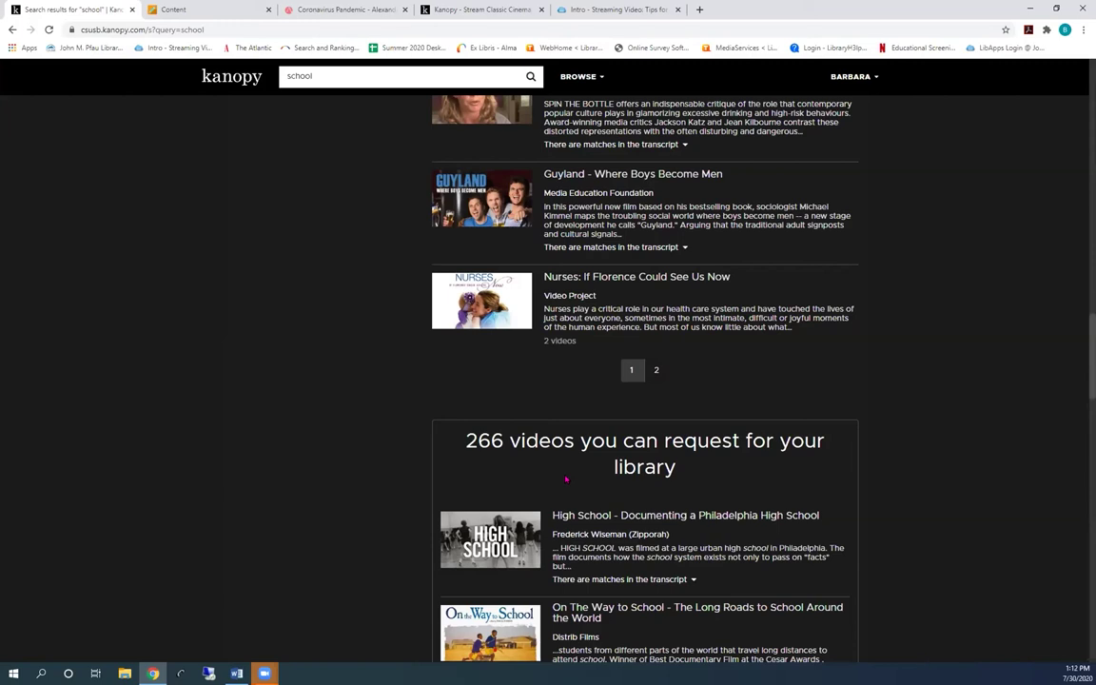
# Open the Tres Madres citation tool and share panel, selecting its share link
pyautogui.doubleClick(304, 75)
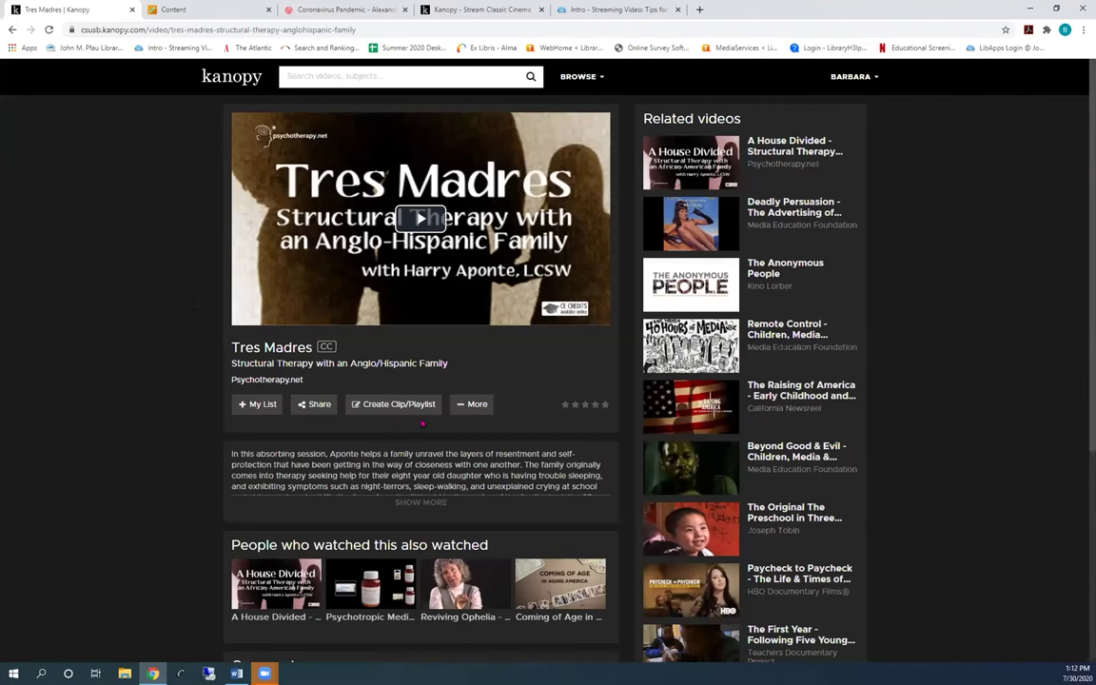
pyautogui.click(473, 404)
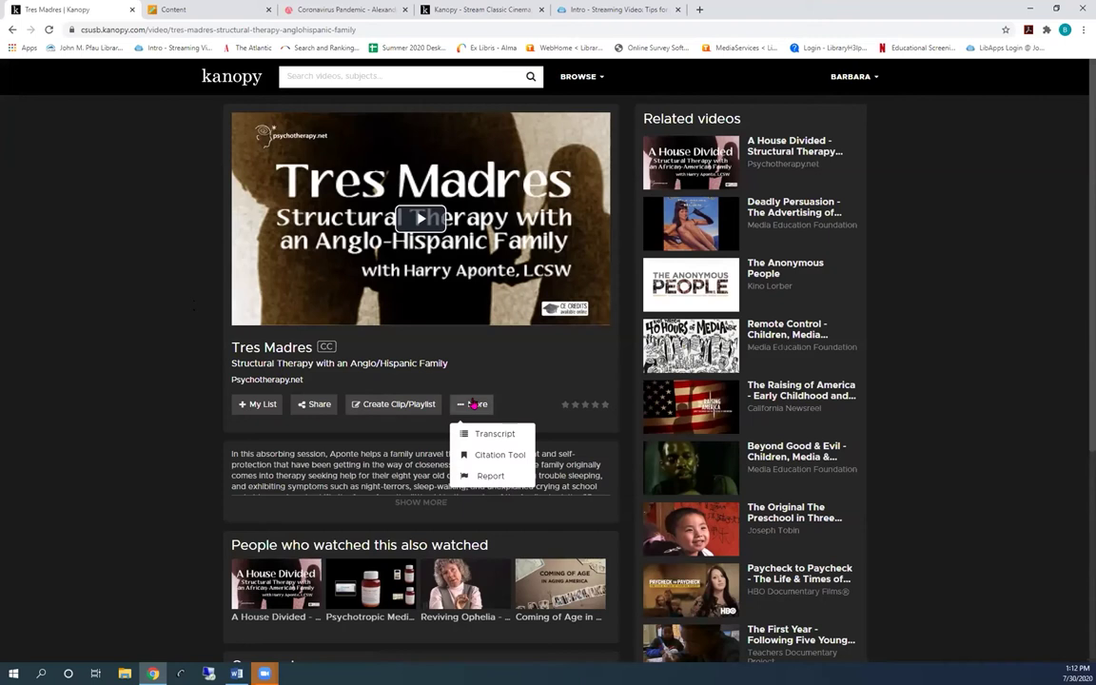
pyautogui.click(485, 455)
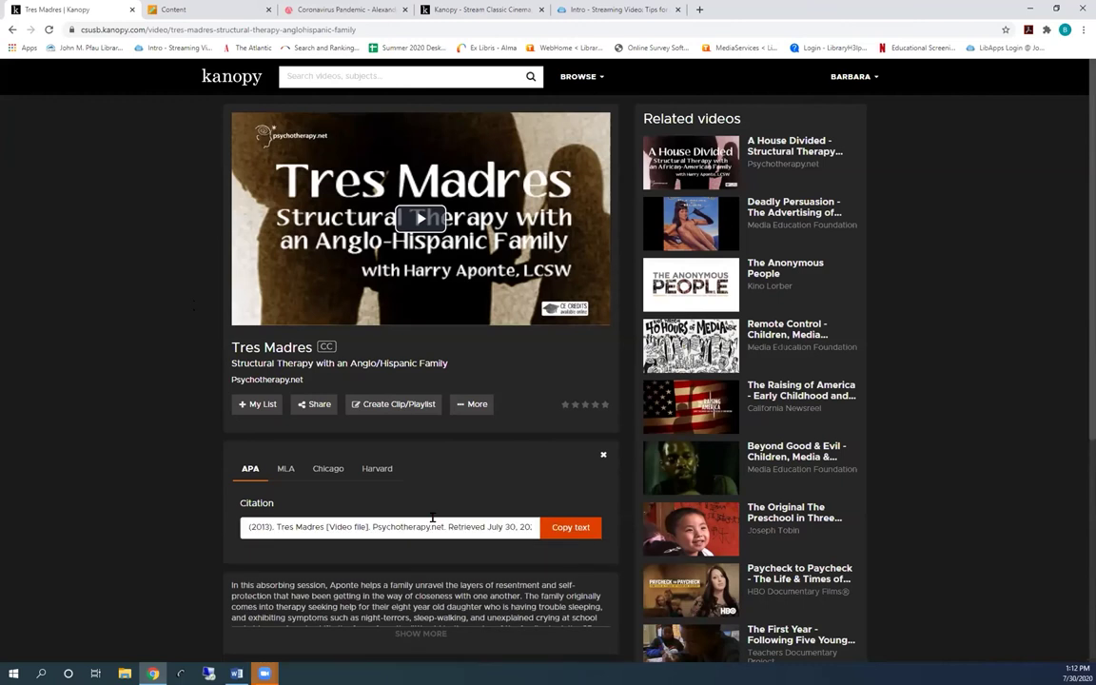
pyautogui.click(320, 406)
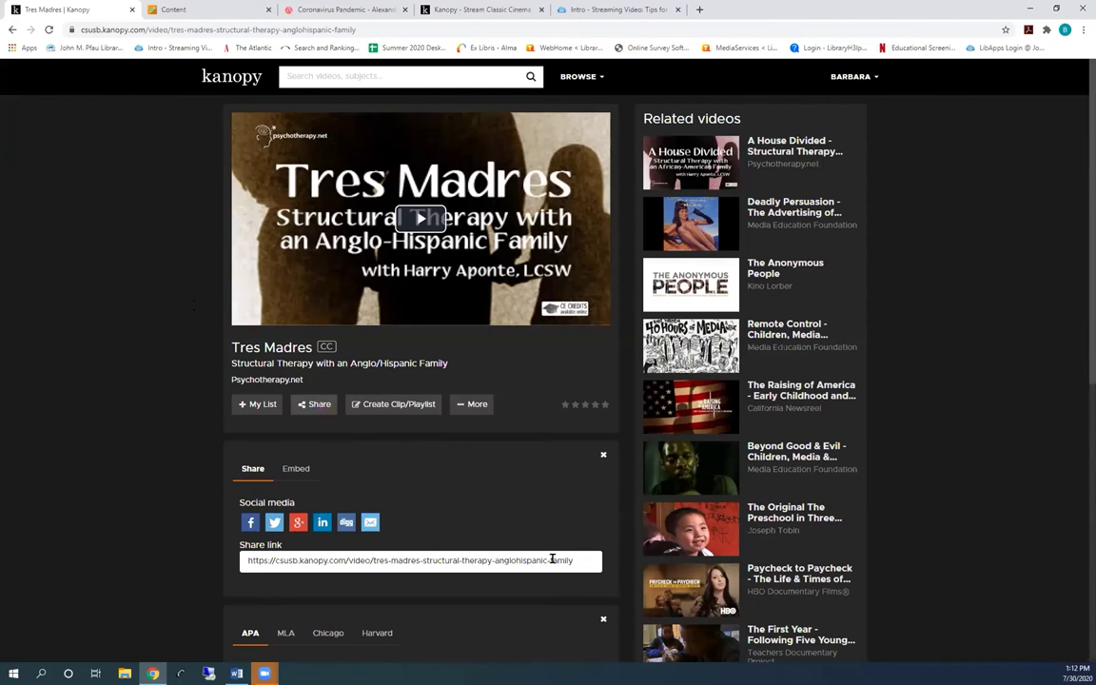
pyautogui.click(552, 559)
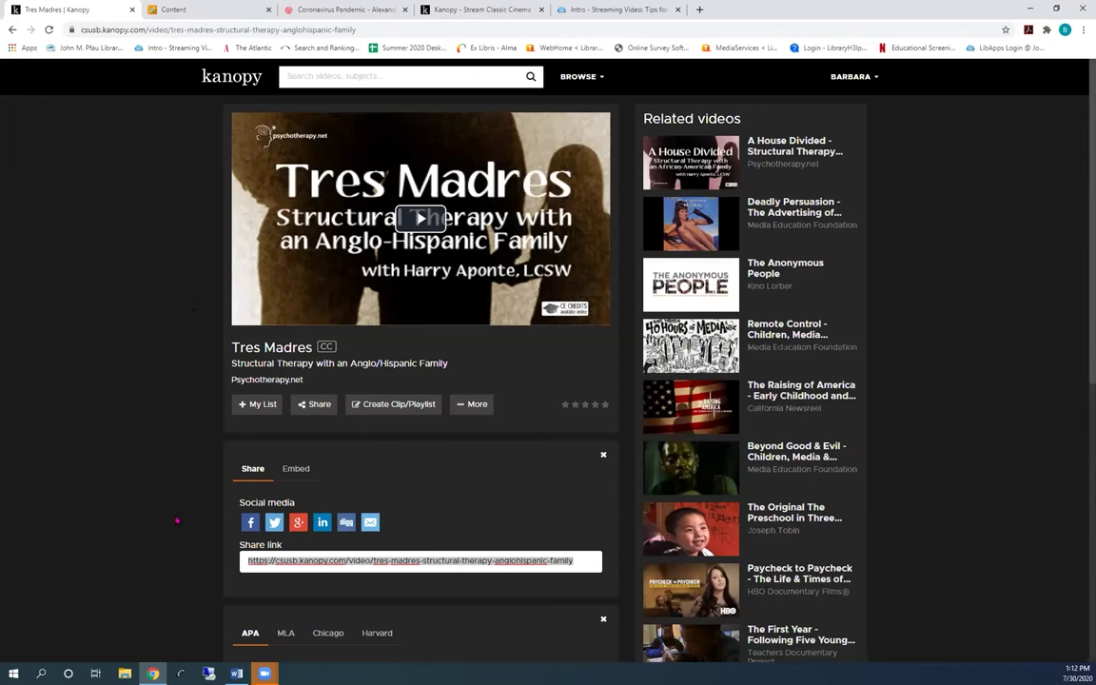
pyautogui.hotkey('ctrl', 'v')
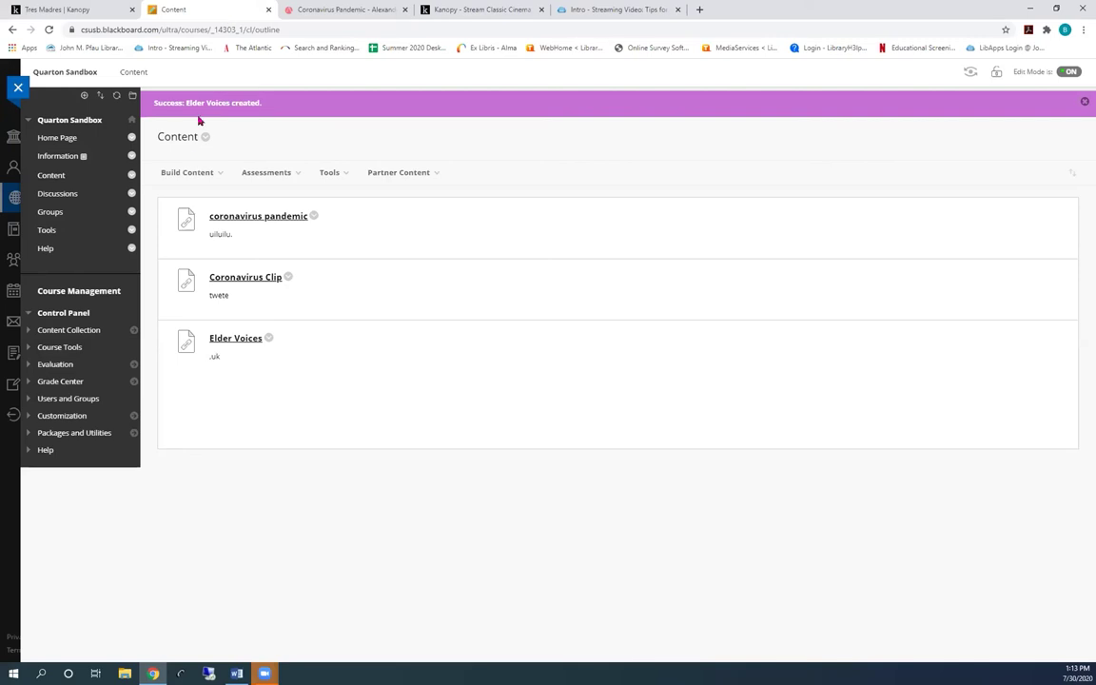
# Start a Blackboard web link with the Kanopy Tres Madres URL, then copy the library proxy prefix
pyautogui.click(179, 173)
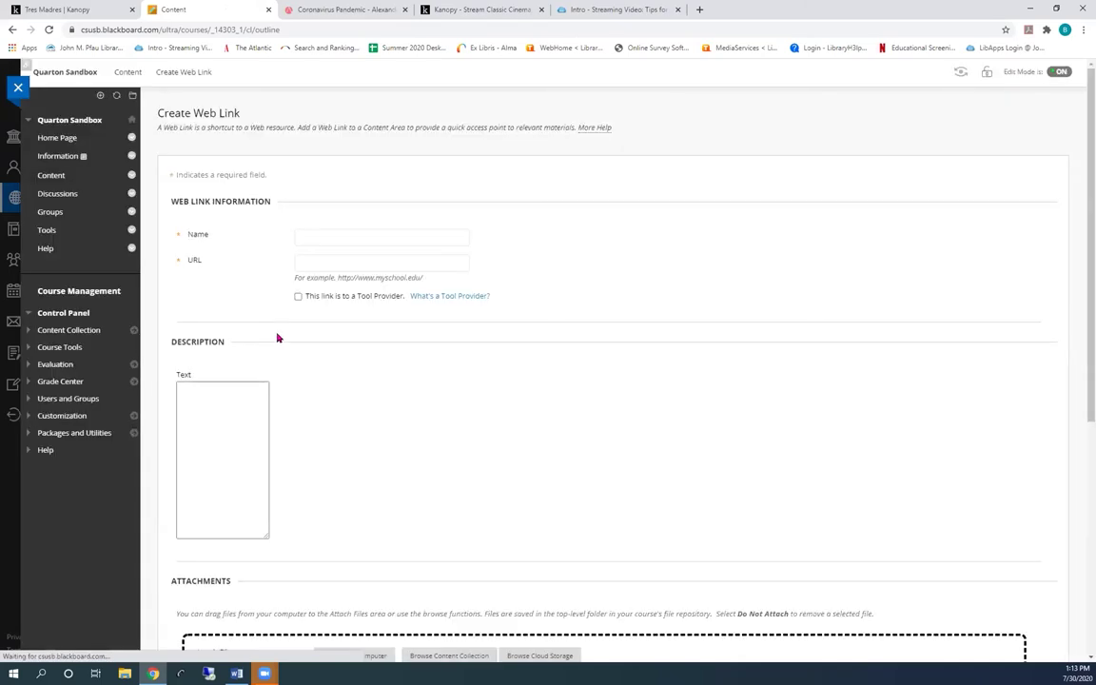
pyautogui.click(345, 262)
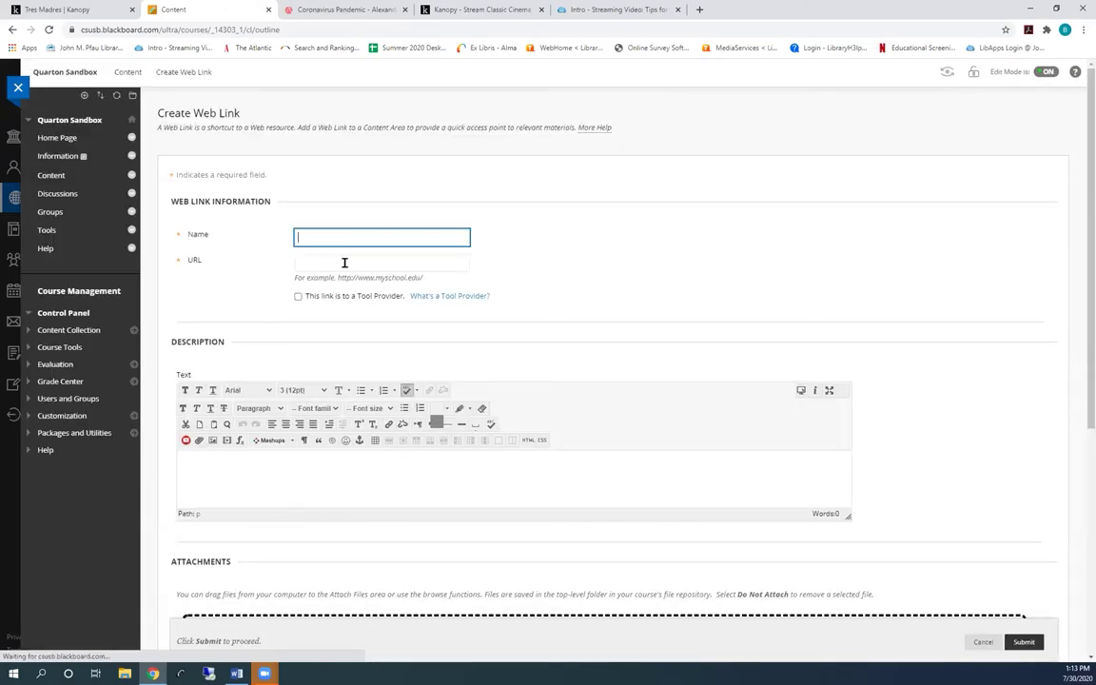
pyautogui.rightClick(346, 266)
pyautogui.click(374, 353)
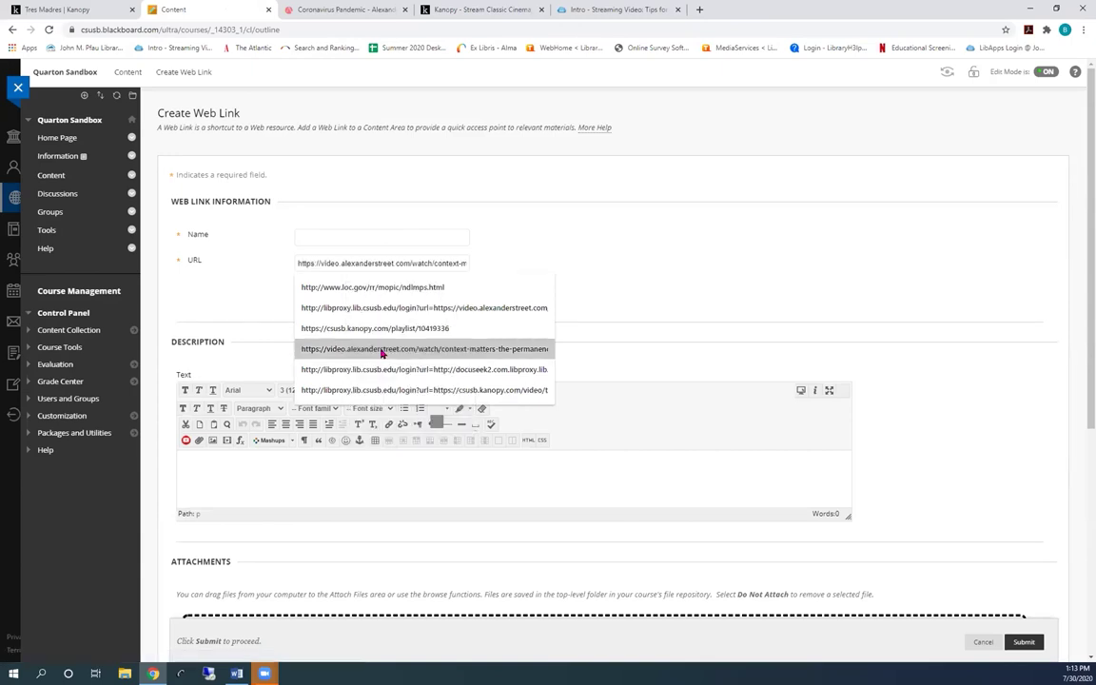
pyautogui.hotkey('ctrl', 'a')
pyautogui.hotkey('ctrl', 'v')
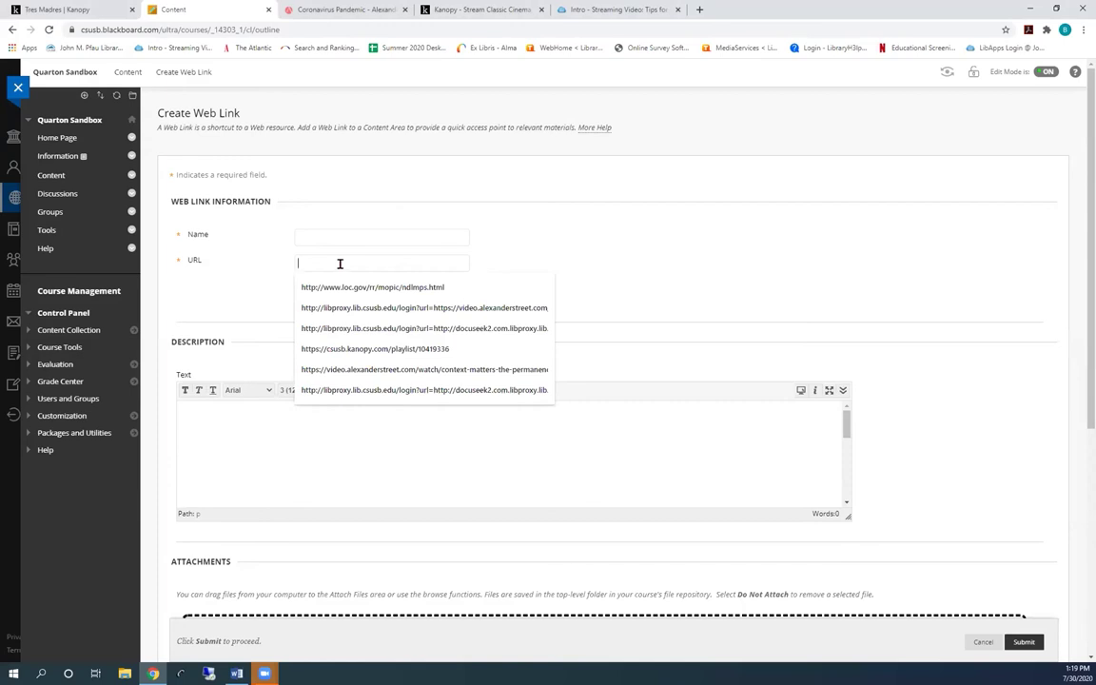
pyautogui.rightClick(340, 267)
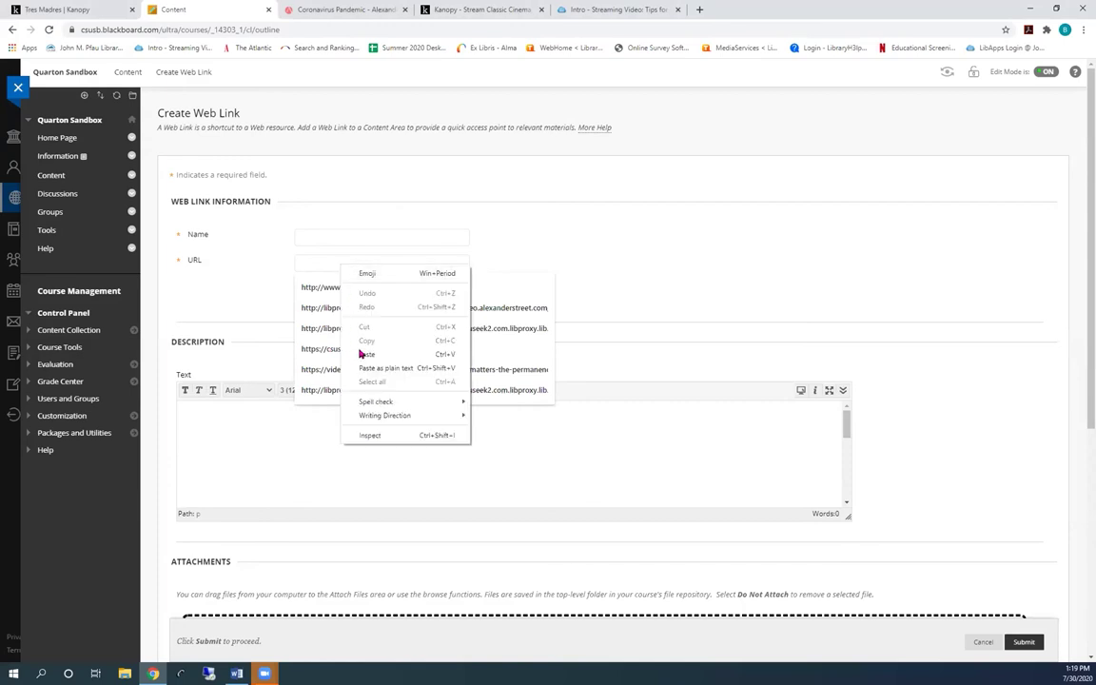
pyautogui.click(361, 354)
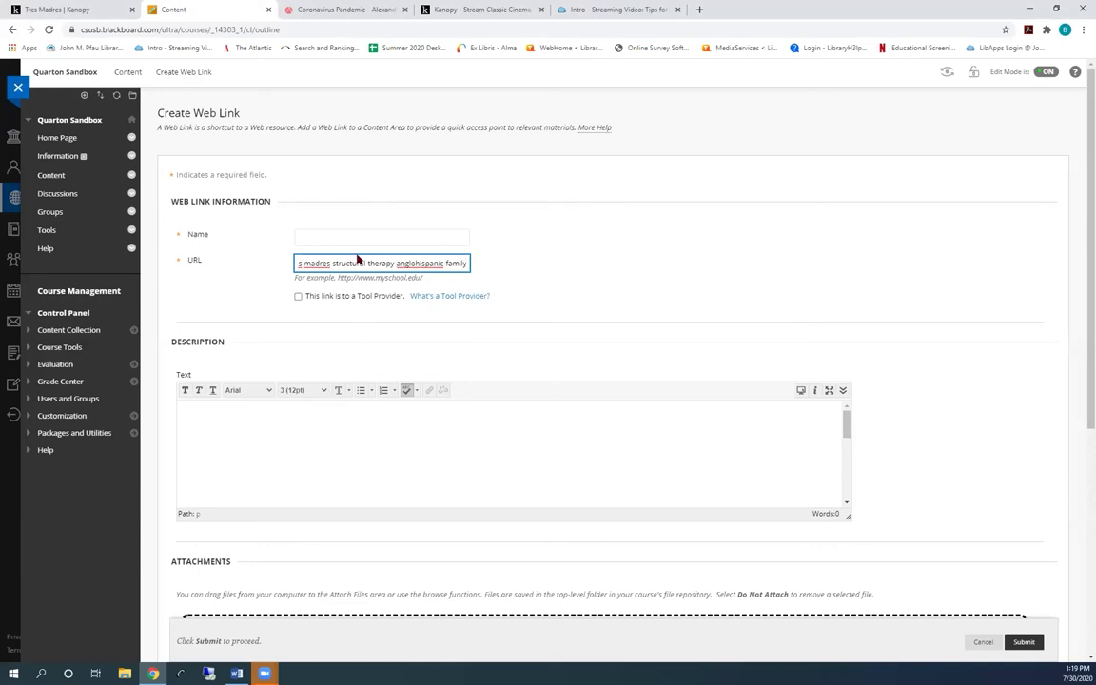
pyautogui.rightClick(465, 423)
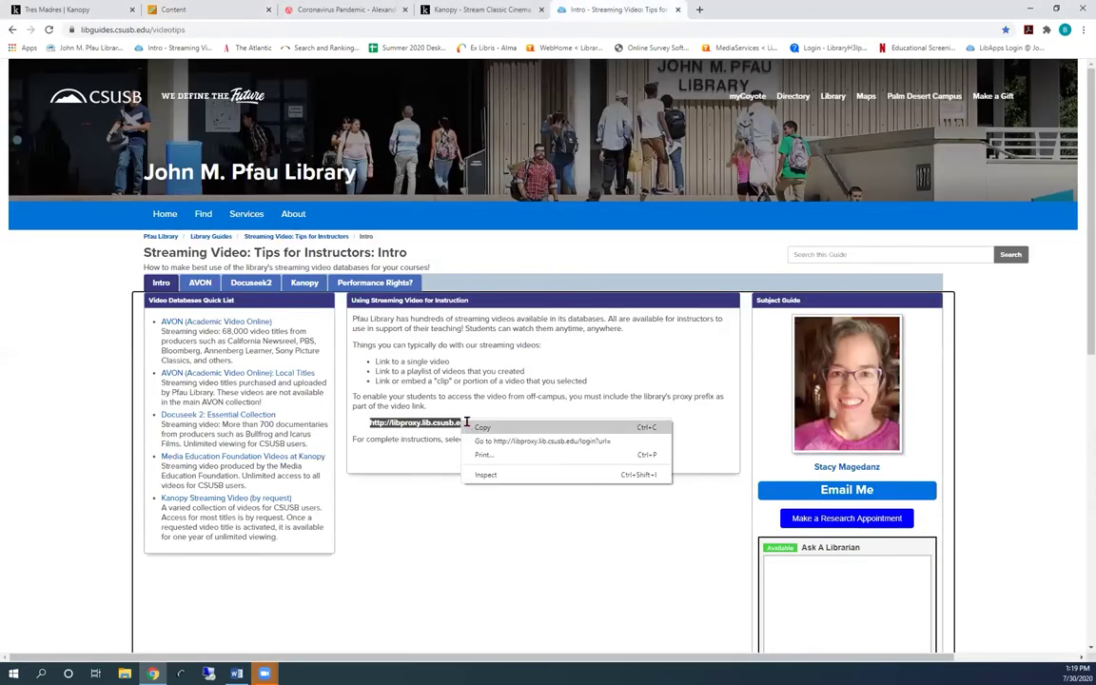
pyautogui.press('Escape')
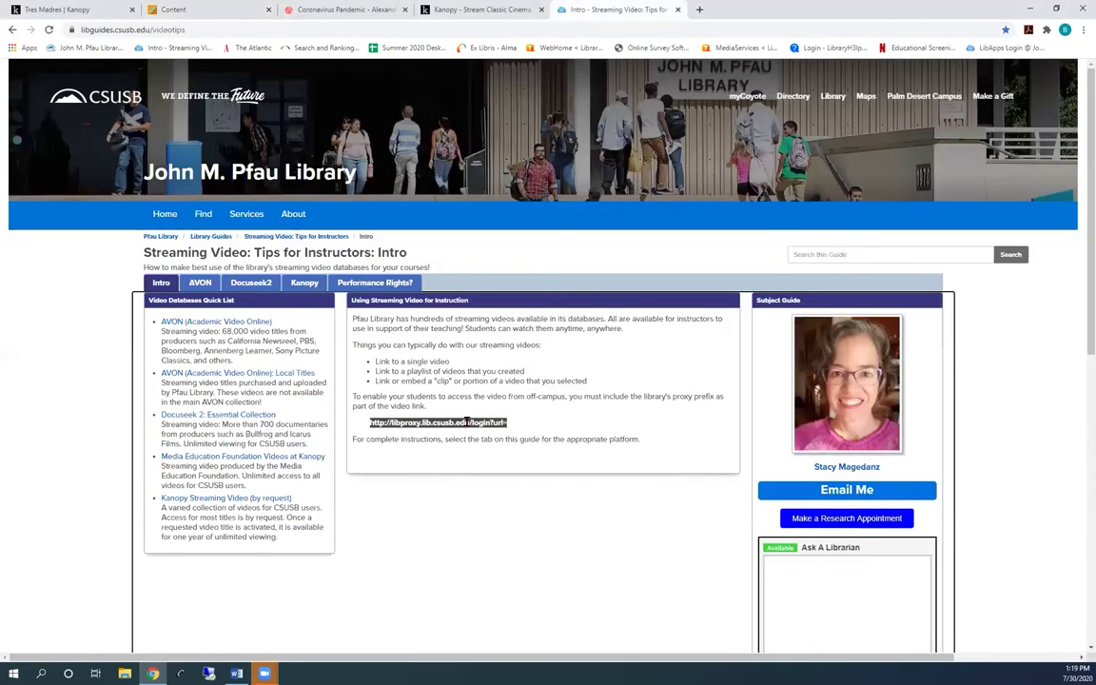
# Insert the library proxy prefix at the start of the Tres Madres URL
pyautogui.click(235, 8)
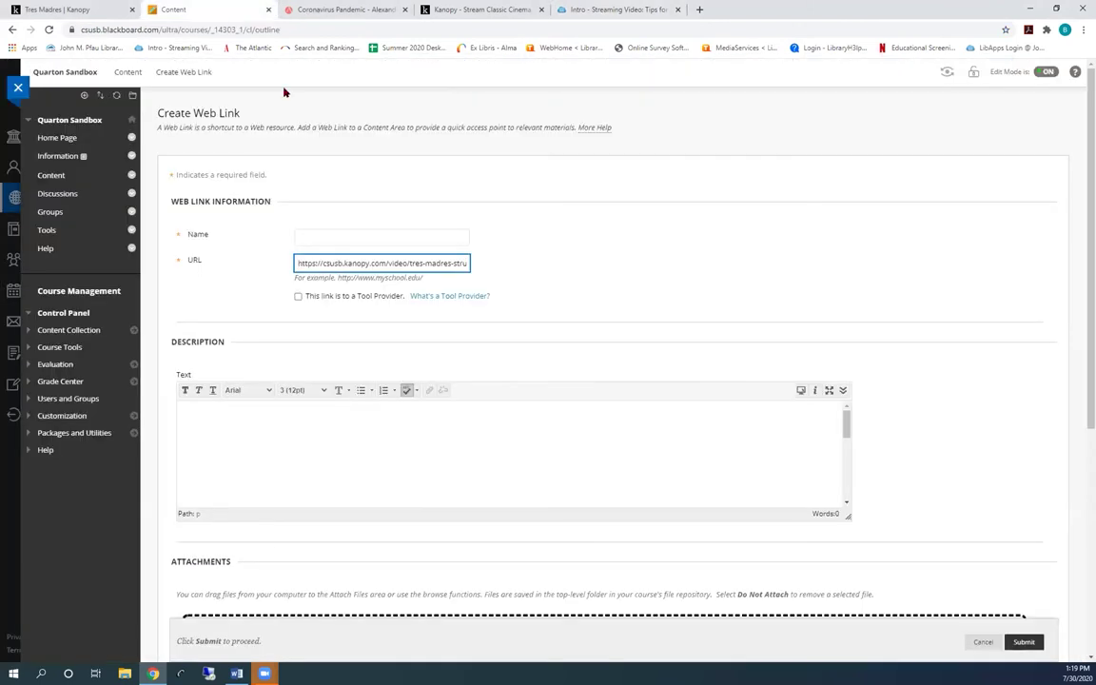
pyautogui.click(384, 263)
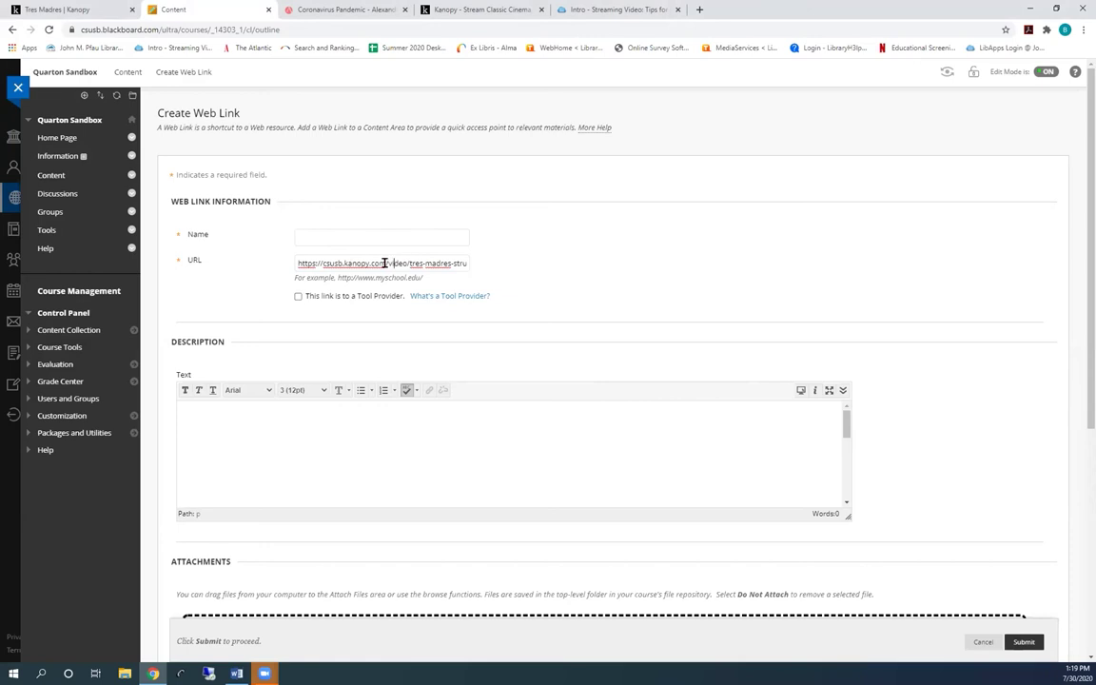
pyautogui.press('Home')
pyautogui.write('http://libproxy.lib.csusb.edu/login?url=')
# Autofill the name Tres Madres, add description 'rhty5', and submit the web link
pyautogui.click(328, 235)
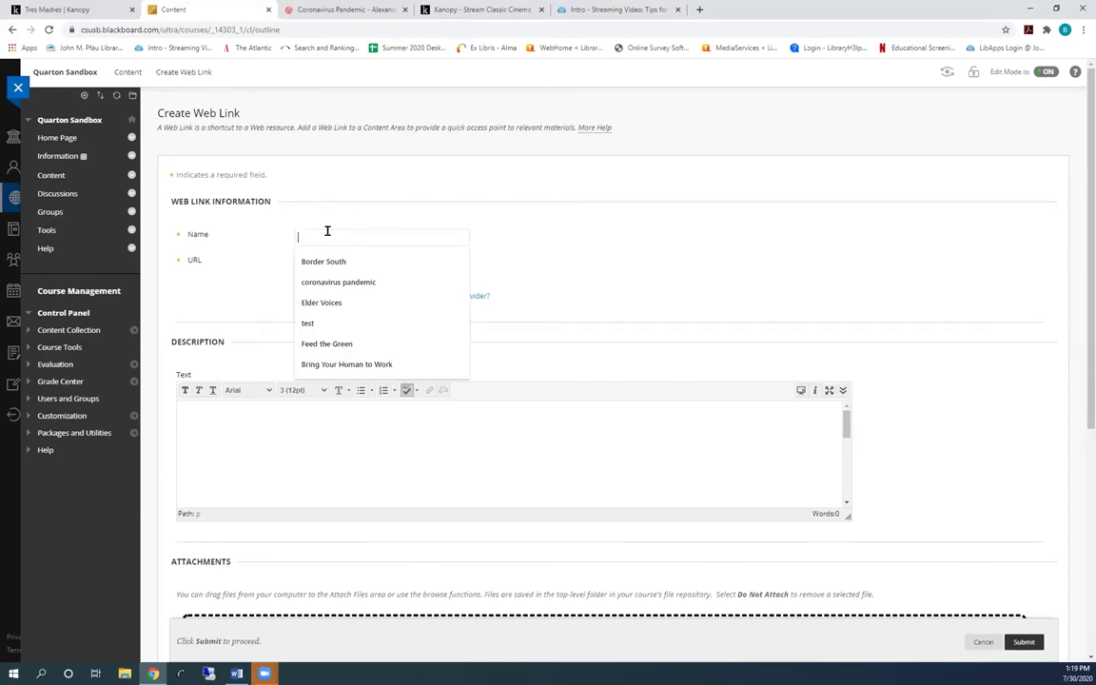
pyautogui.write('Tres Madres')
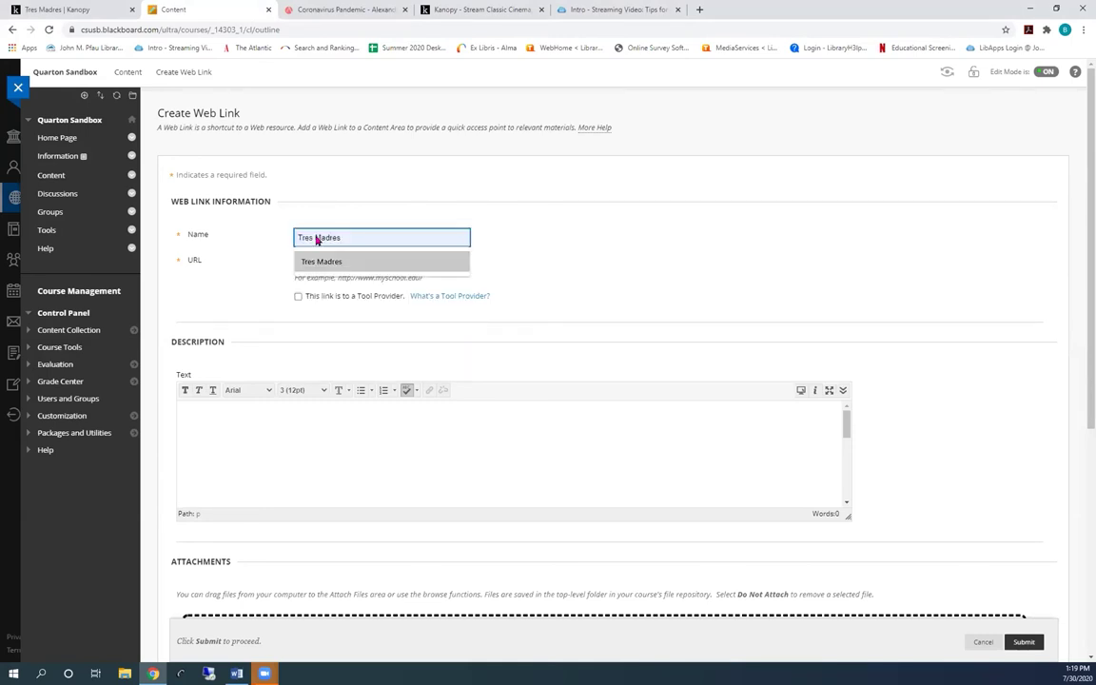
pyautogui.click(324, 260)
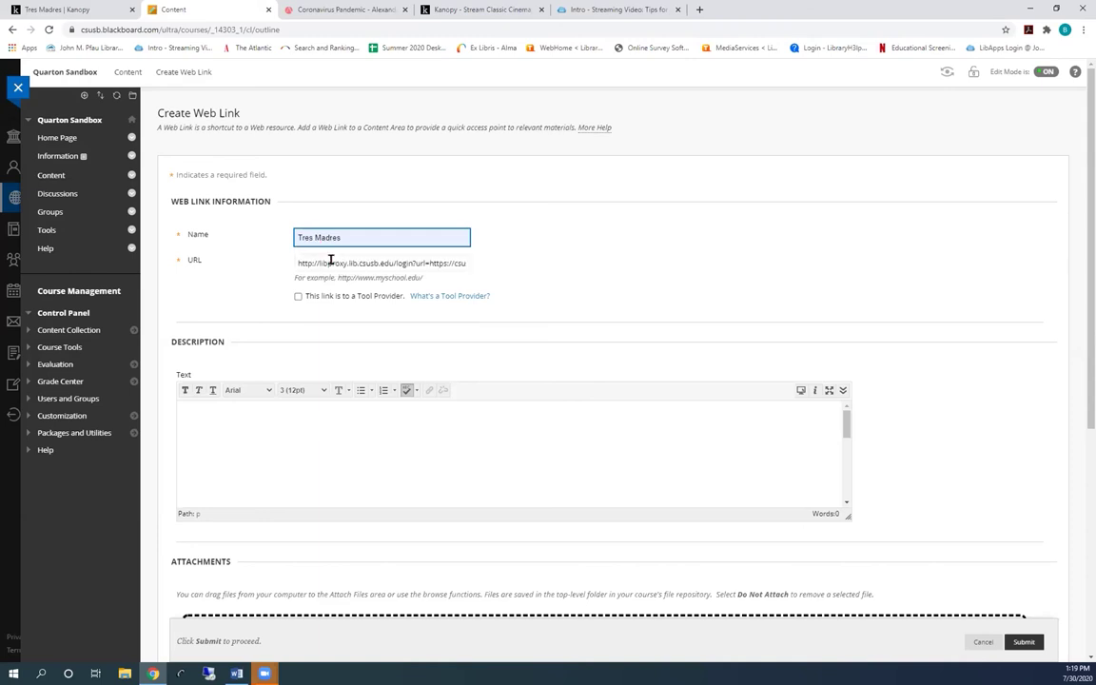
pyautogui.click(286, 445)
pyautogui.write('rhty5')
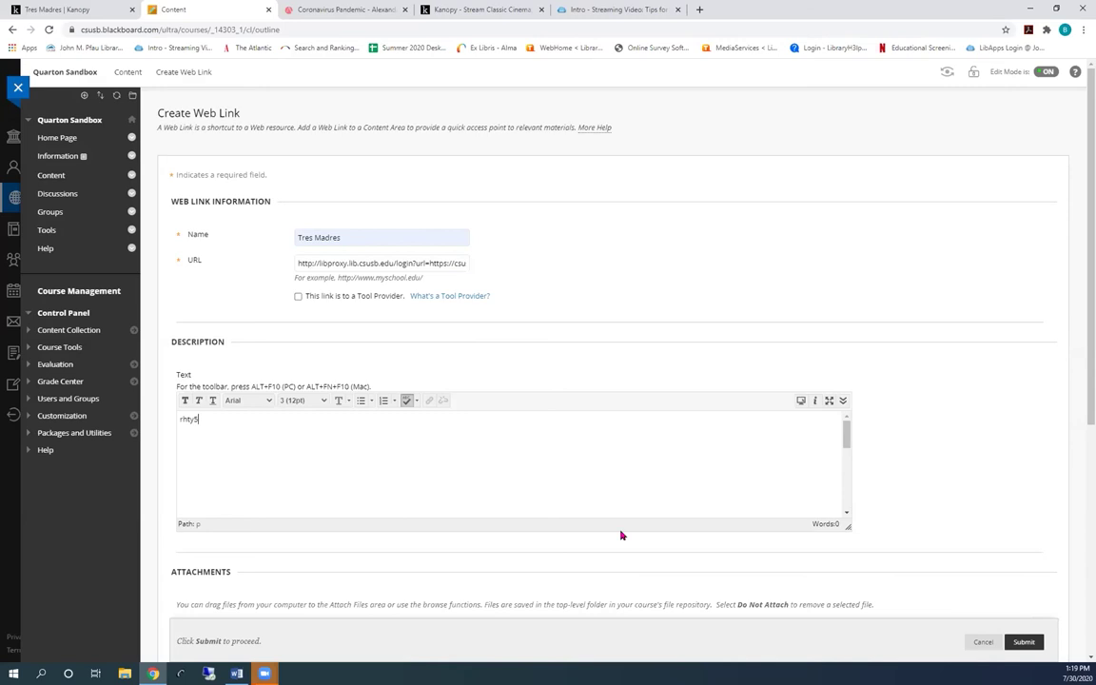
pyautogui.click(1021, 643)
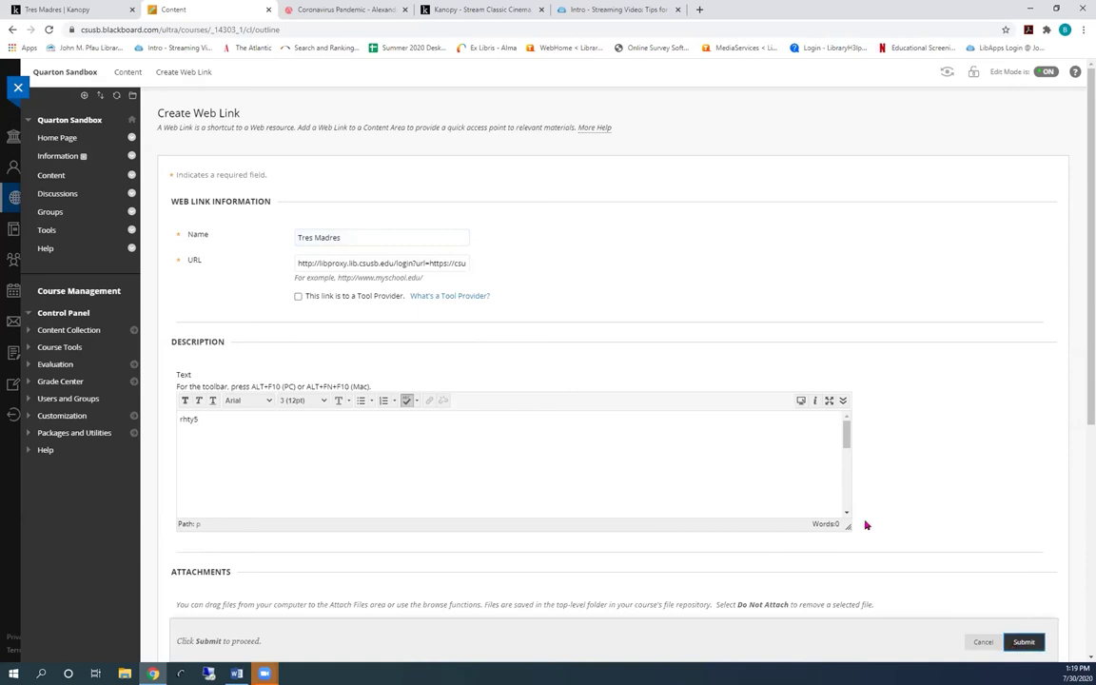
pyautogui.click(1026, 642)
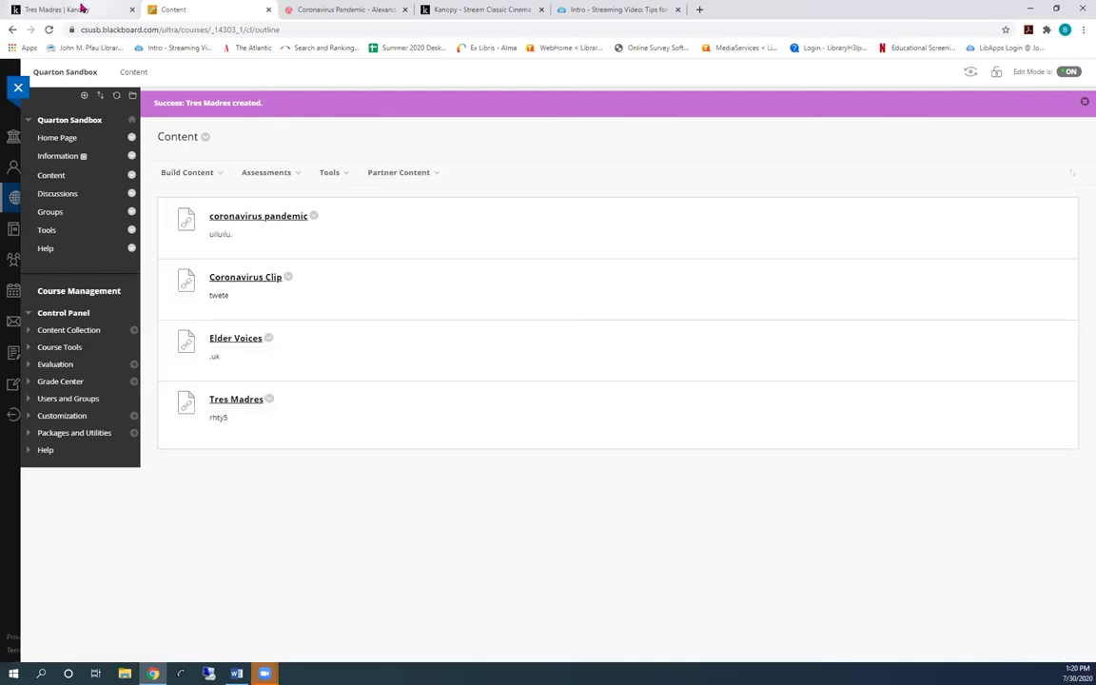
# Begin a new Kanopy playlist from the Tres Madres video, titled 'dfff 2222'
pyautogui.click(83, 7)
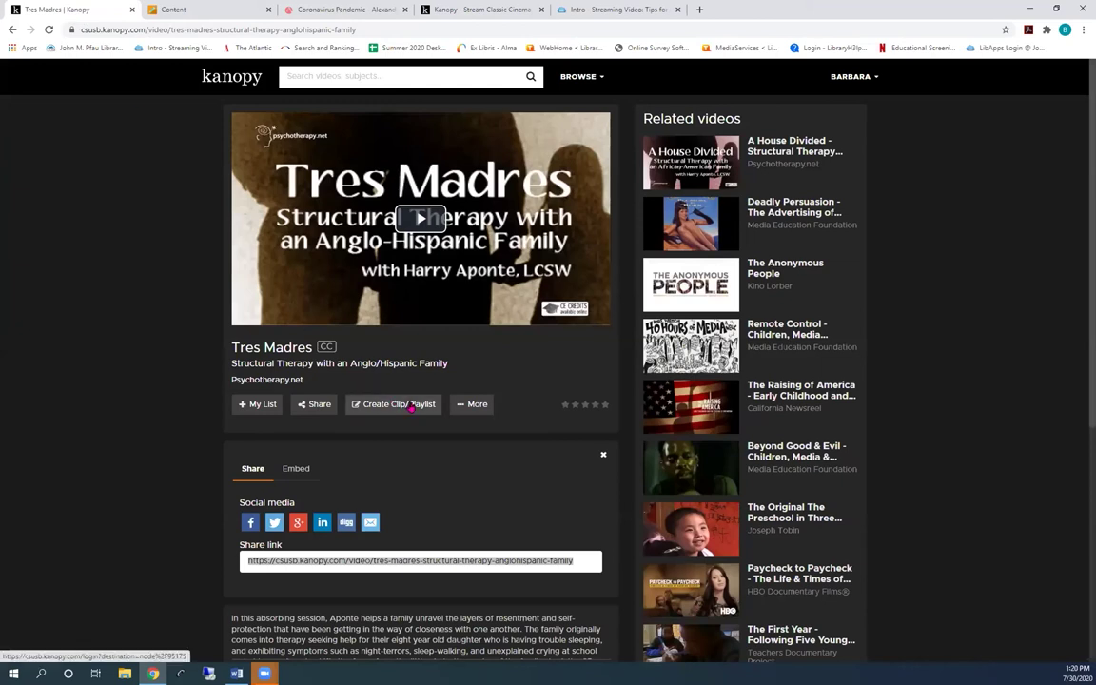
pyautogui.click(411, 405)
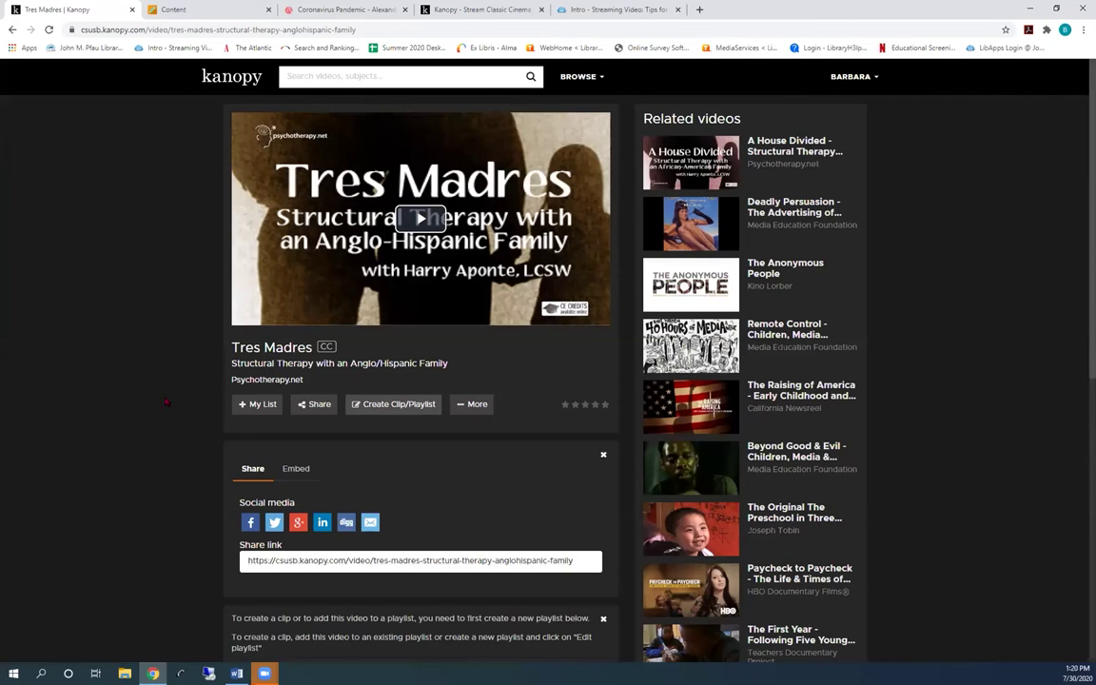
pyautogui.scroll(-2, 180, 418)
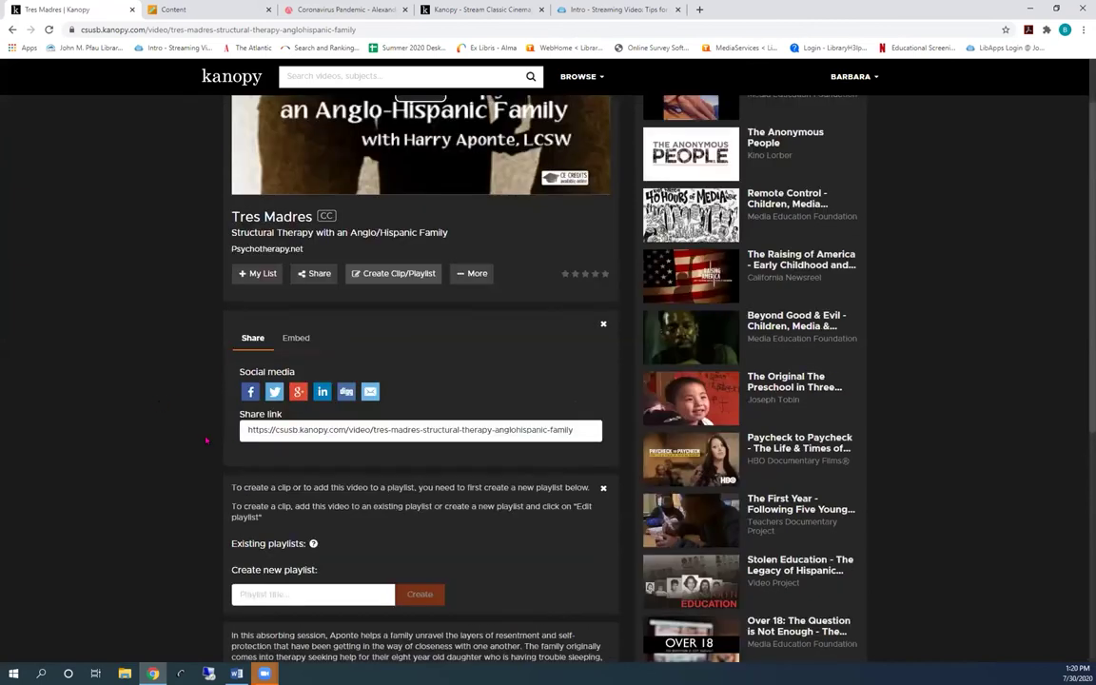
pyautogui.scroll(-4, 266, 324)
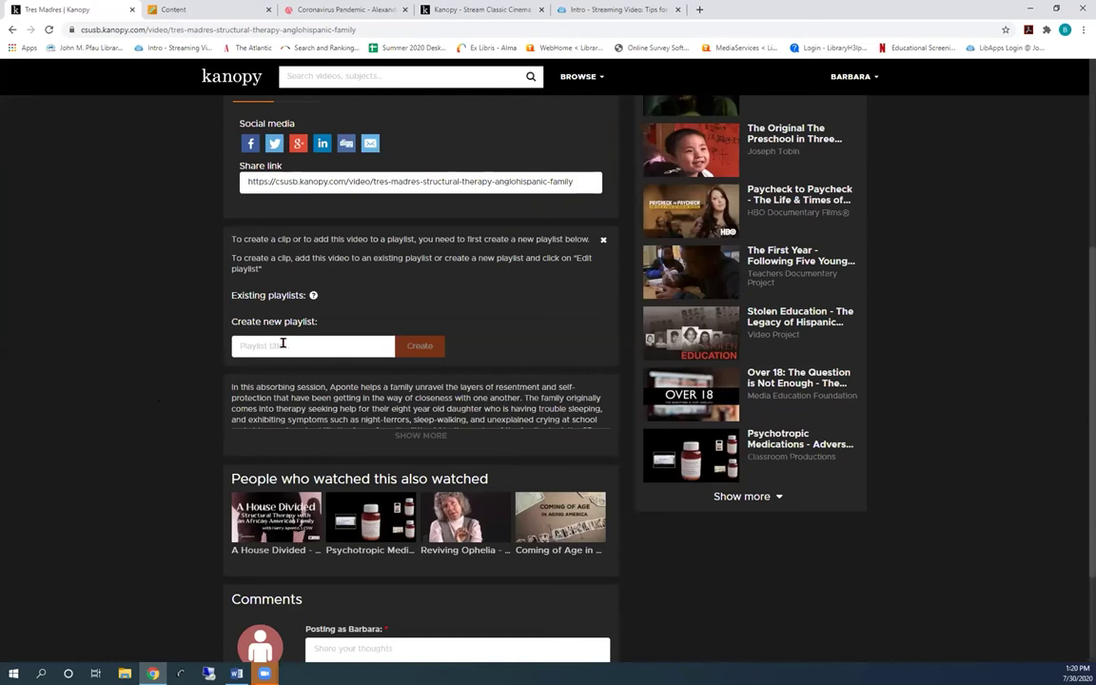
pyautogui.click(282, 344)
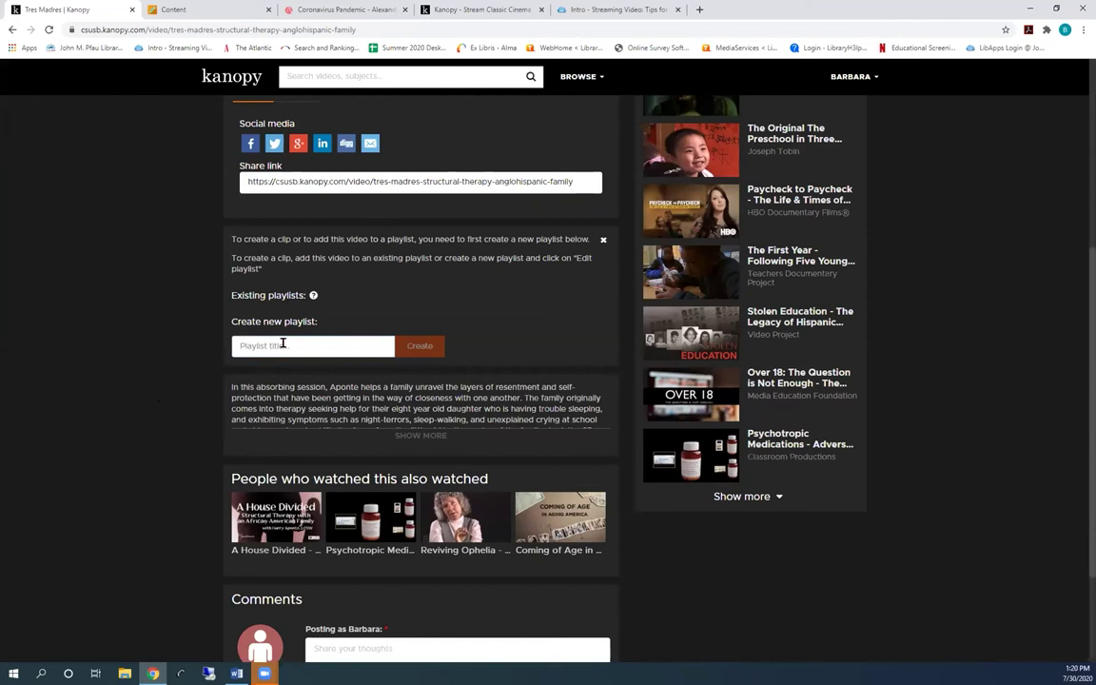
pyautogui.write('dfff')
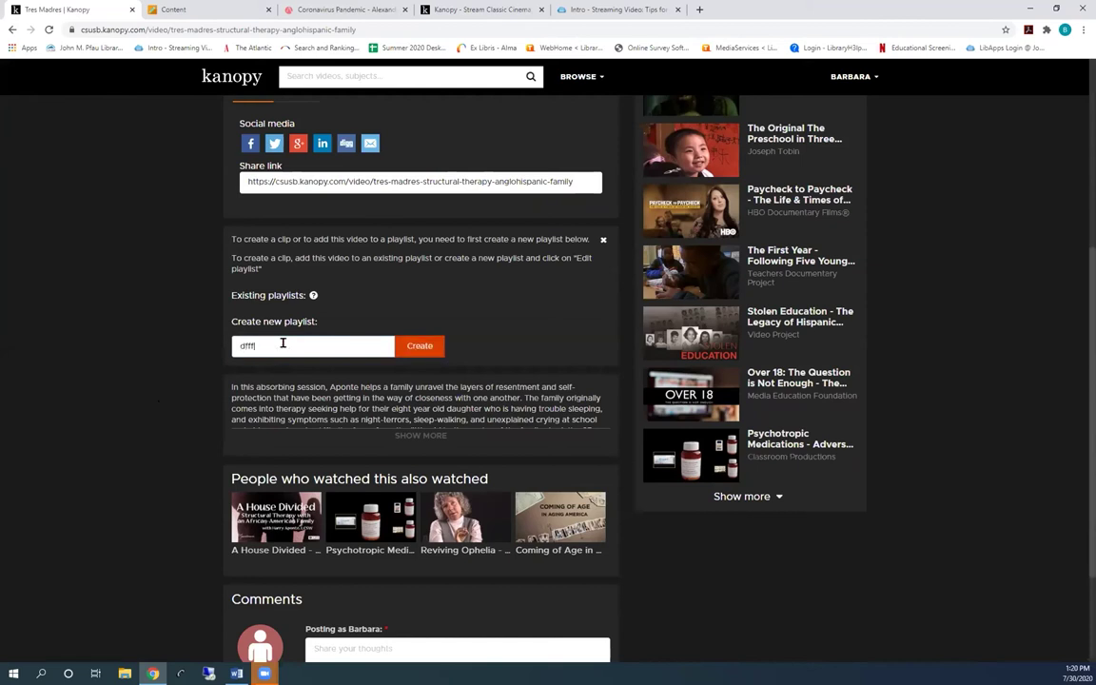
pyautogui.write(' 2222')
# Create the playlist, give the Tres Madres clip the description 'bggnt', and start playback
pyautogui.click(419, 344)
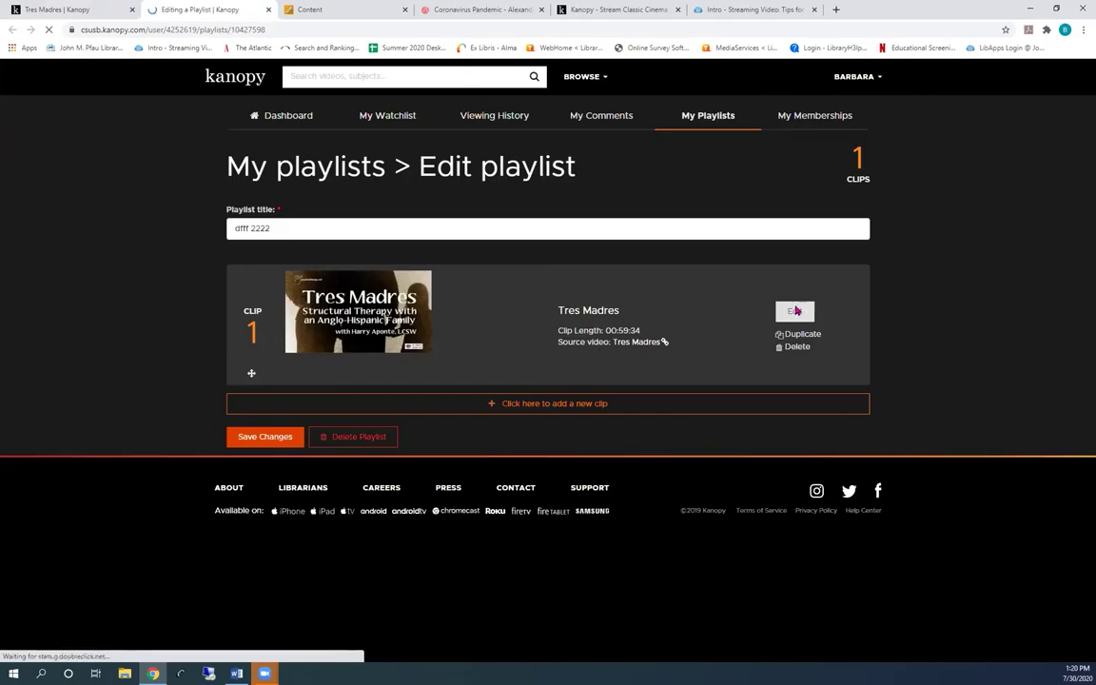
pyautogui.click(794, 311)
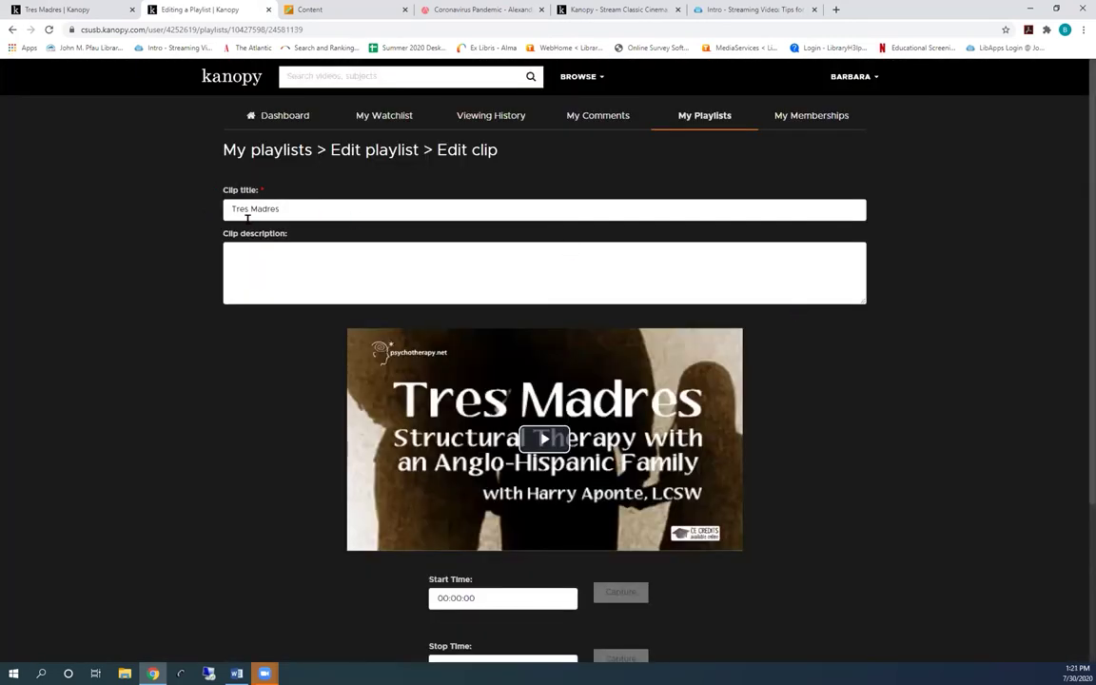
pyautogui.click(313, 274)
pyautogui.write('bggn')
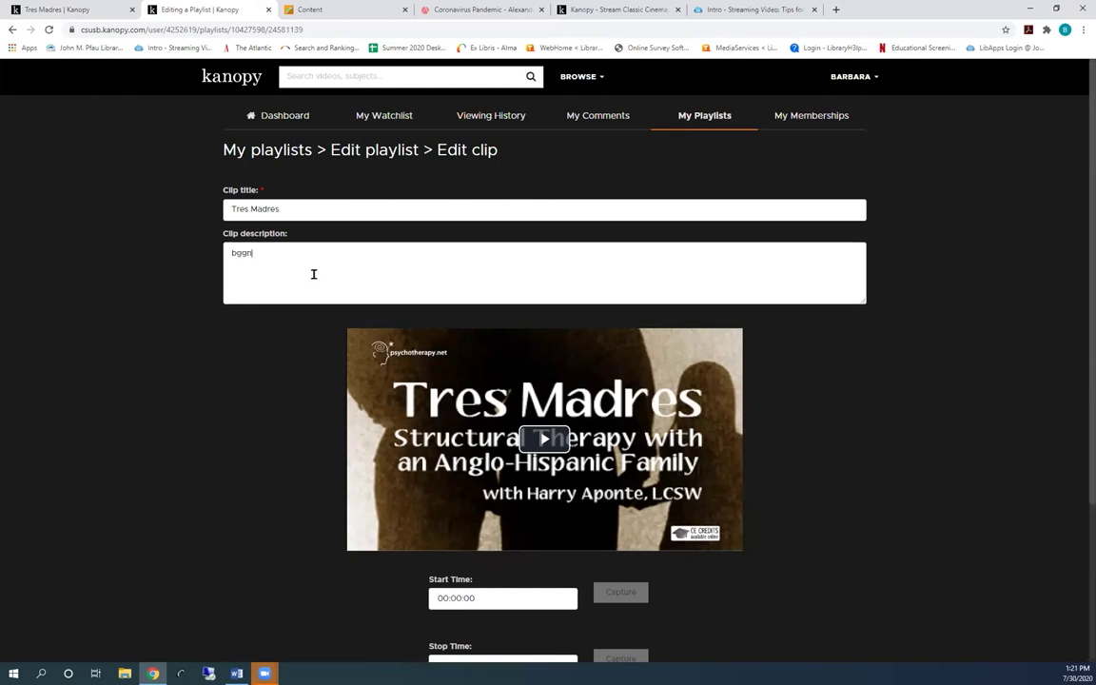
pyautogui.write('t')
pyautogui.click(544, 439)
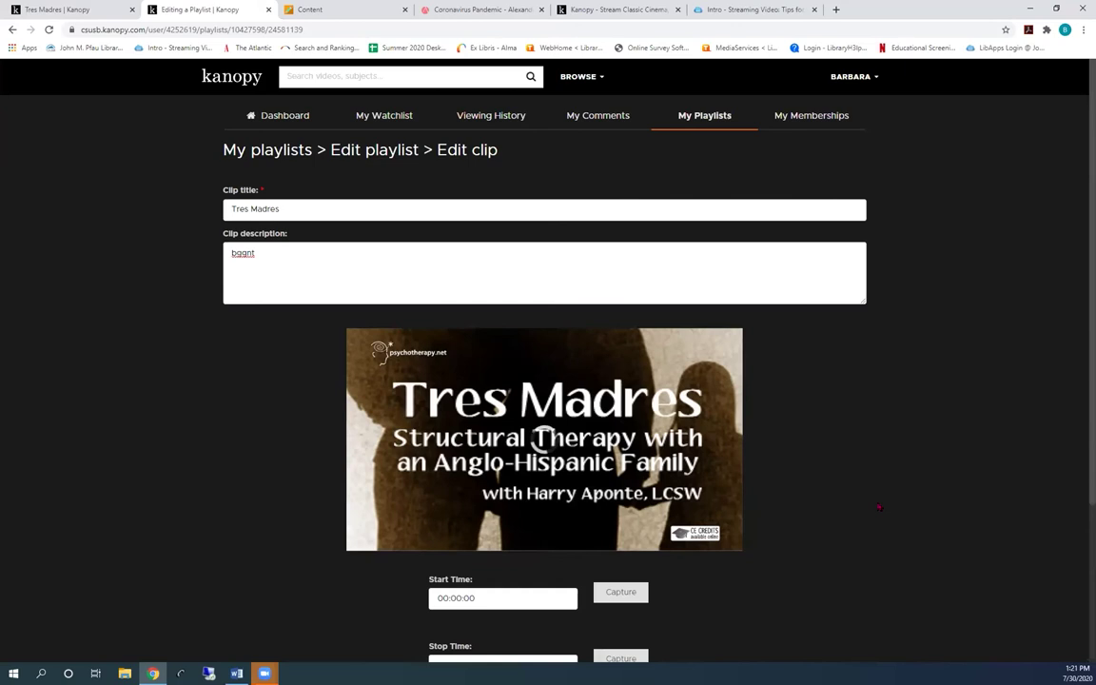
# Pause the Tres Madres video and set the clip start to 00:18:03
pyautogui.scroll(-2, 879, 507)
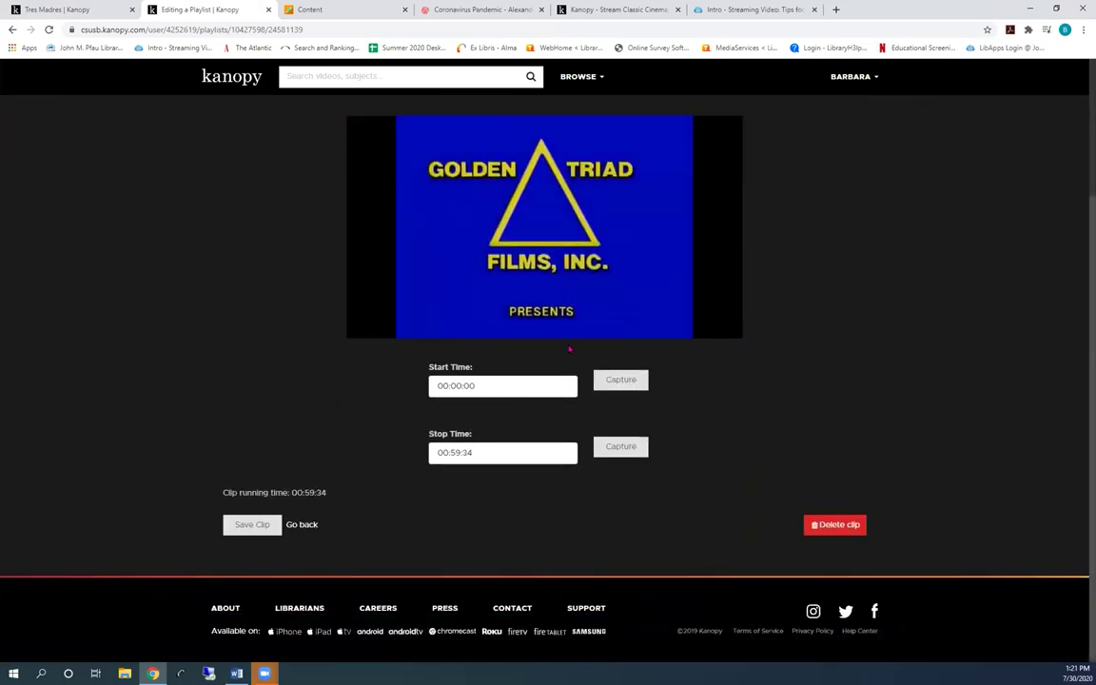
pyautogui.moveTo(537, 332)
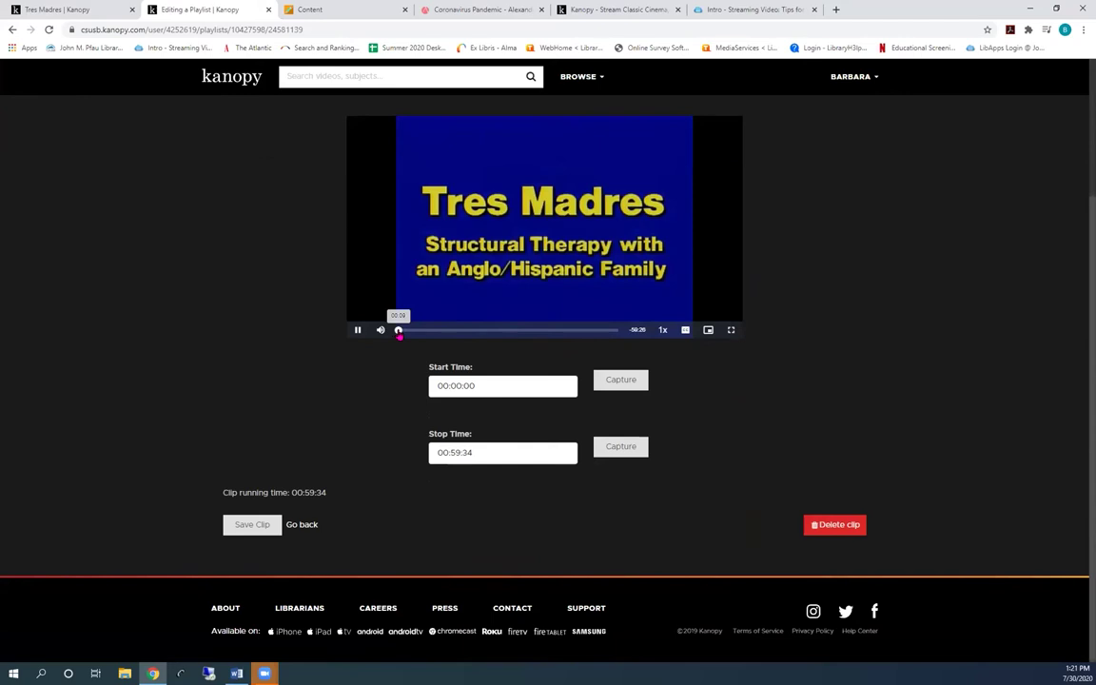
pyautogui.click(397, 330)
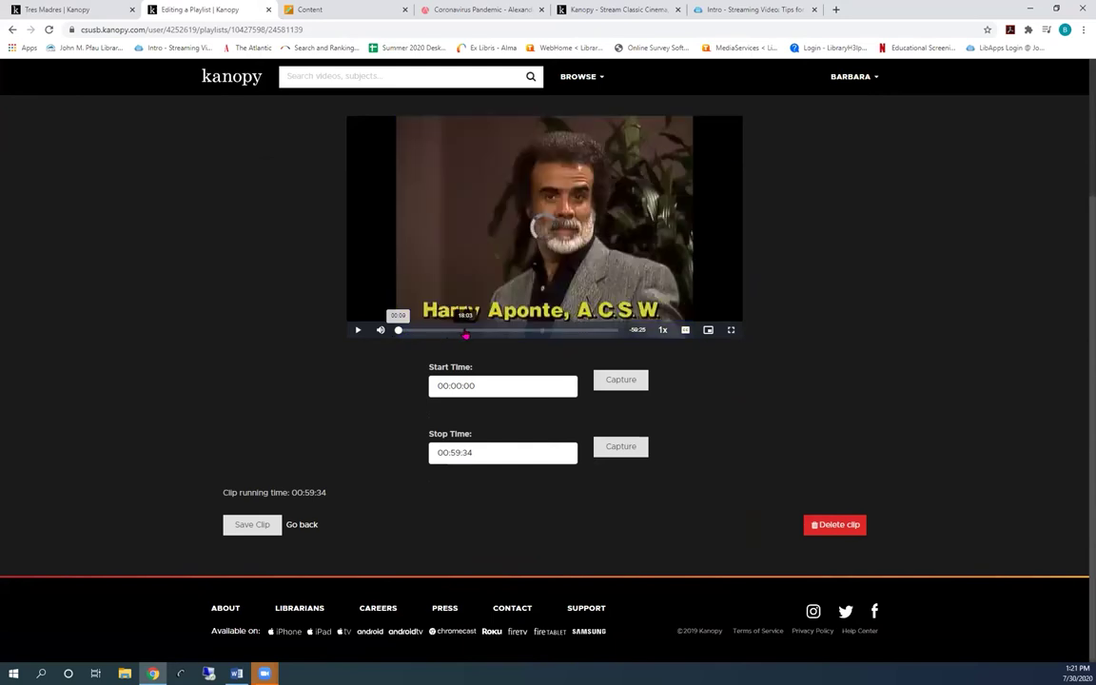
pyautogui.click(465, 332)
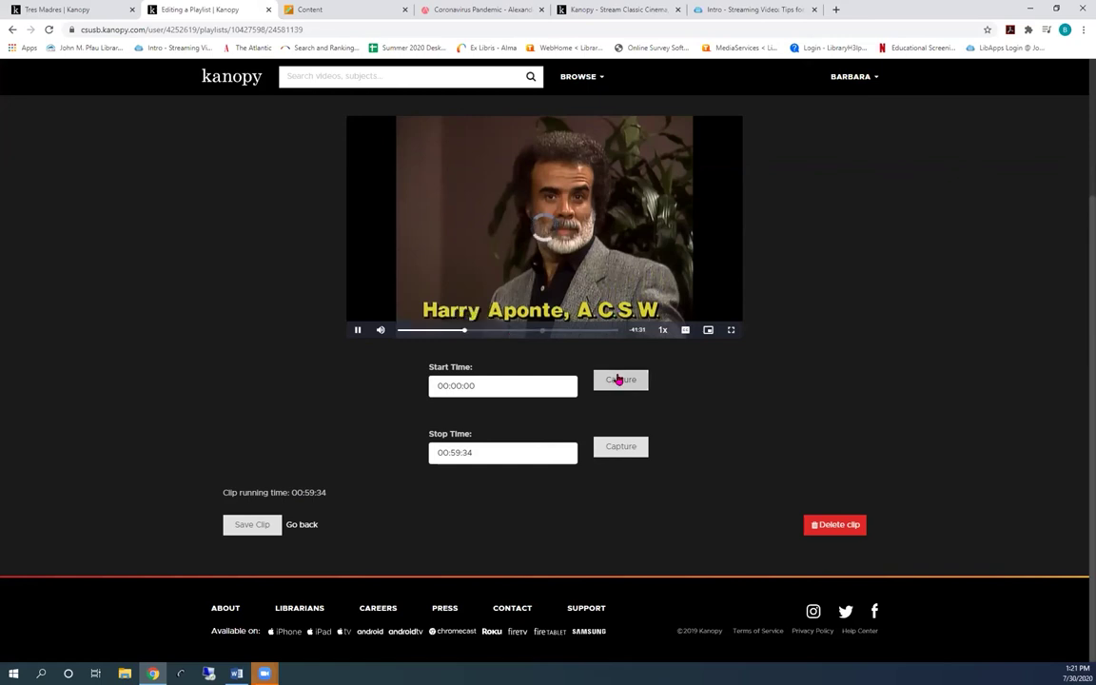
pyautogui.click(618, 379)
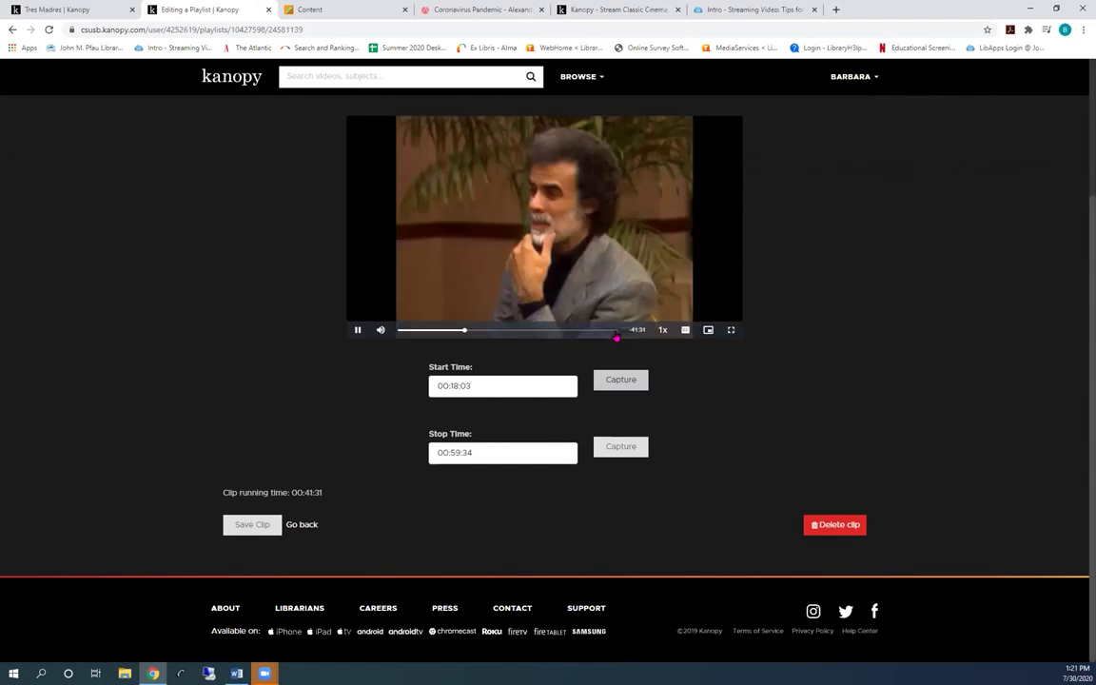
# Set the clip end to 00:21:19 and save the trimmed clip
pyautogui.click(616, 333)
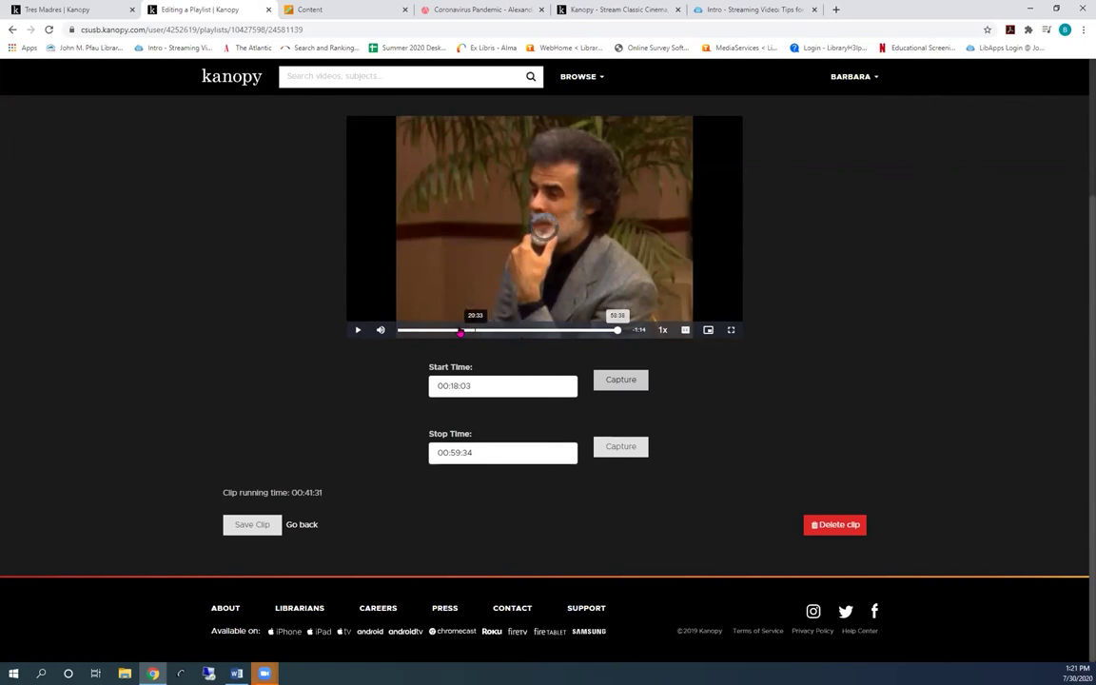
pyautogui.click(461, 332)
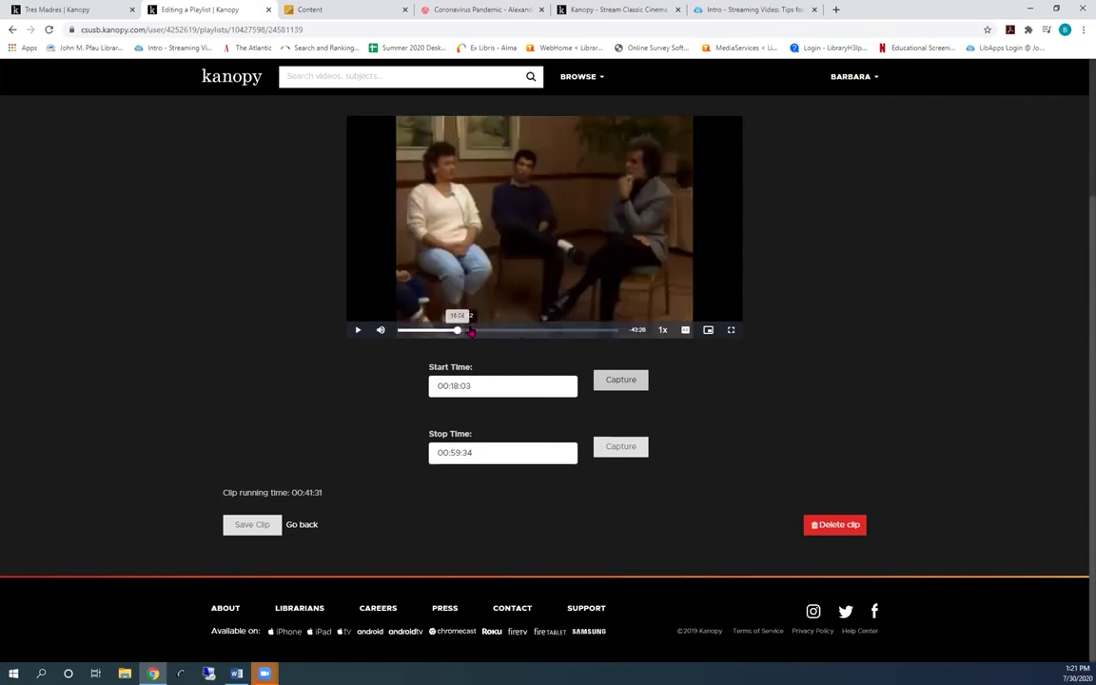
pyautogui.click(477, 331)
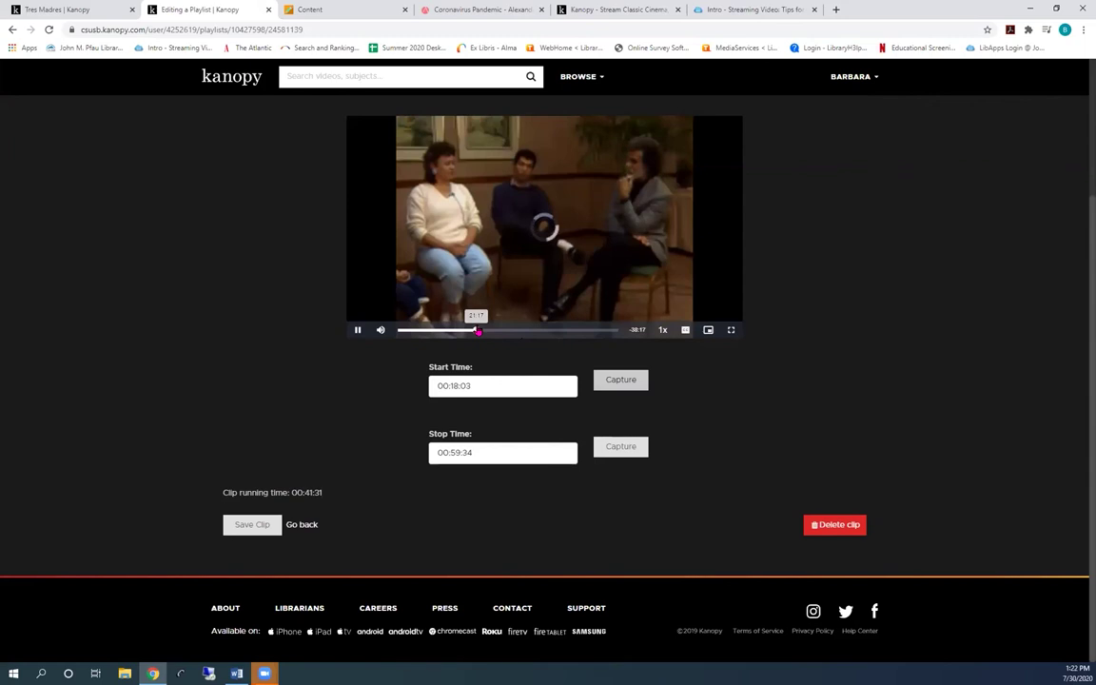
pyautogui.click(619, 448)
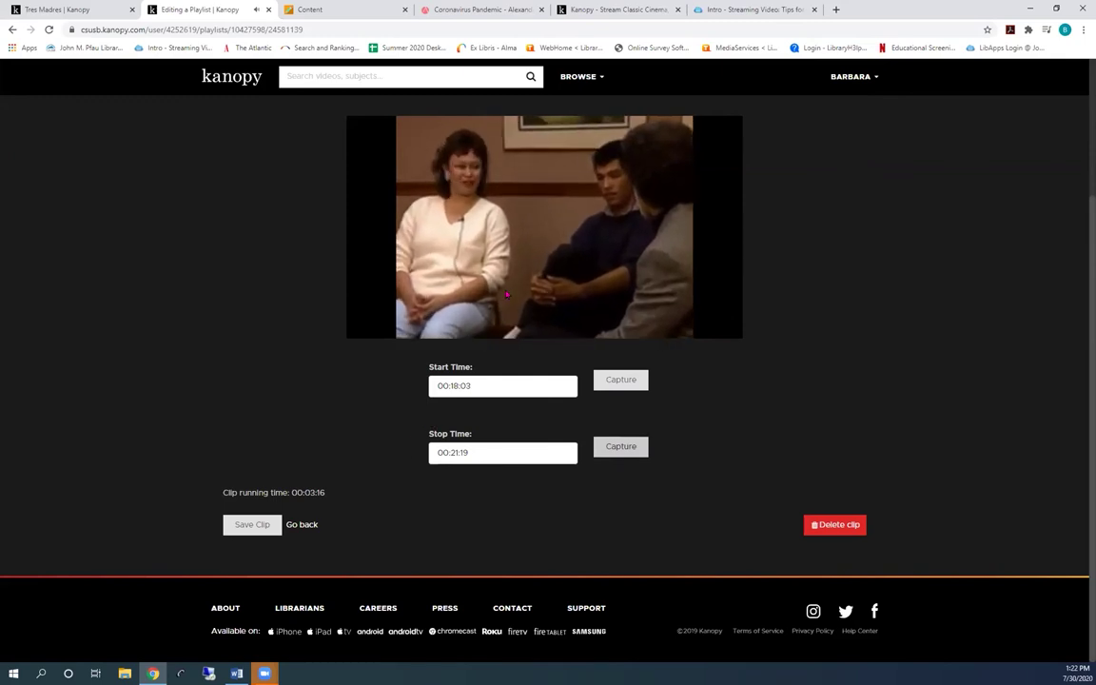
pyautogui.moveTo(504, 296)
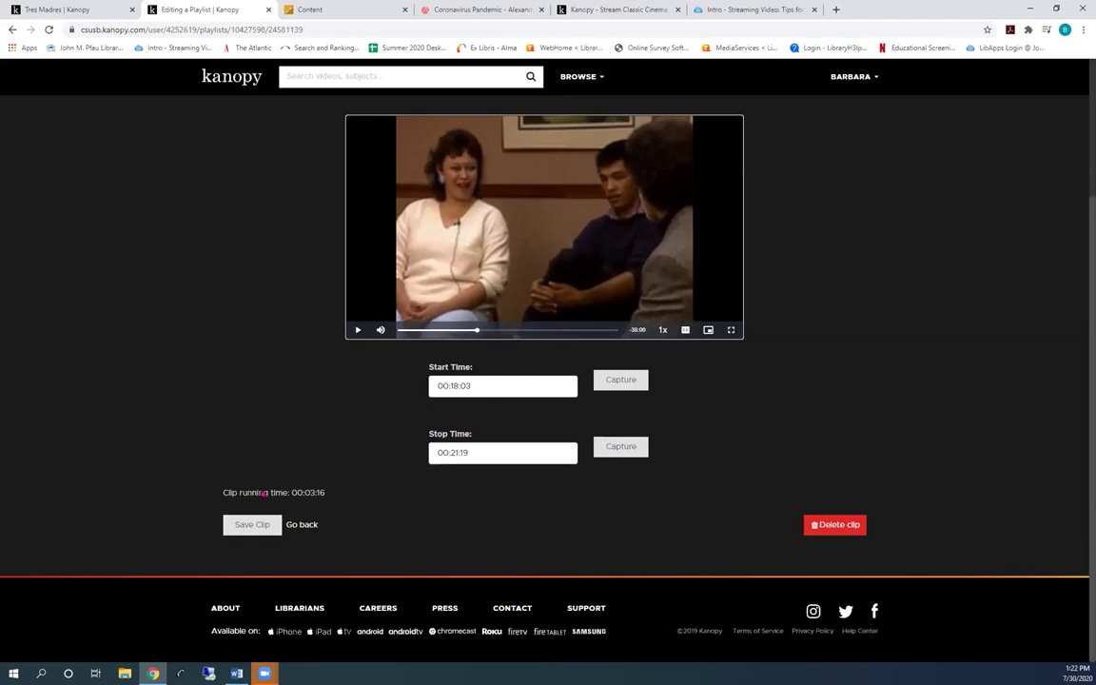
pyautogui.click(248, 524)
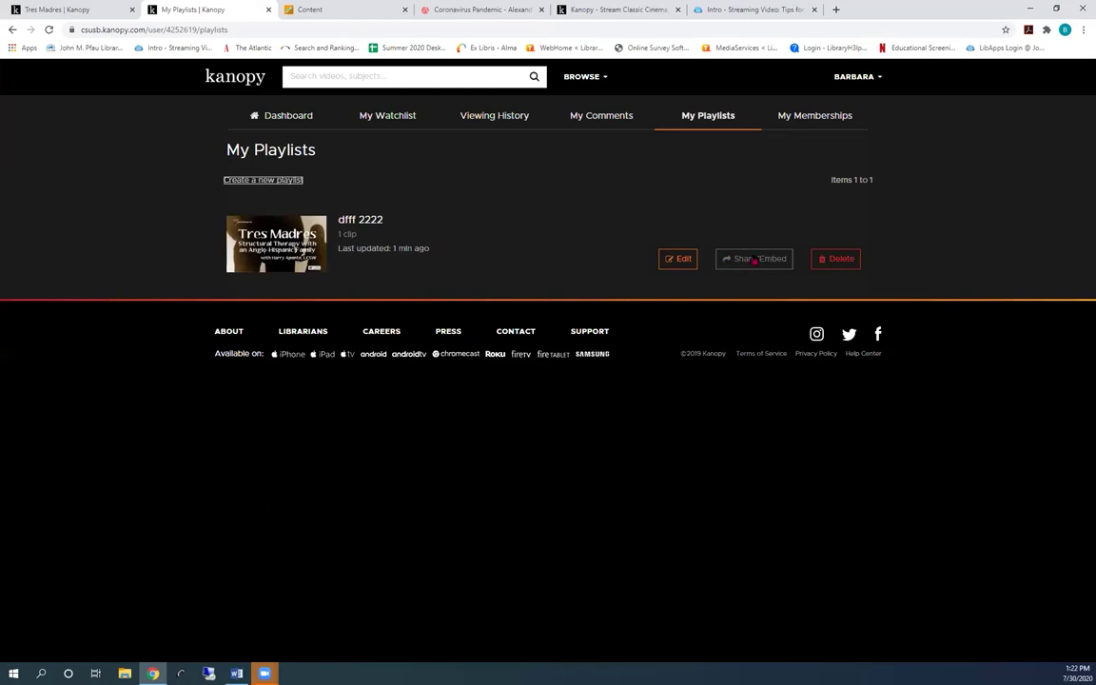
# Copy the dfff 2222 playlist's share link from its Share panel
pyautogui.click(756, 260)
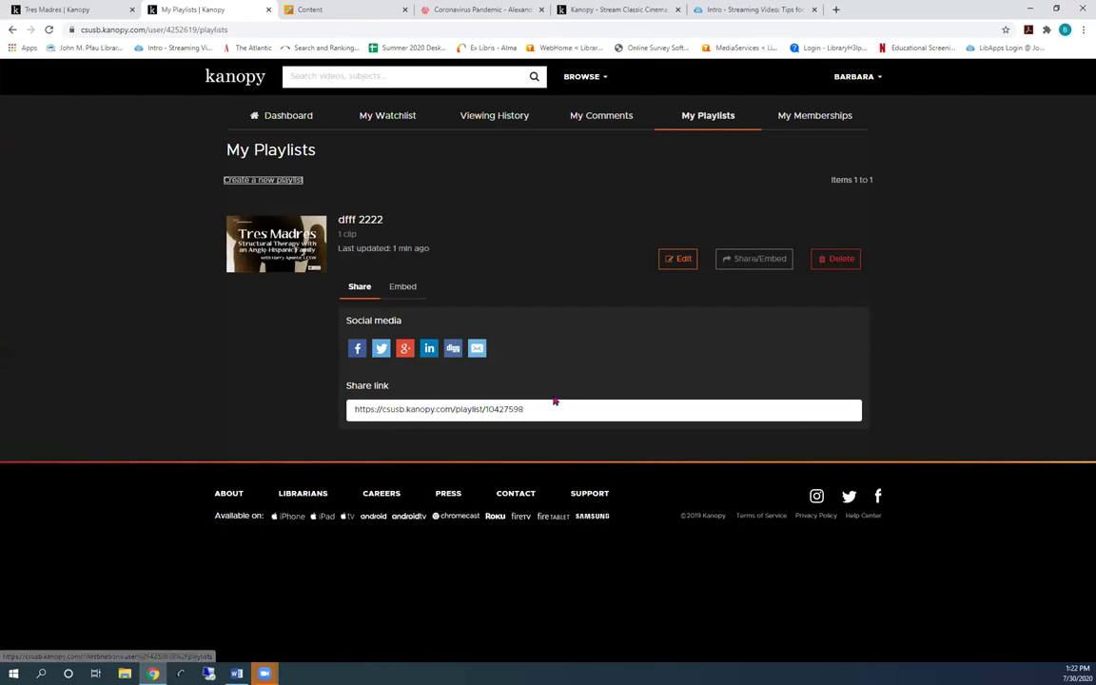
pyautogui.moveTo(526, 409); pyautogui.dragTo(337, 412)
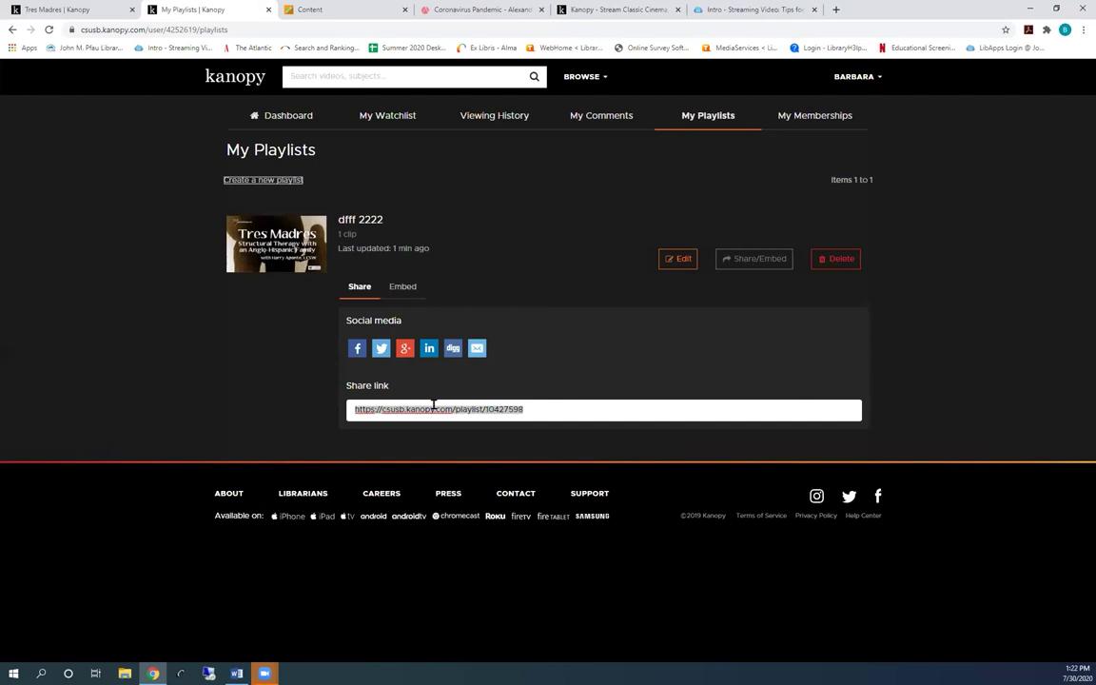
pyautogui.rightClick(436, 408)
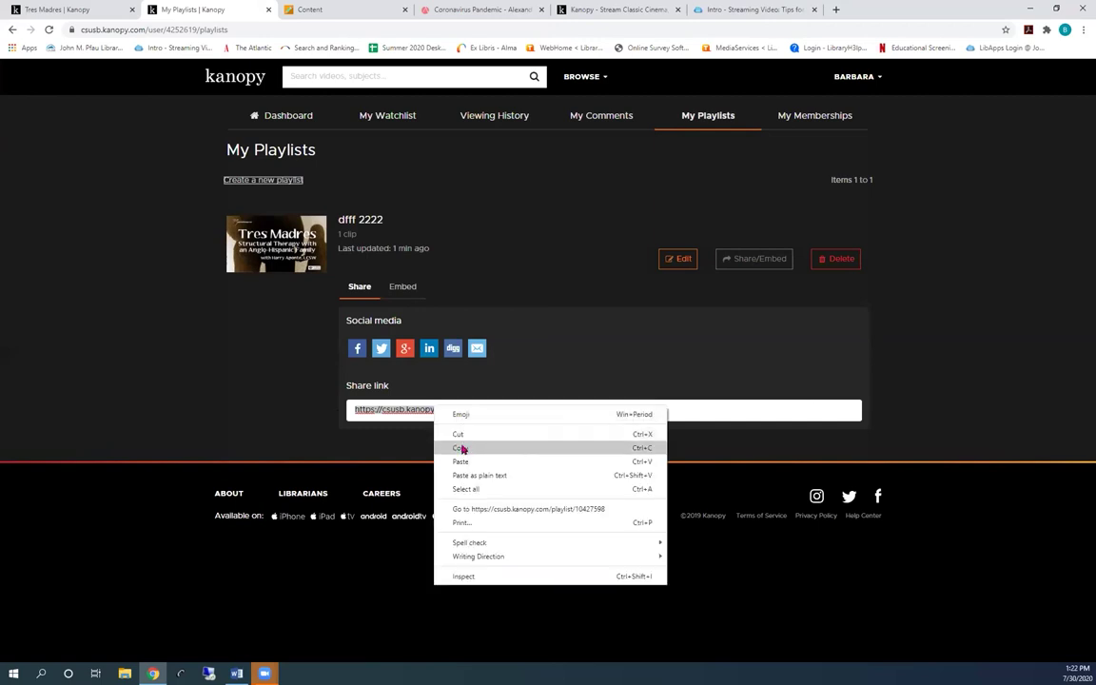
pyautogui.click(461, 448)
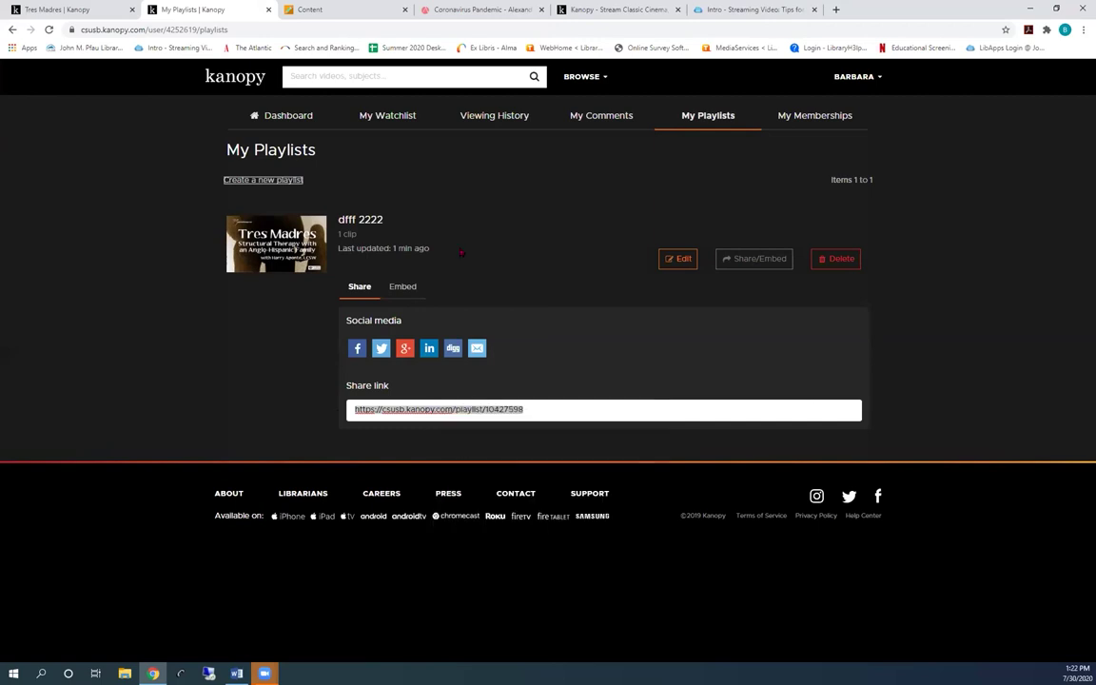
# Start a new Web Link in the course content and paste the Kanopy playlist URL
pyautogui.click(370, 9)
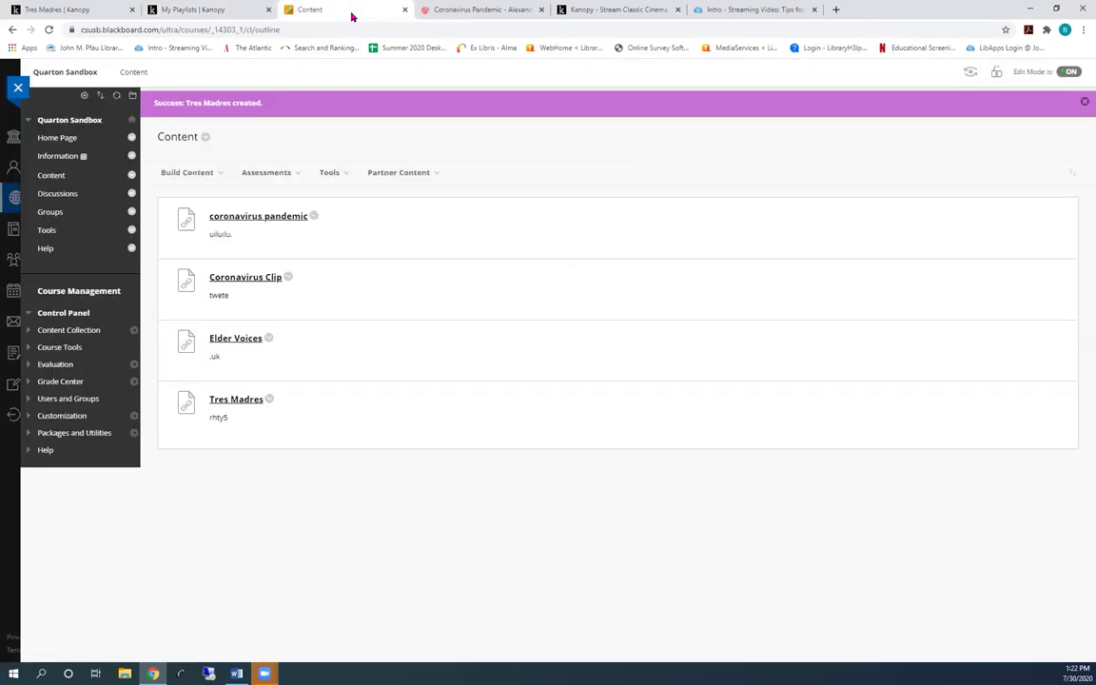
pyautogui.click(196, 172)
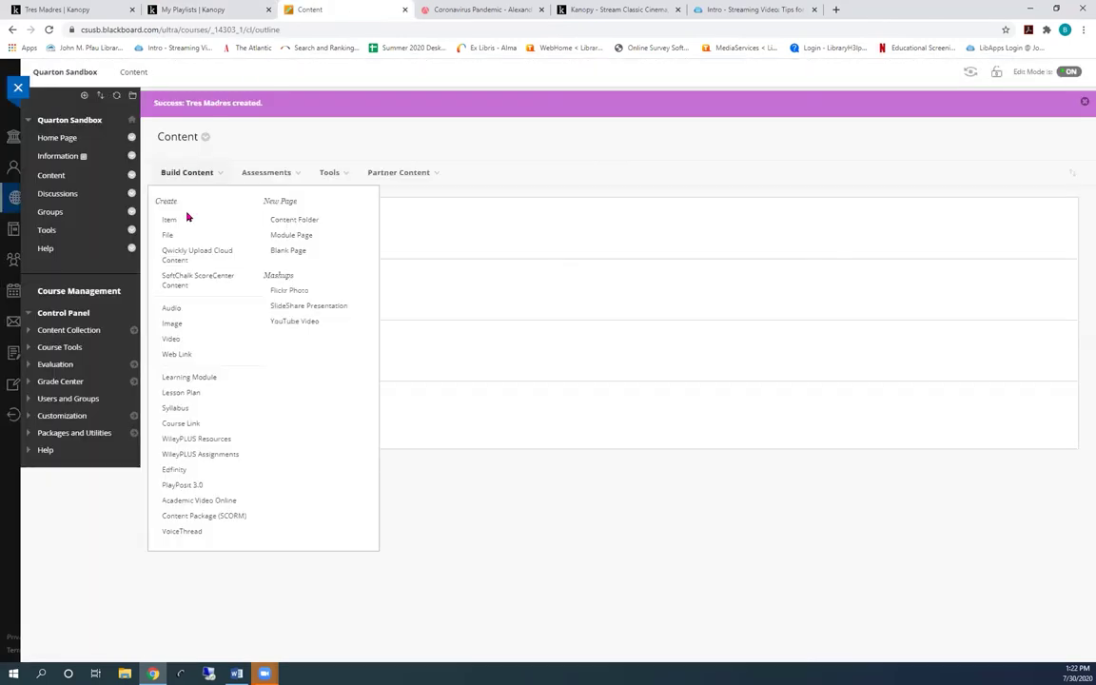
pyautogui.click(172, 354)
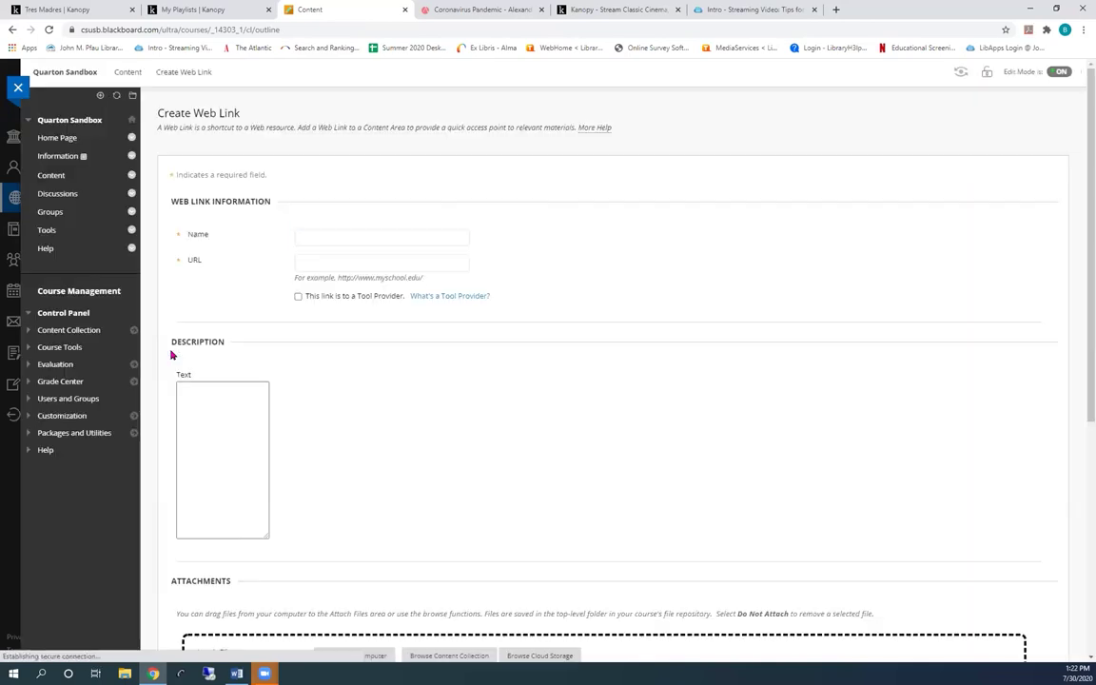
pyautogui.click(369, 264)
pyautogui.rightClick(372, 263)
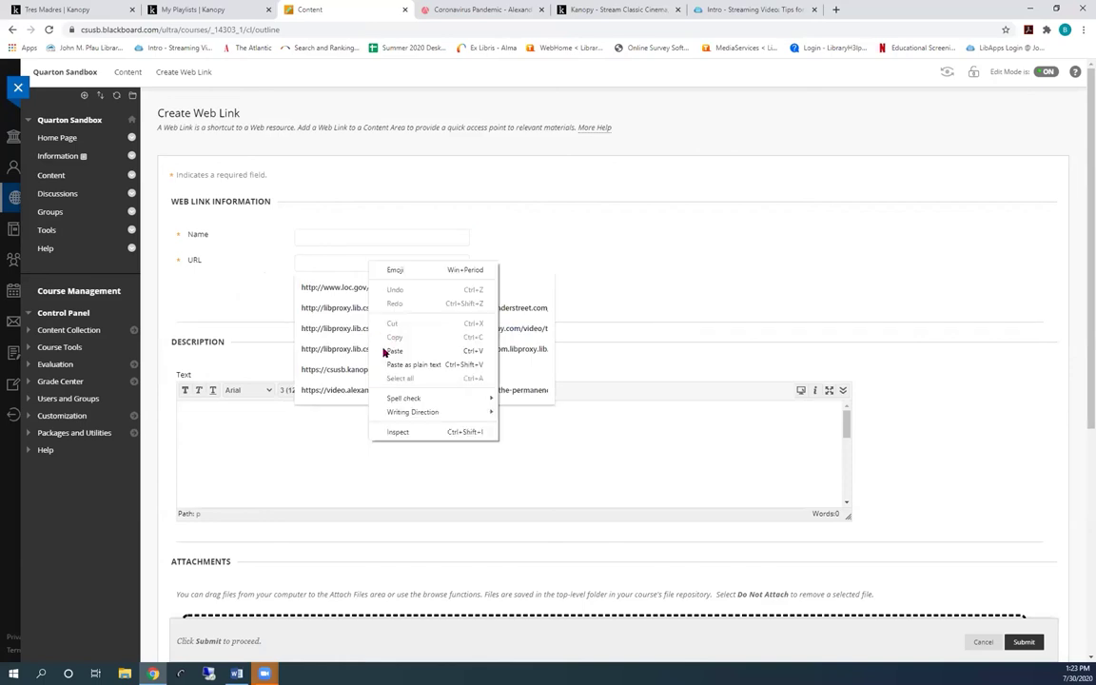
pyautogui.click(386, 350)
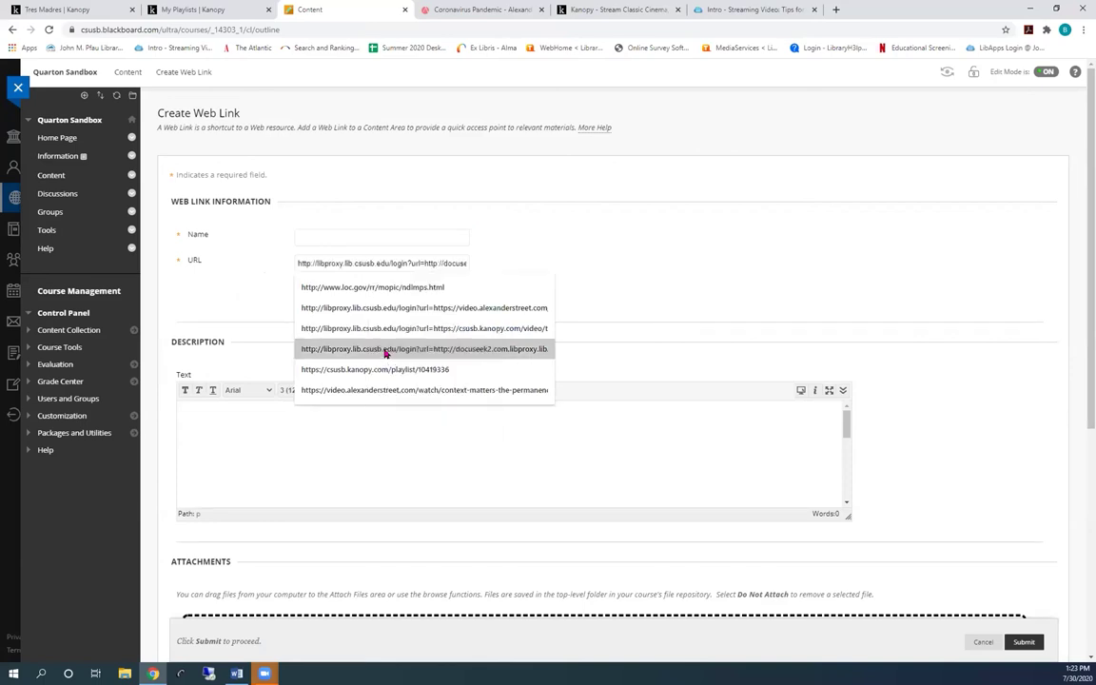
pyautogui.hotkey('ctrl', 'a')
pyautogui.hotkey('ctrl', 'v')
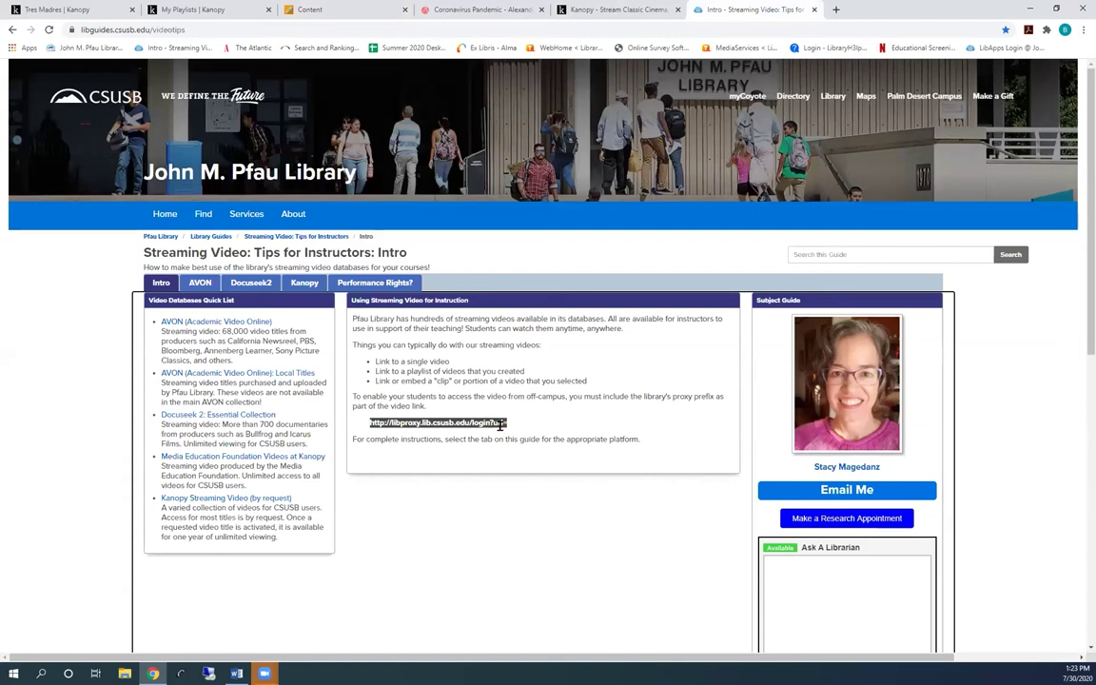
# Insert the library proxy login prefix at the start of the URL
pyautogui.click(369, 10)
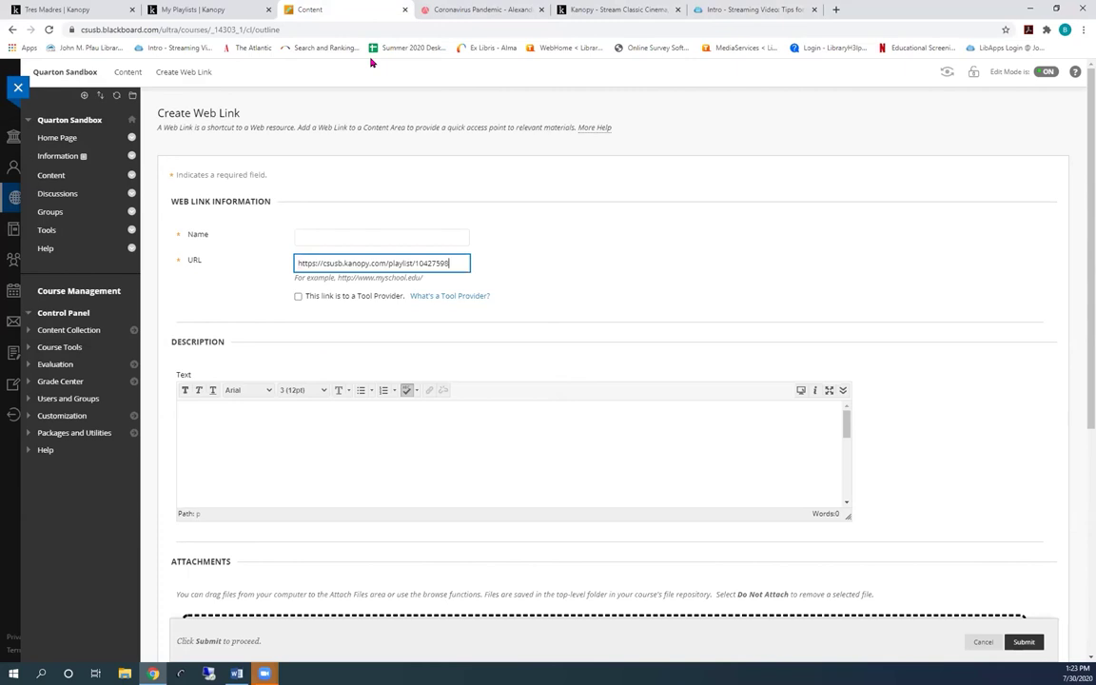
pyautogui.press('Home')
pyautogui.hotkey('ctrl', 'v')
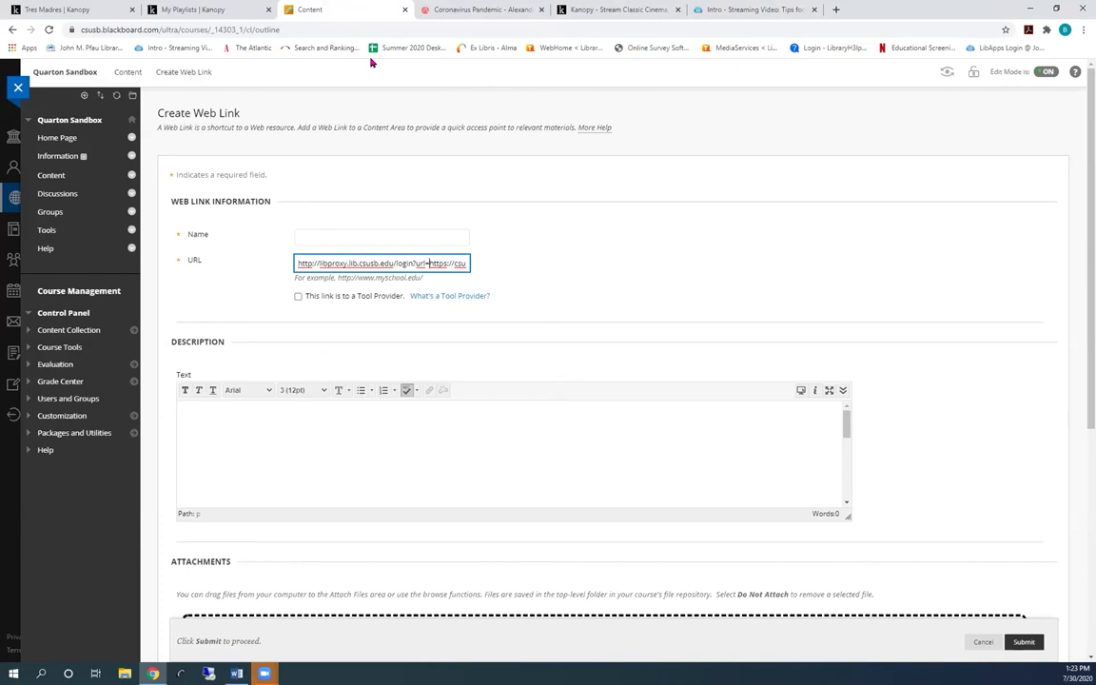
pyautogui.click(373, 227)
# Name the link 'Tres Madres cliph', give it description 'nm', and submit
pyautogui.click(378, 232)
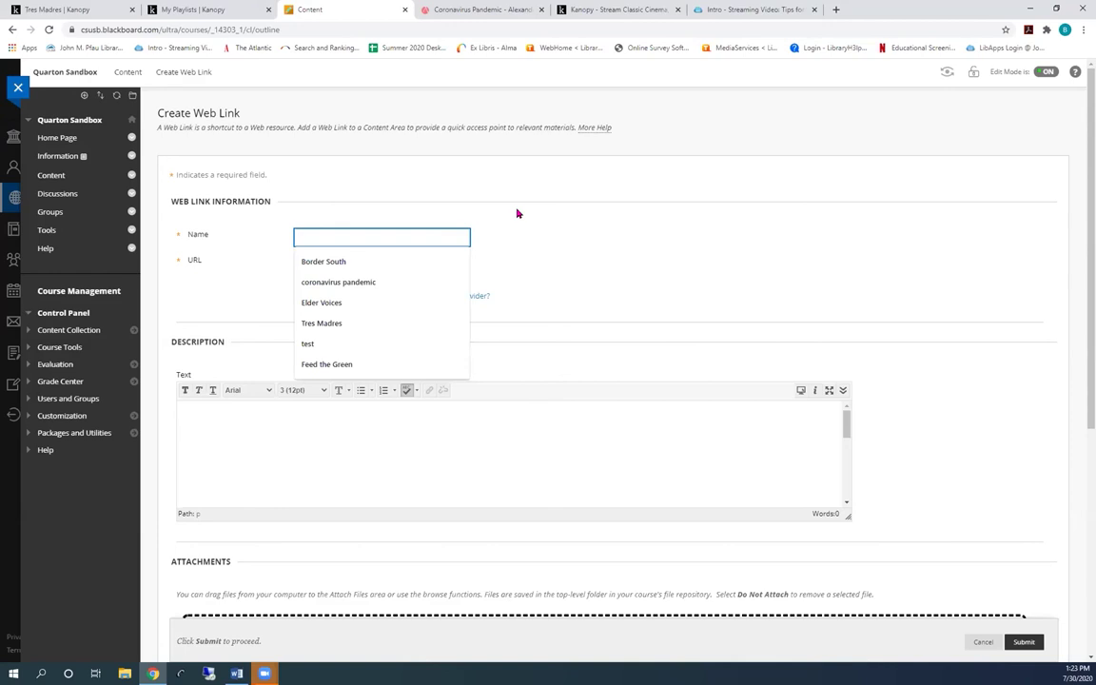
pyautogui.write('Tres Madre')
pyautogui.press('Down')
pyautogui.press('Return')
pyautogui.write('cli')
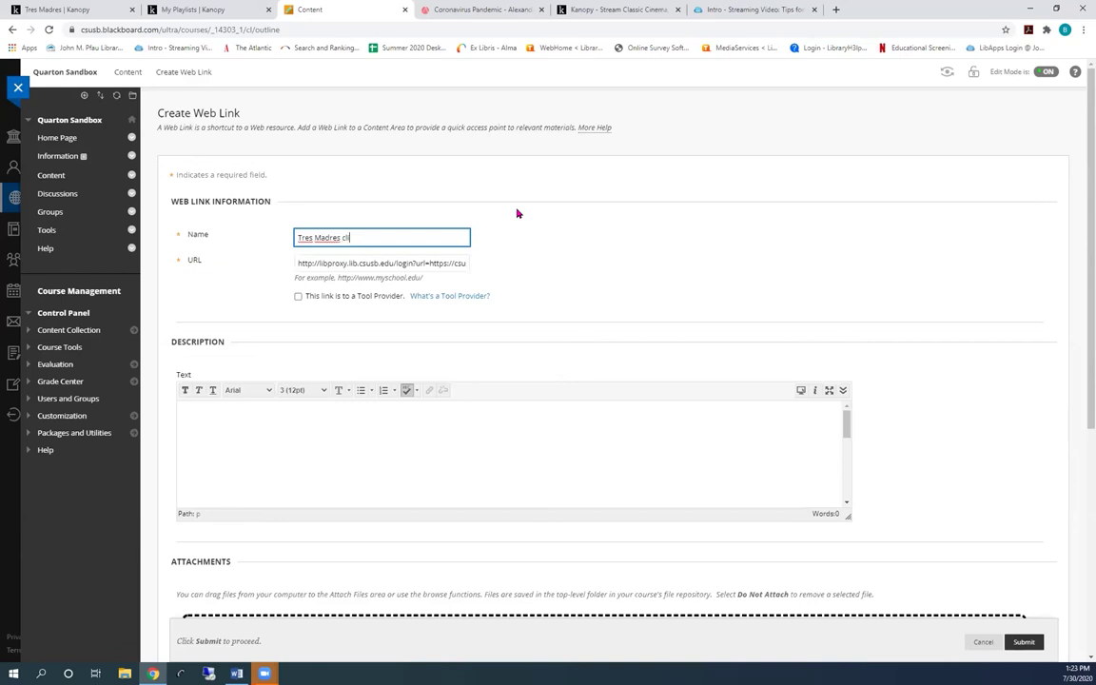
pyautogui.write('ph')
pyautogui.click(359, 433)
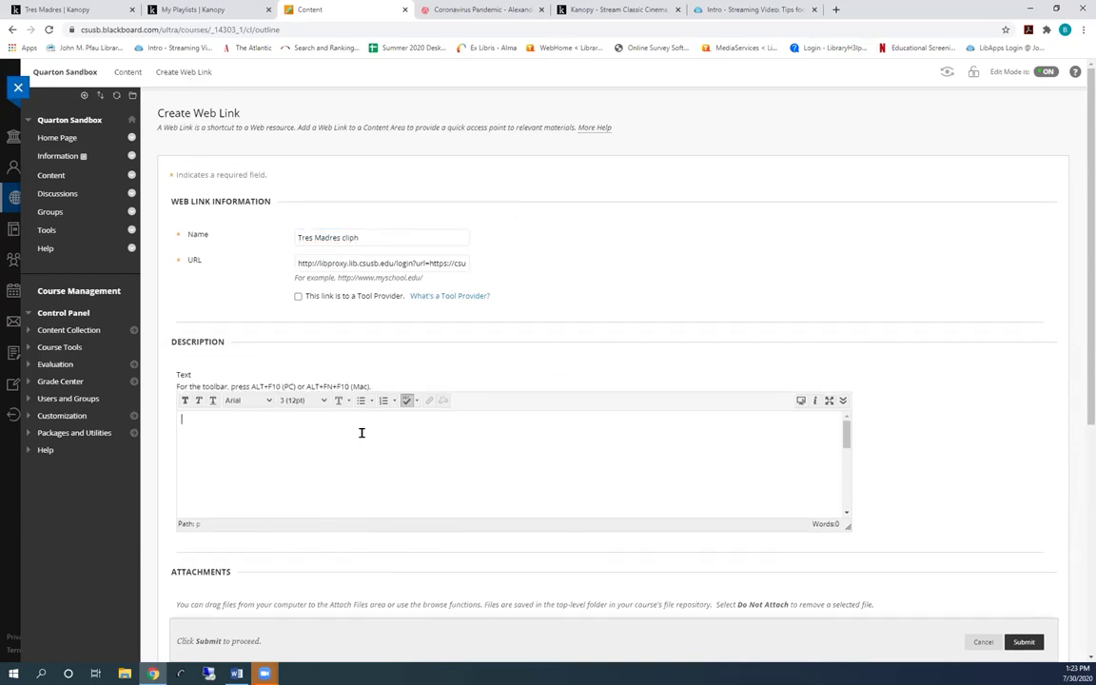
pyautogui.write('nm')
pyautogui.click(1018, 642)
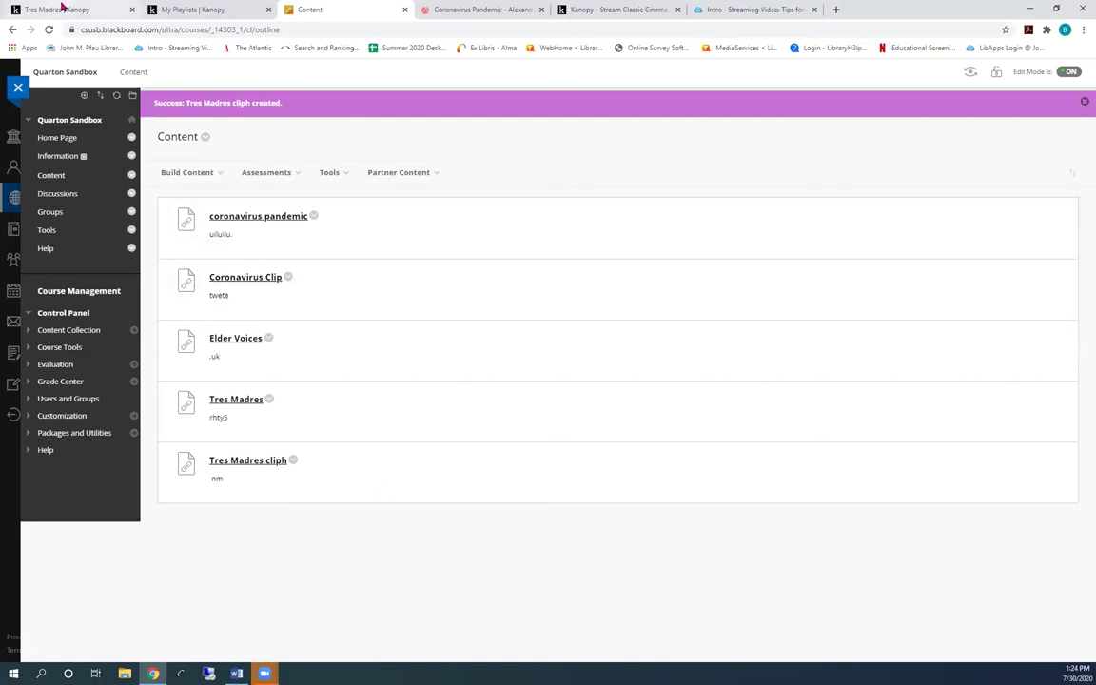
# Open the John M. Pfau Library site from the bookmark, browse down, then return home
pyautogui.click(95, 47)
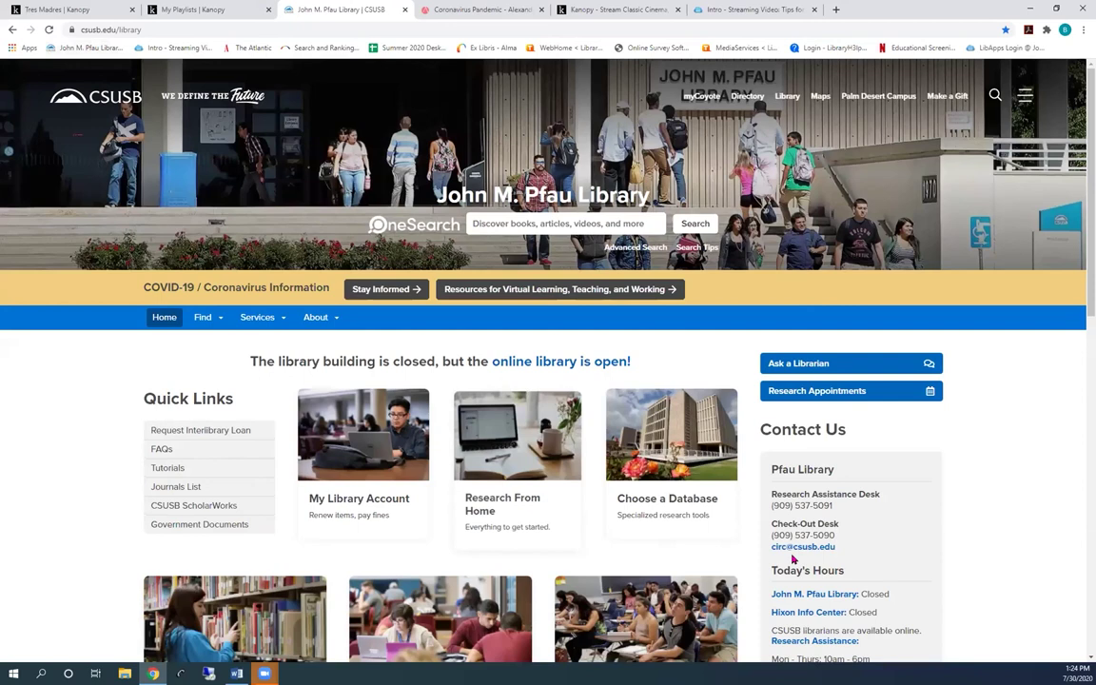
pyautogui.scroll(-1, 550, 428)
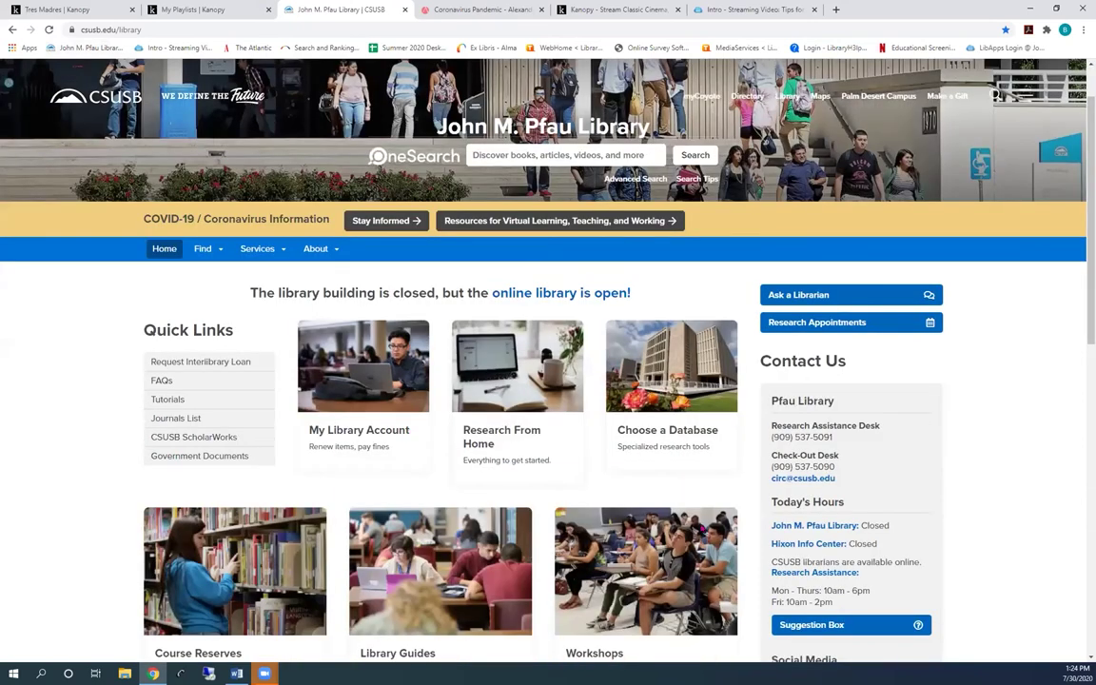
pyautogui.scroll(-3, 699, 528)
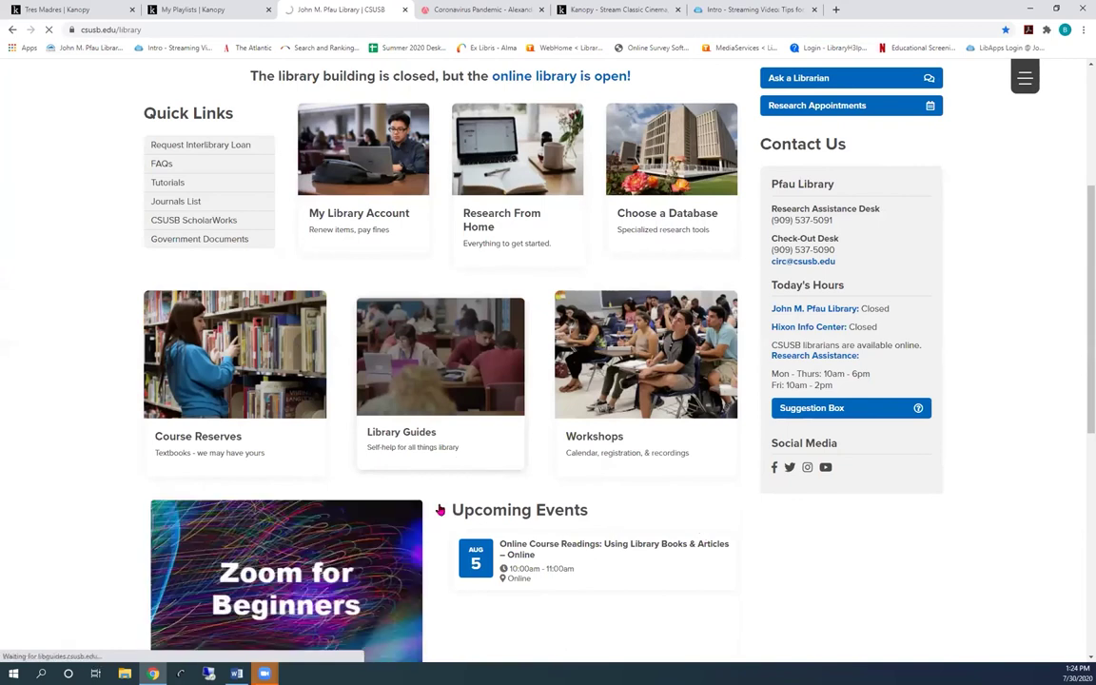
pyautogui.scroll(-4, 859, 526)
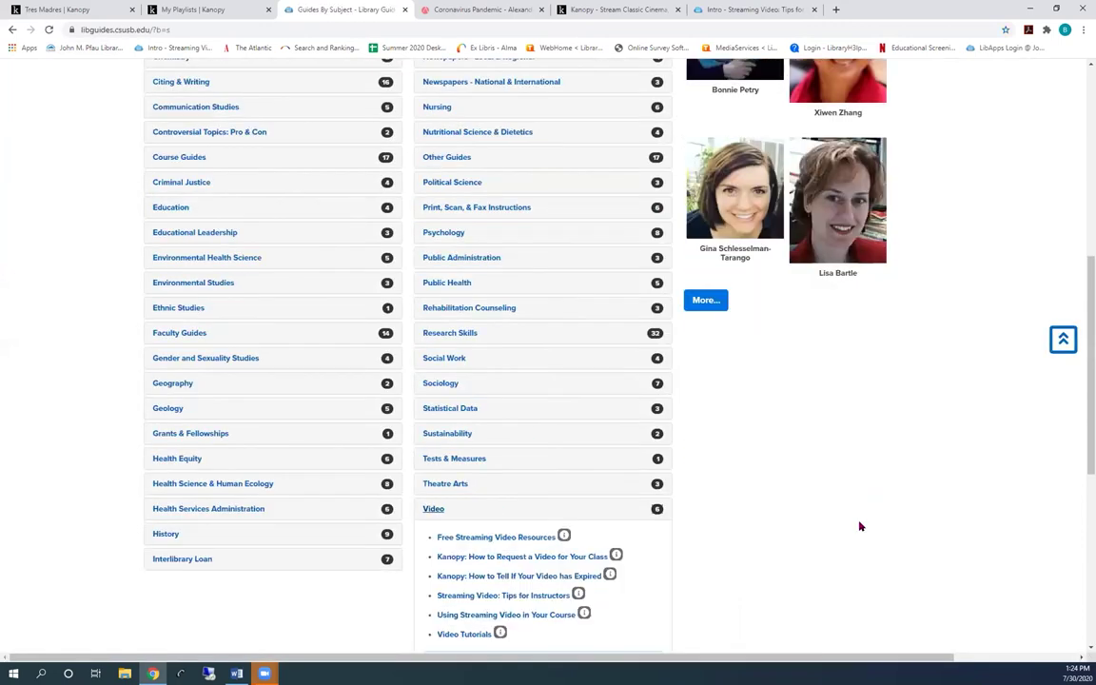
pyautogui.scroll(-2, 859, 526)
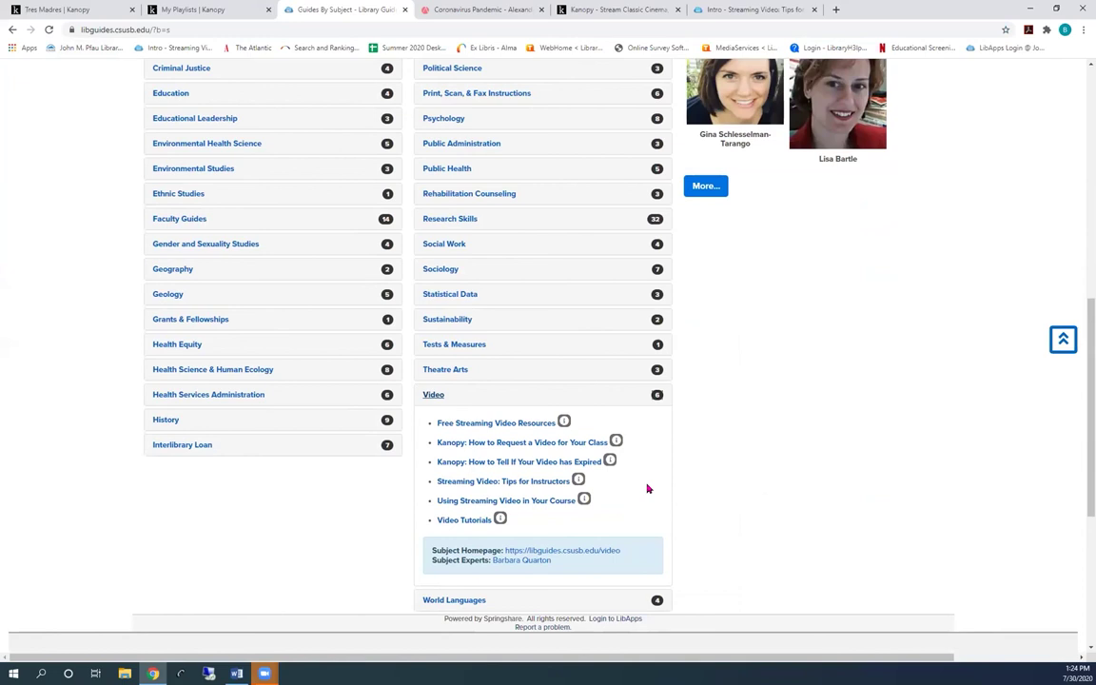
pyautogui.click(79, 48)
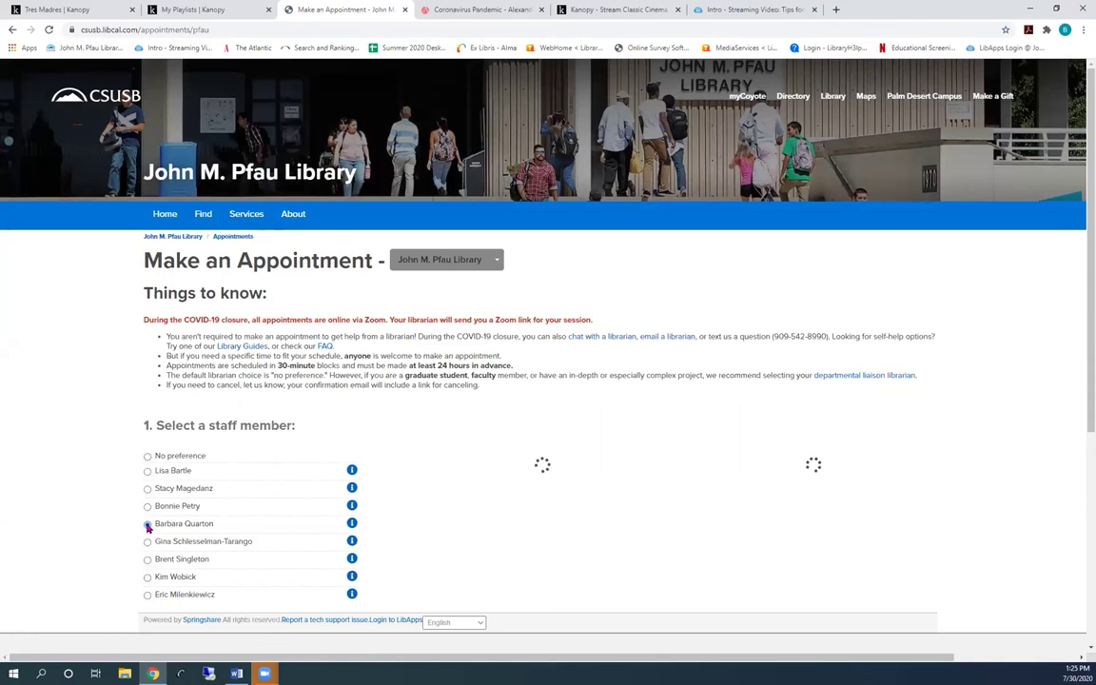
pyautogui.click(147, 519)
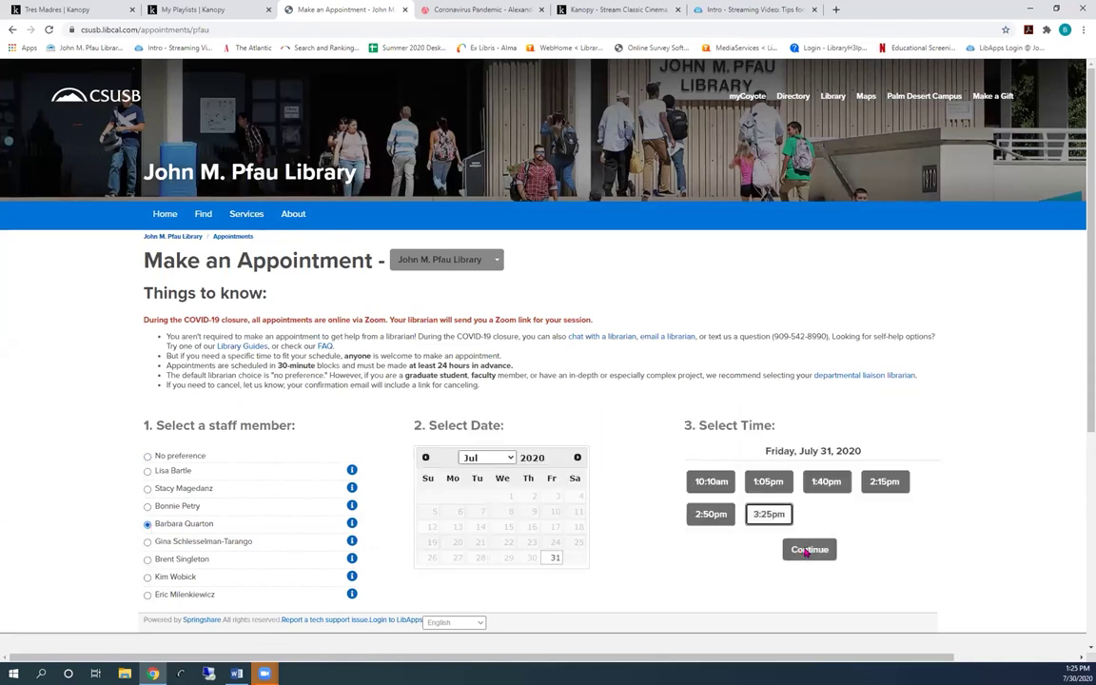
pyautogui.click(807, 550)
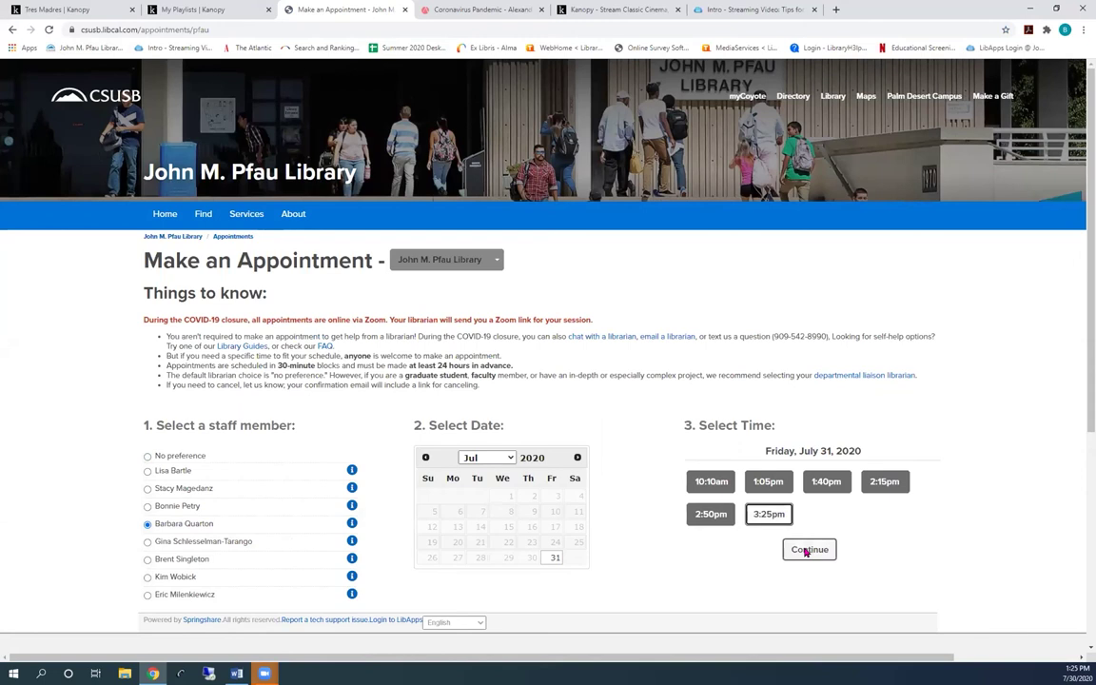
pyautogui.click(807, 550)
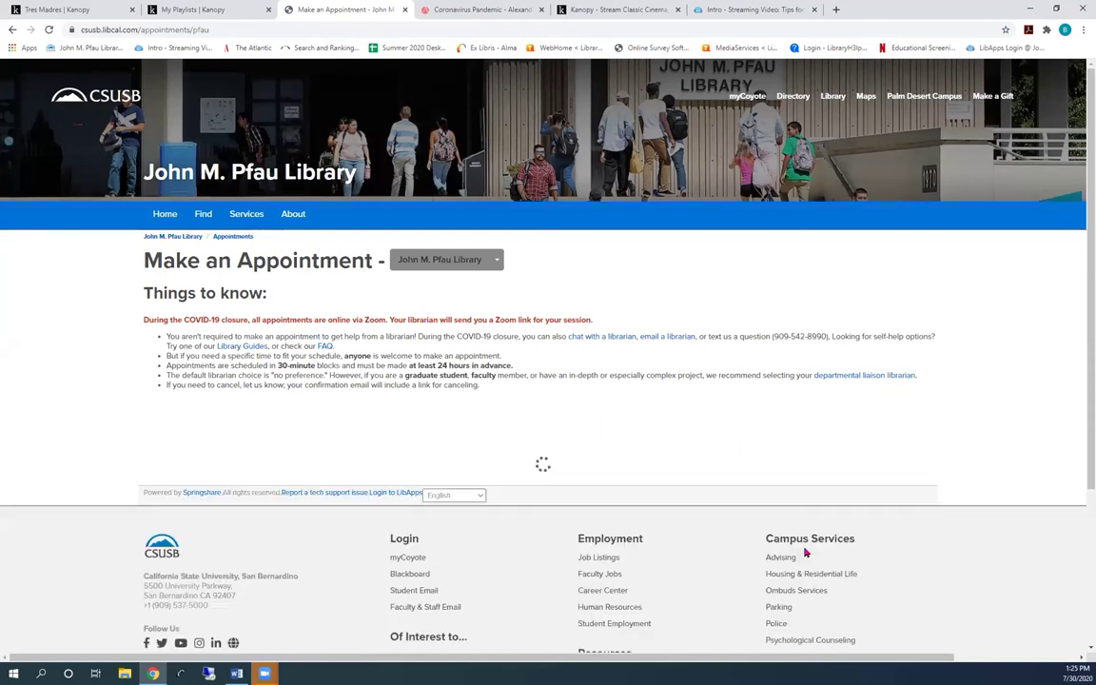